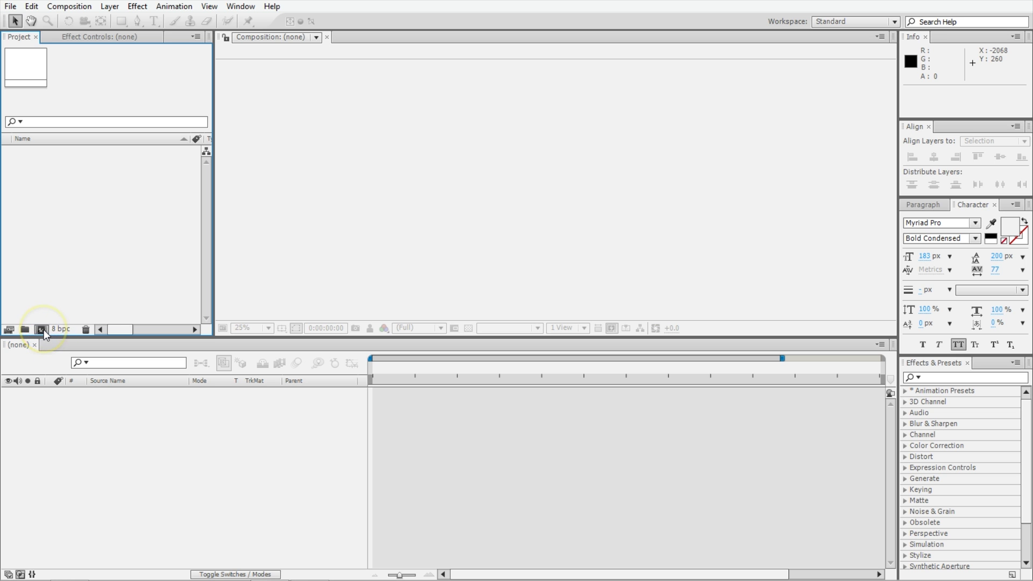
Create a 1920 x 1080, 25 fps composition and add a text layer reading "whatever"
left_click(41, 329)
left_click(267, 353)
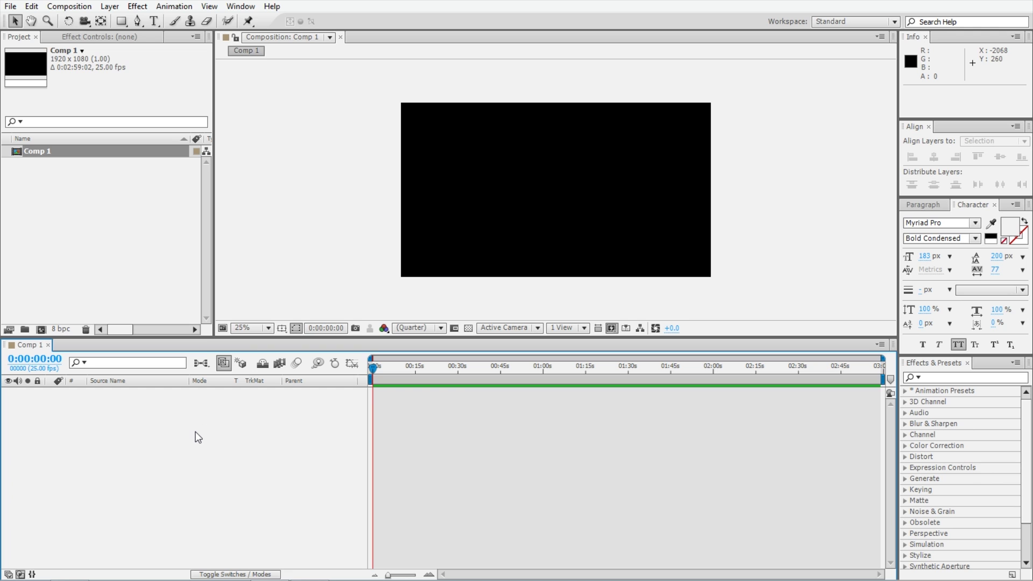
left_click(153, 21)
left_click(508, 182)
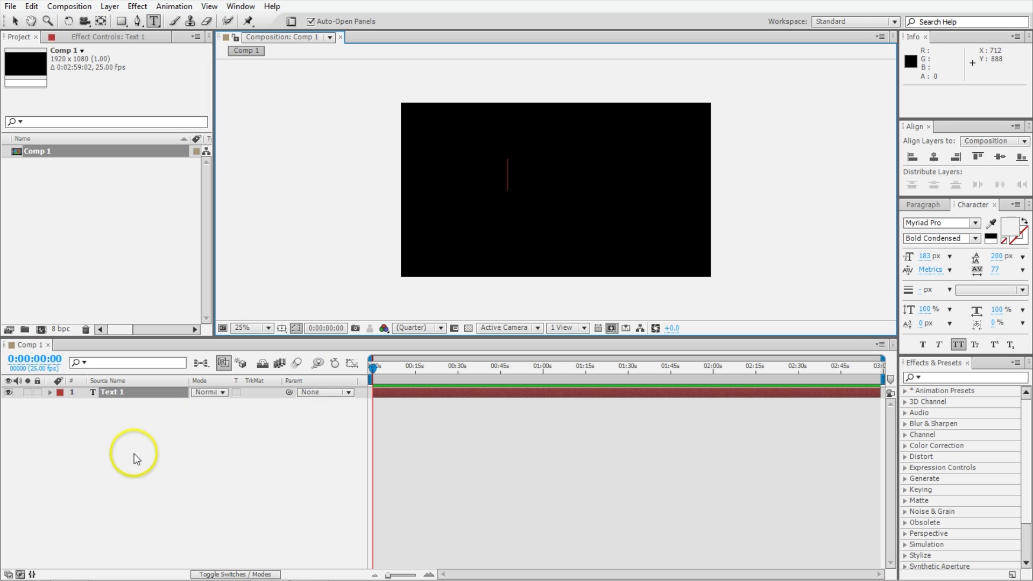
type("whatever")
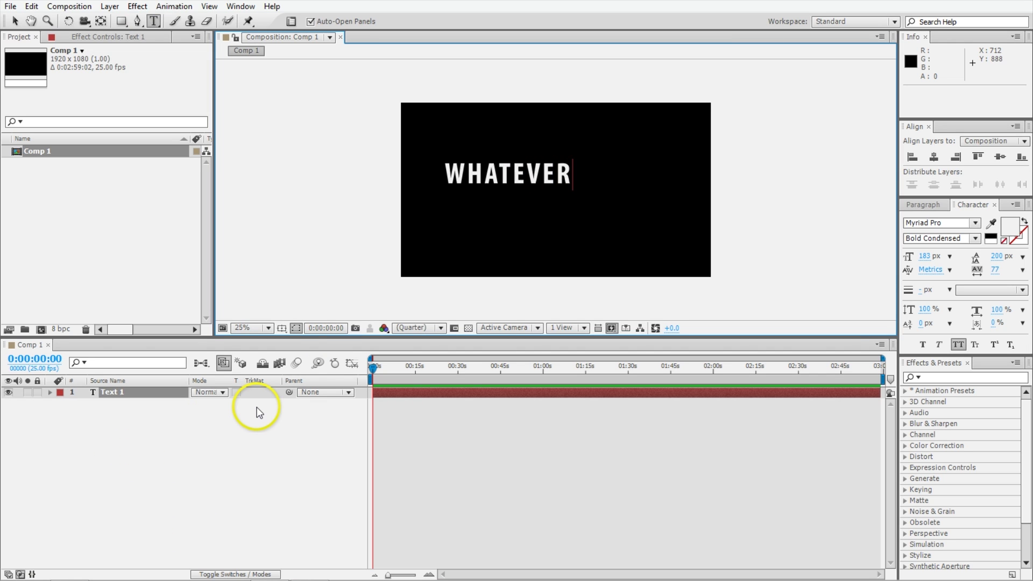
key("KP_Enter")
Set the text's tracking to 0 and position the layer near the frame's centre, at about 960, 560
key("v")
left_click_drag(547, 164, 593, 172)
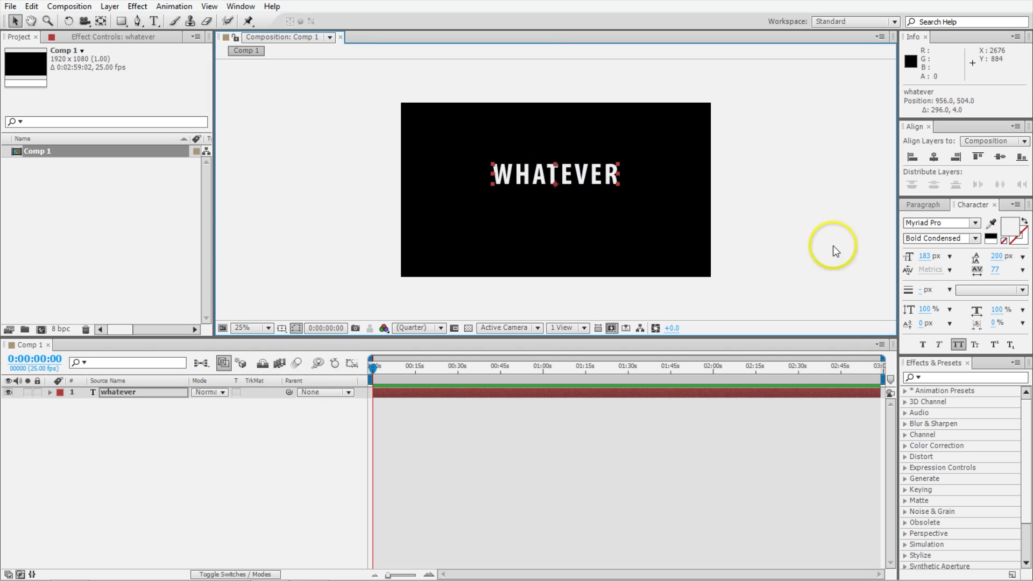
left_click(996, 270)
type("0")
key("Return")
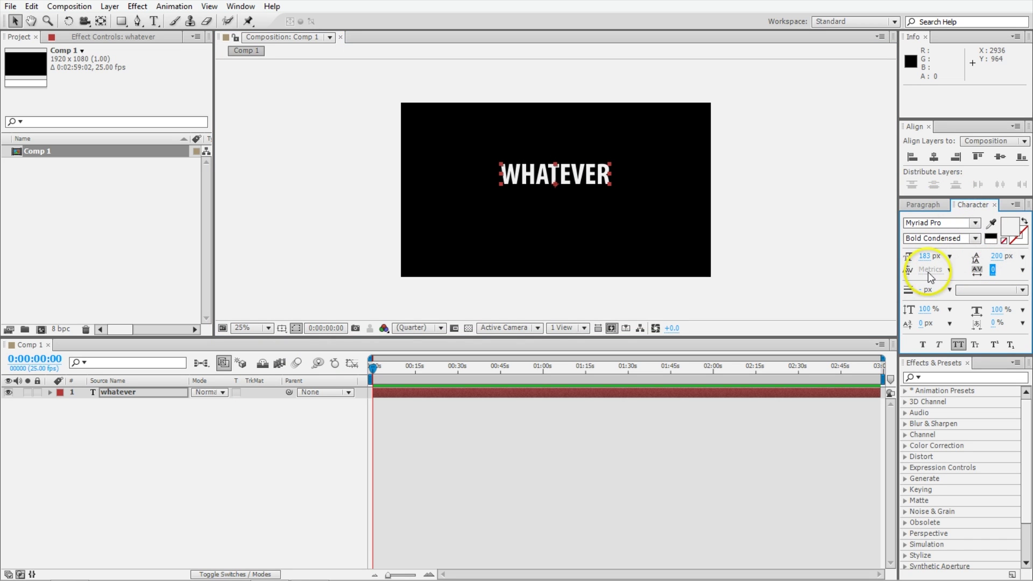
left_click(922, 206)
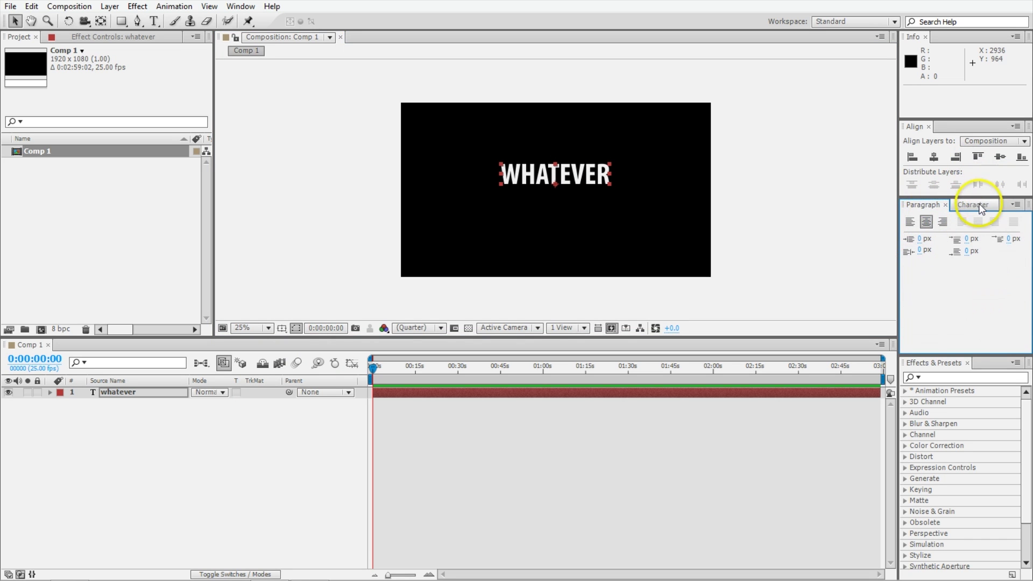
left_click(974, 205)
left_click_drag(564, 168, 570, 180)
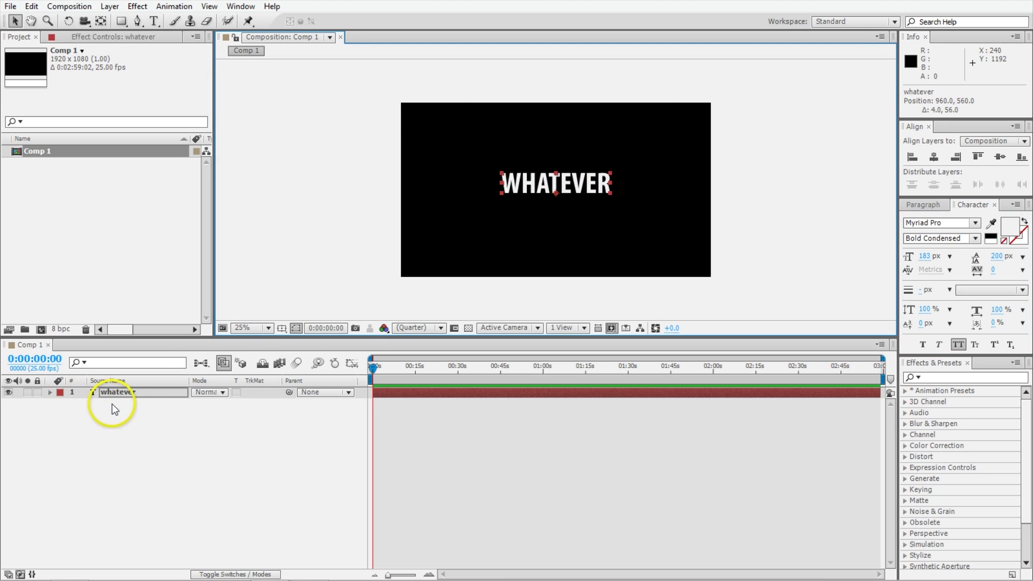
left_click(127, 422)
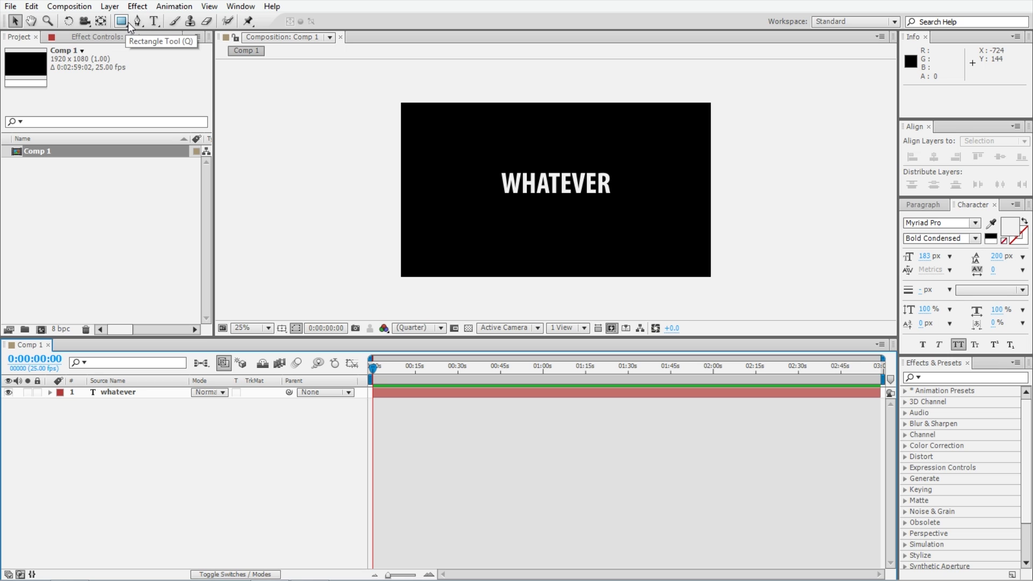
Draw an open, looping six-vertex mask path on the text layer with the Pen tool, starting and ending outside the frame's left edge
left_click(118, 392)
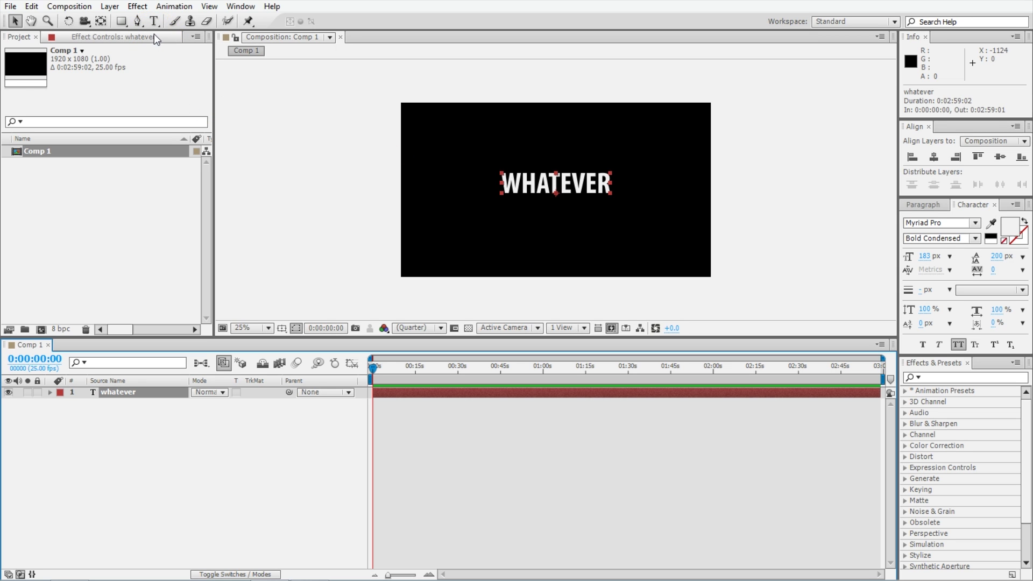
left_click(138, 21)
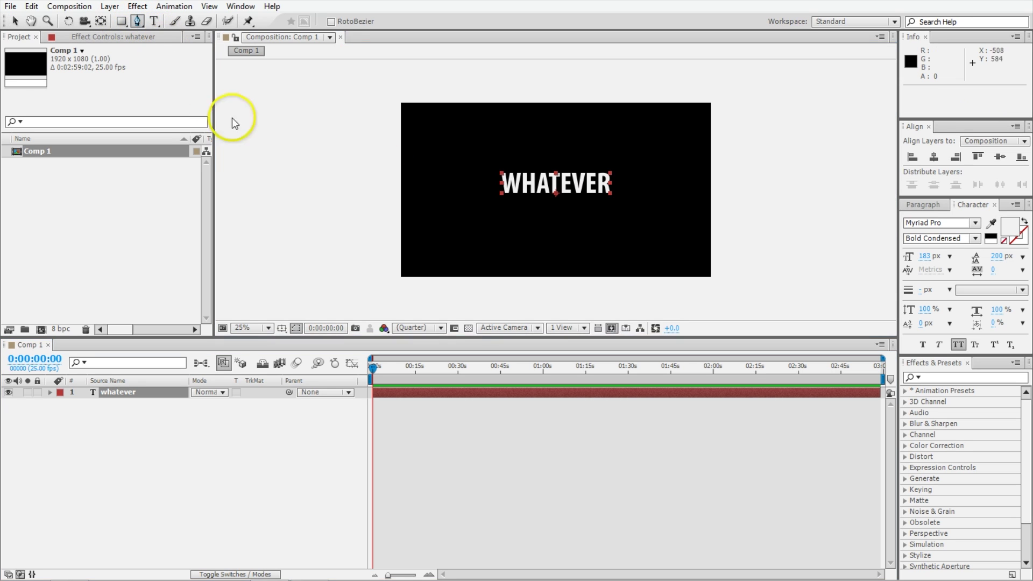
left_click_drag(362, 193, 393, 216)
left_click(620, 214)
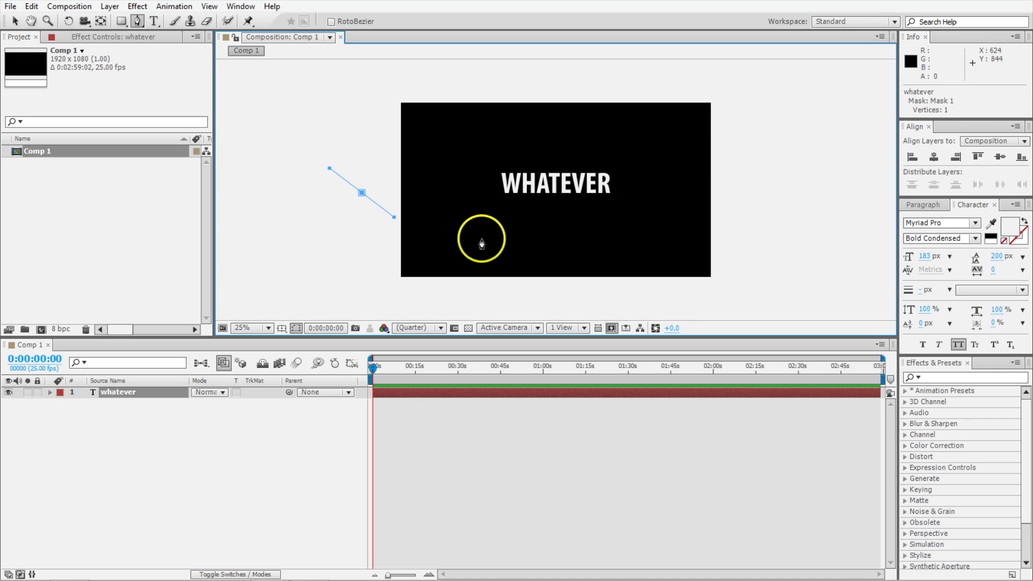
left_click_drag(621, 212, 645, 125)
left_click_drag(629, 236, 704, 251)
left_click_drag(646, 181, 639, 203)
left_click_drag(597, 239, 586, 238)
left_click_drag(473, 209, 429, 173)
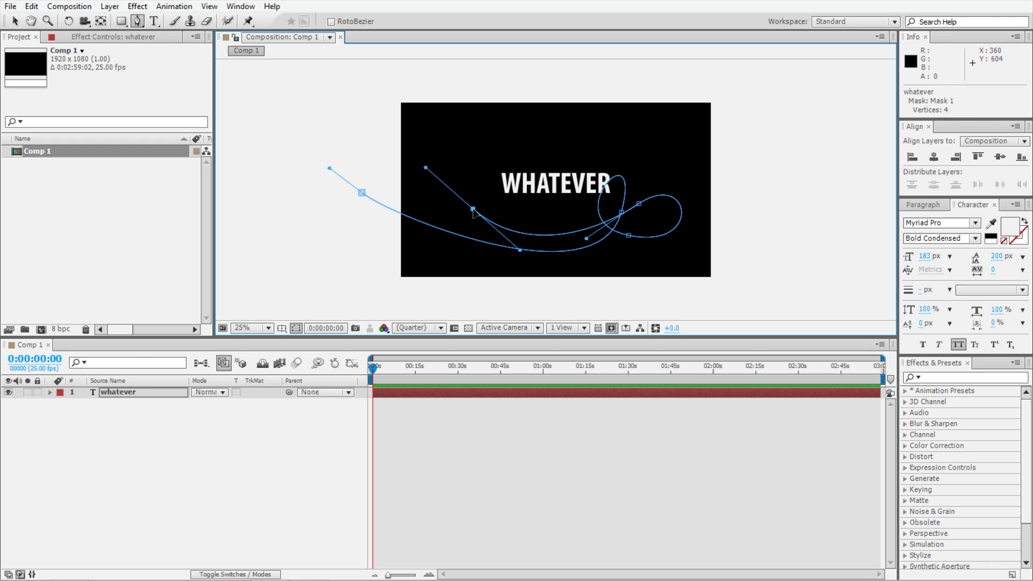
left_click_drag(474, 213, 474, 213)
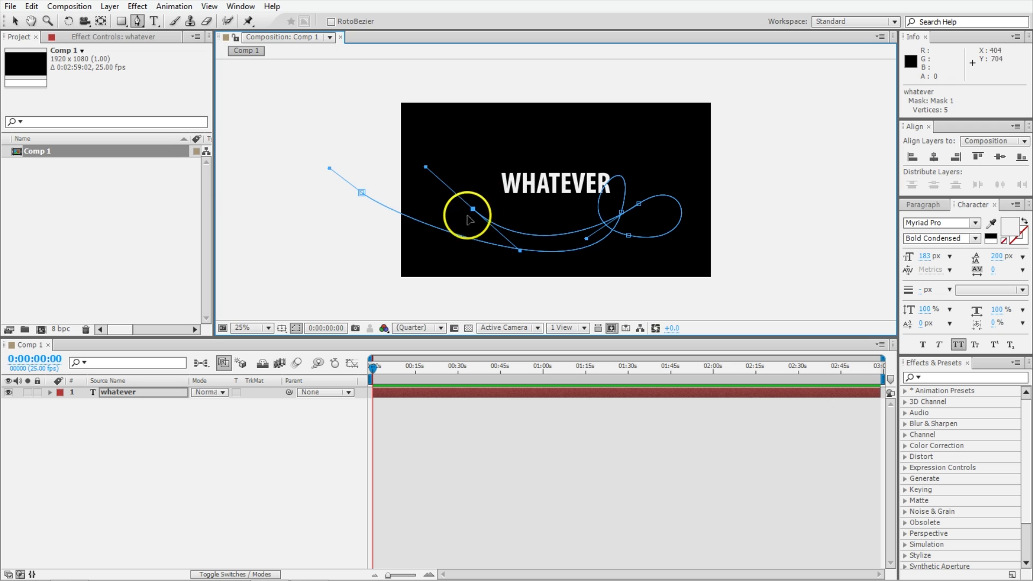
left_click_drag(448, 246, 200, 302)
key("v")
left_click(309, 435)
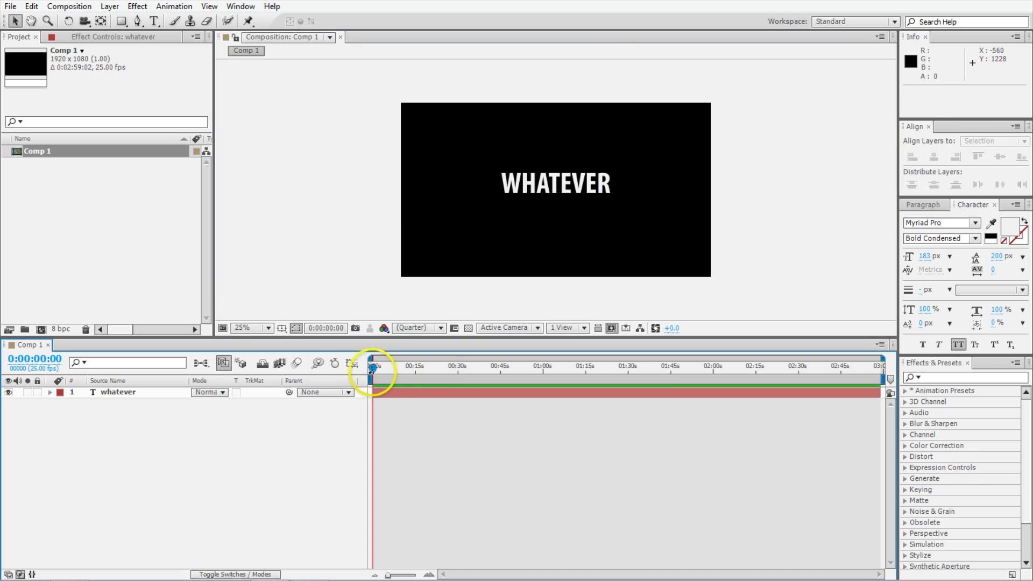
Set the text layer's Path option to Mask 1 so the word follows the drawn curve
left_click(380, 395)
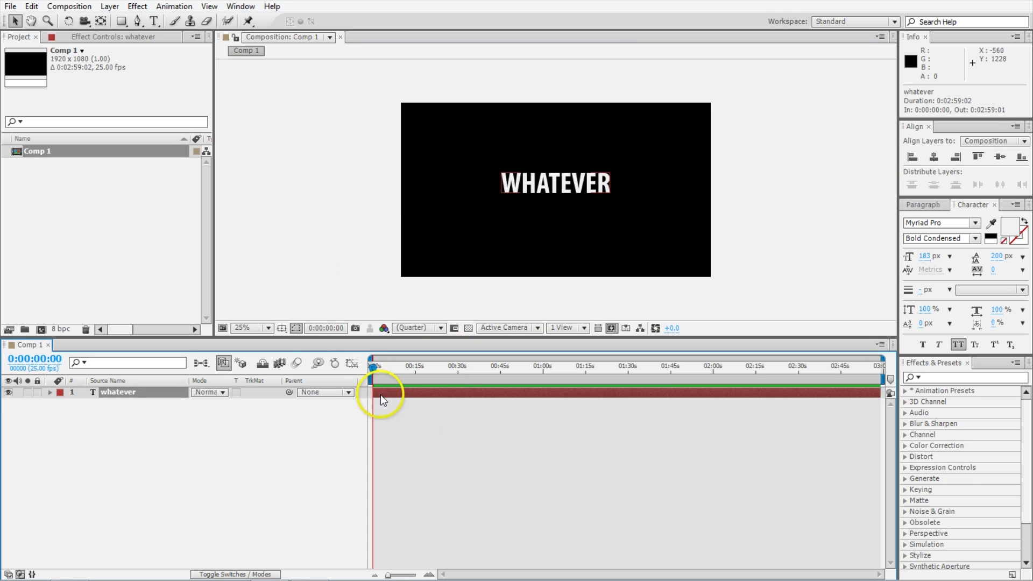
left_click(352, 330)
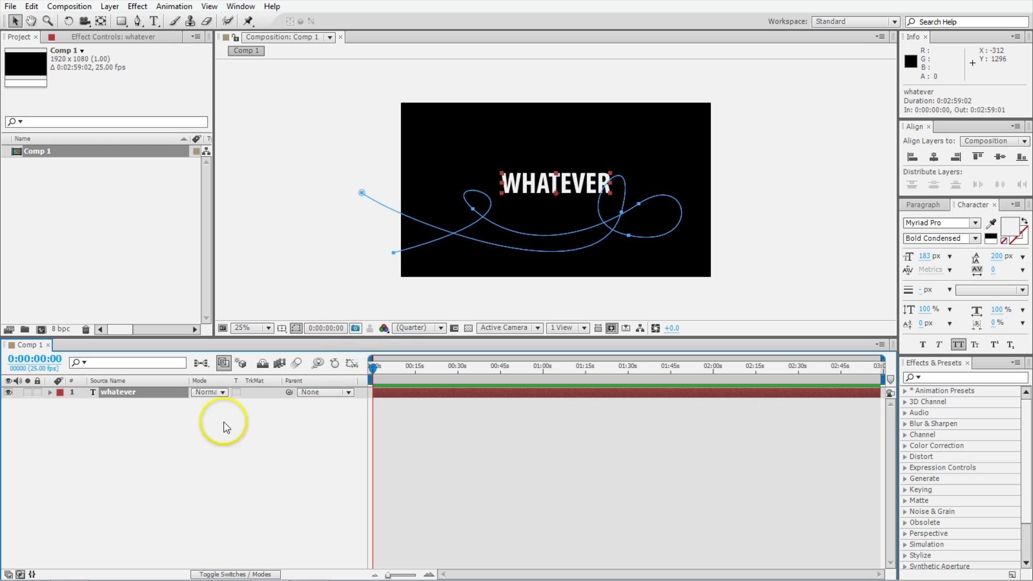
left_click(50, 392)
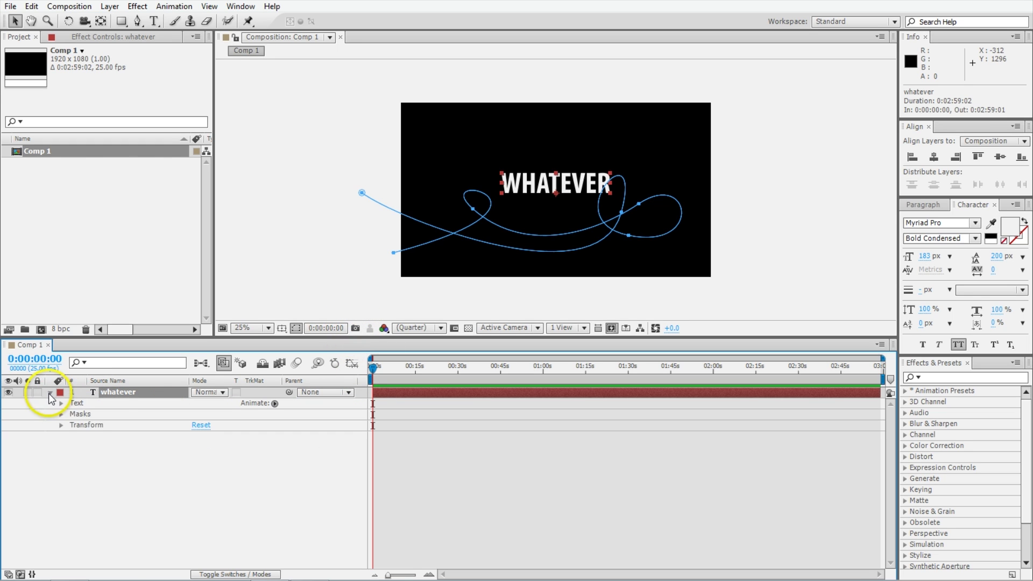
left_click(61, 403)
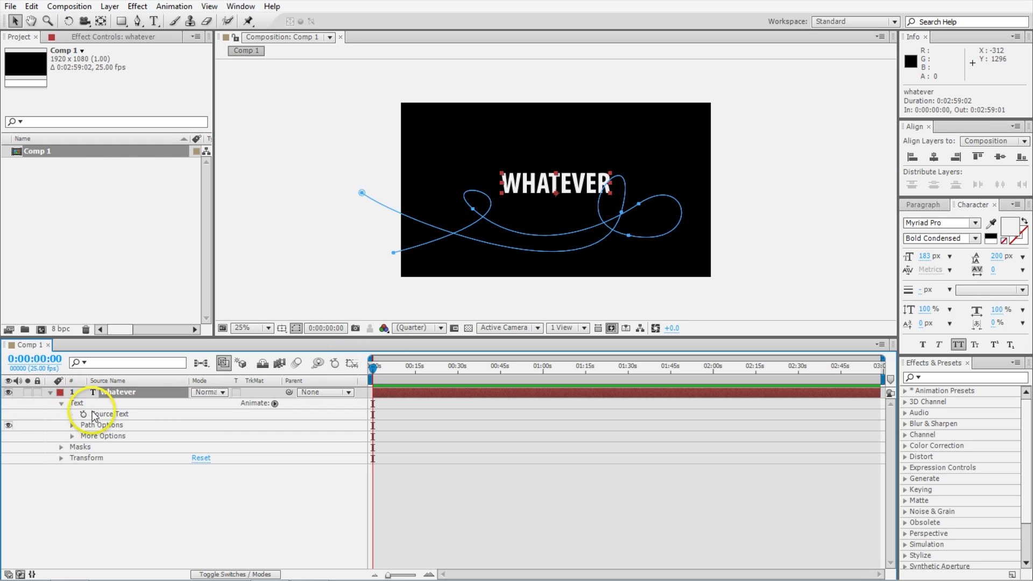
left_click(72, 426)
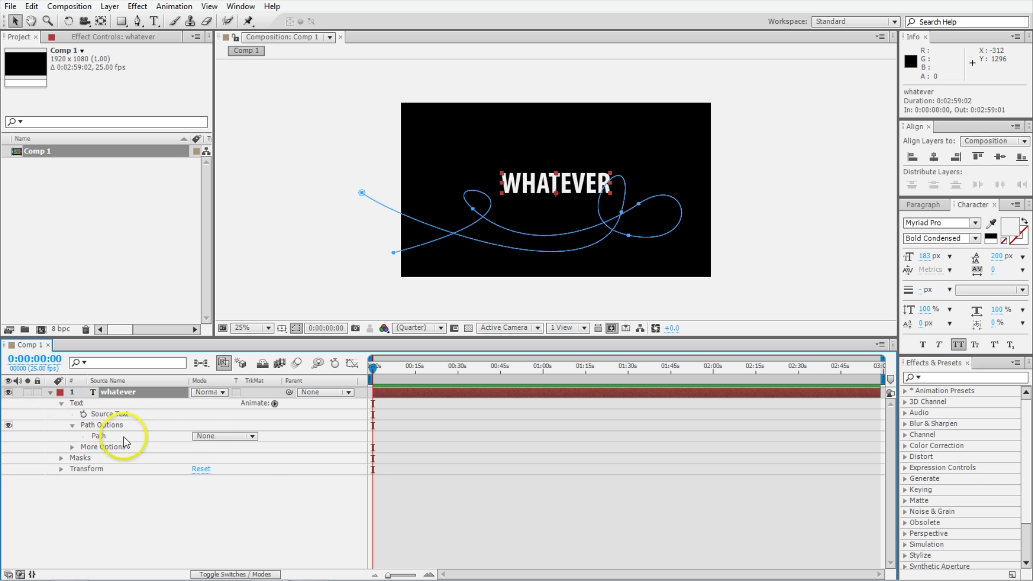
left_click(200, 437)
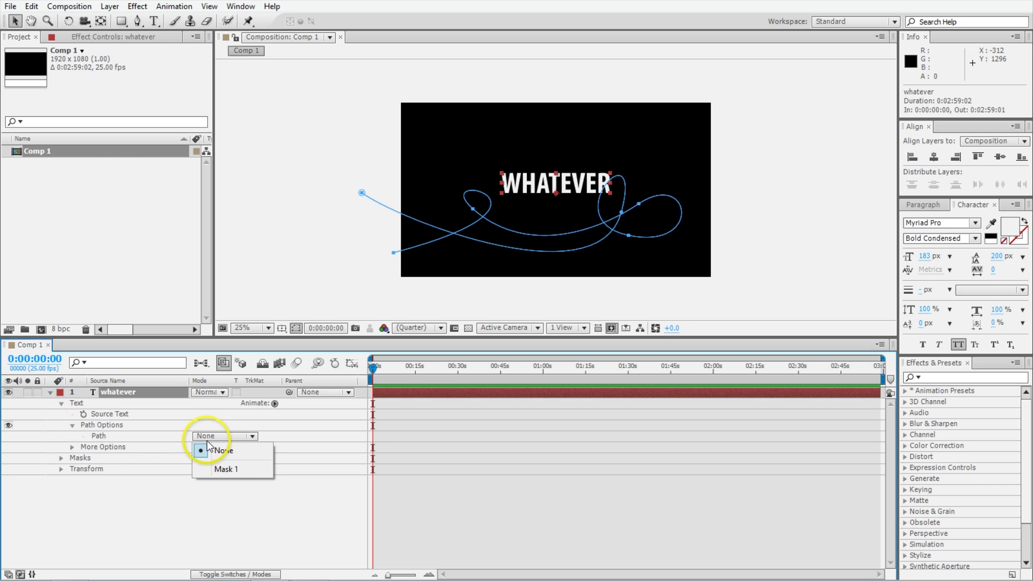
left_click(225, 470)
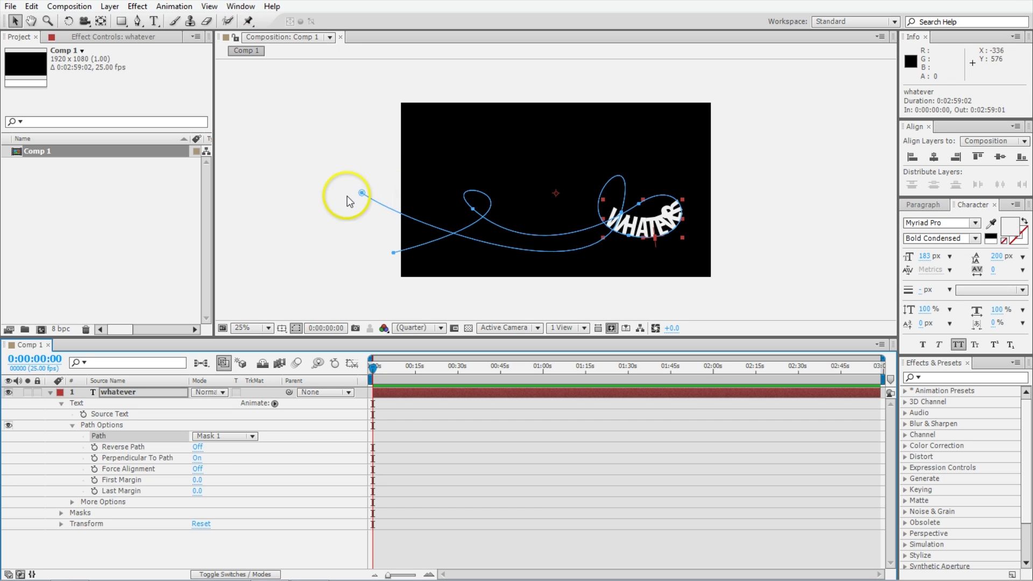
Reshape the mask path by adjusting its start point, its curve handle and the vertices of the loop under the word
left_click(361, 192)
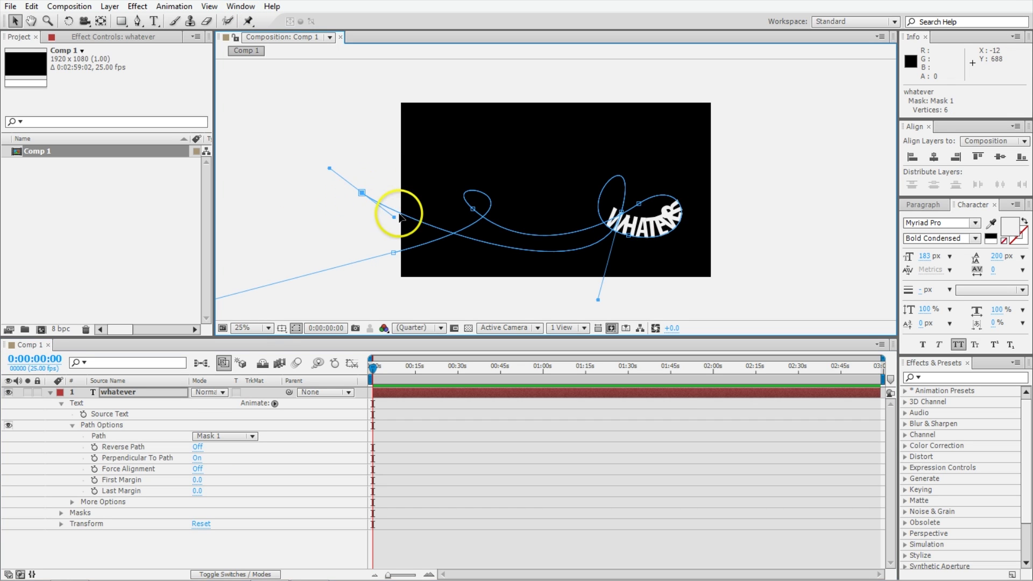
left_click_drag(399, 216, 386, 234)
left_click_drag(361, 192, 356, 187)
mouse_move(629, 235)
left_mouse_down()
mouse_move(644, 242)
mouse_move(619, 225)
mouse_move(635, 218)
left_mouse_up()
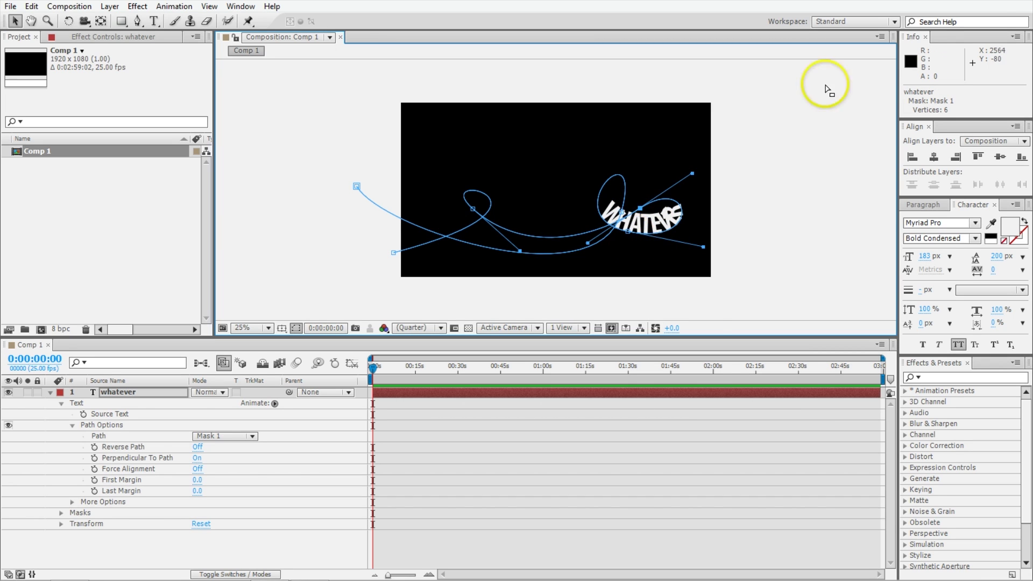
Slide the text back along the path by setting its First Margin to about -1545
left_click(922, 204)
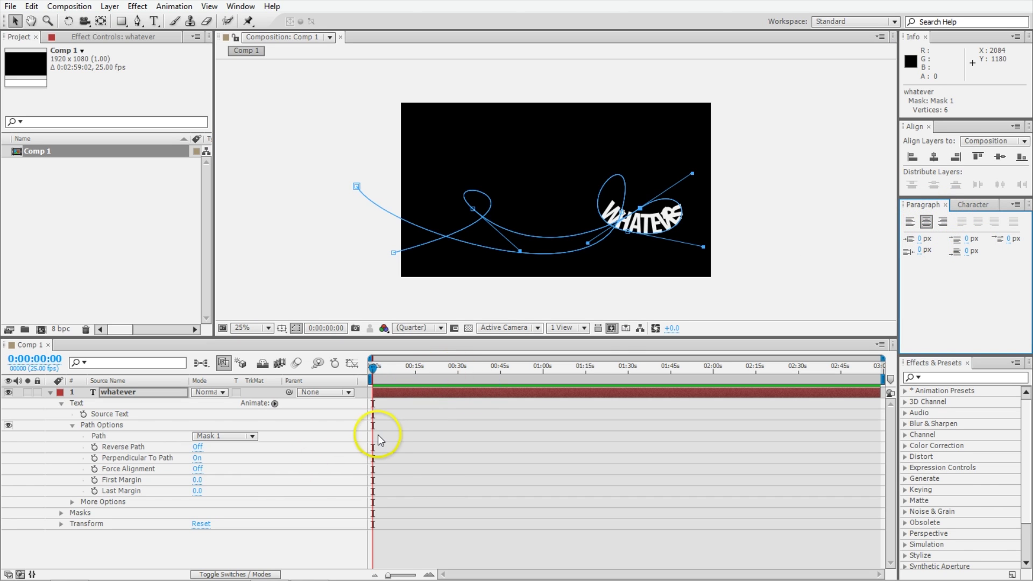
left_click(49, 397)
left_click(142, 448)
left_click(116, 393)
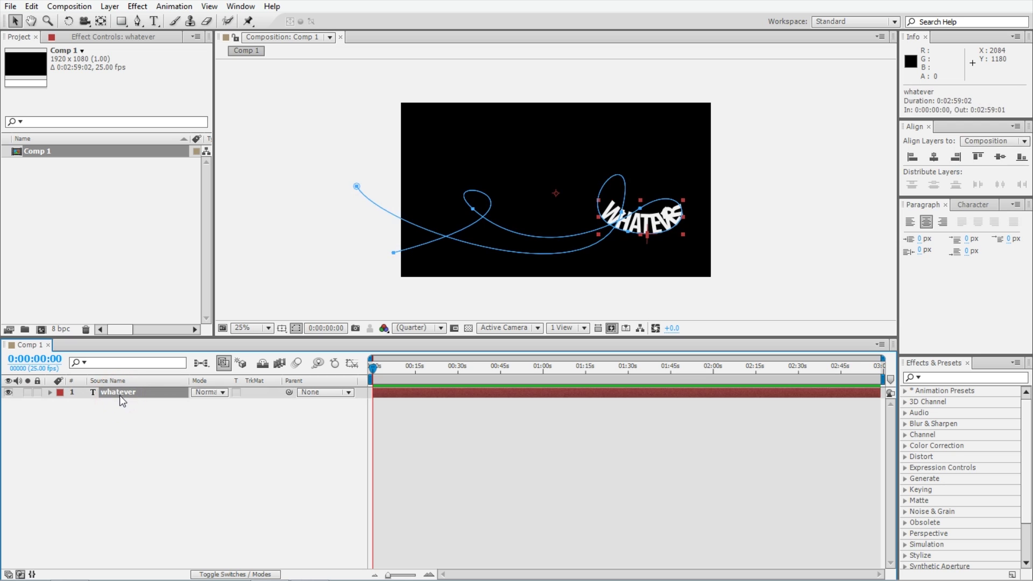
left_click(50, 392)
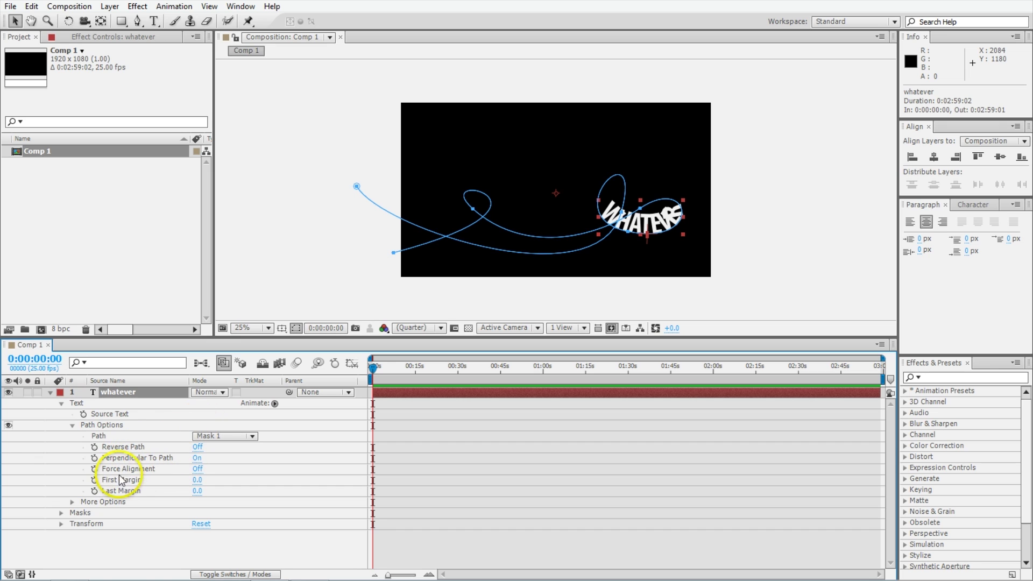
left_click_drag(197, 480, 219, 482)
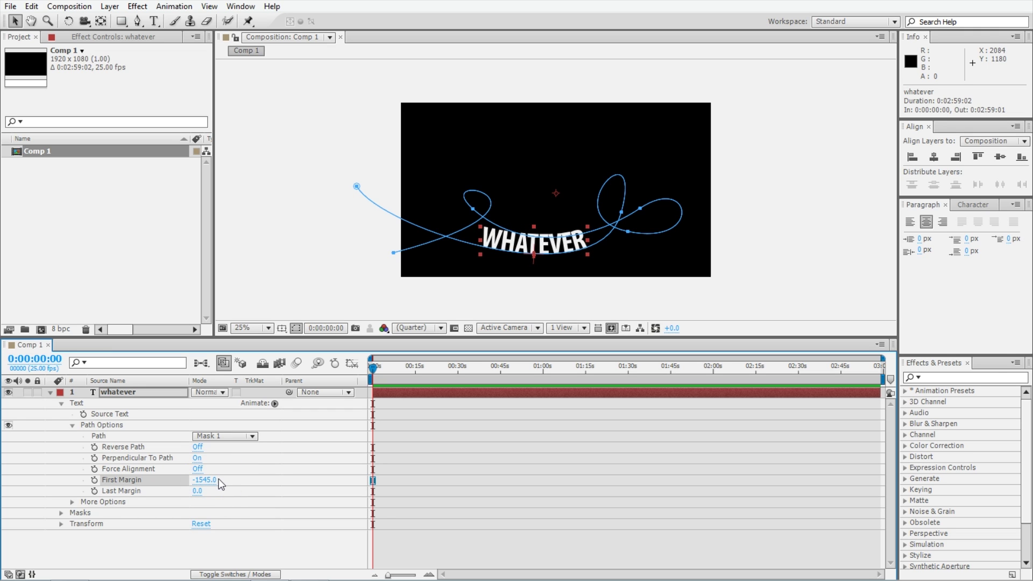
Set the curved text's kerning to Optical and its tracking to 70
left_click(963, 205)
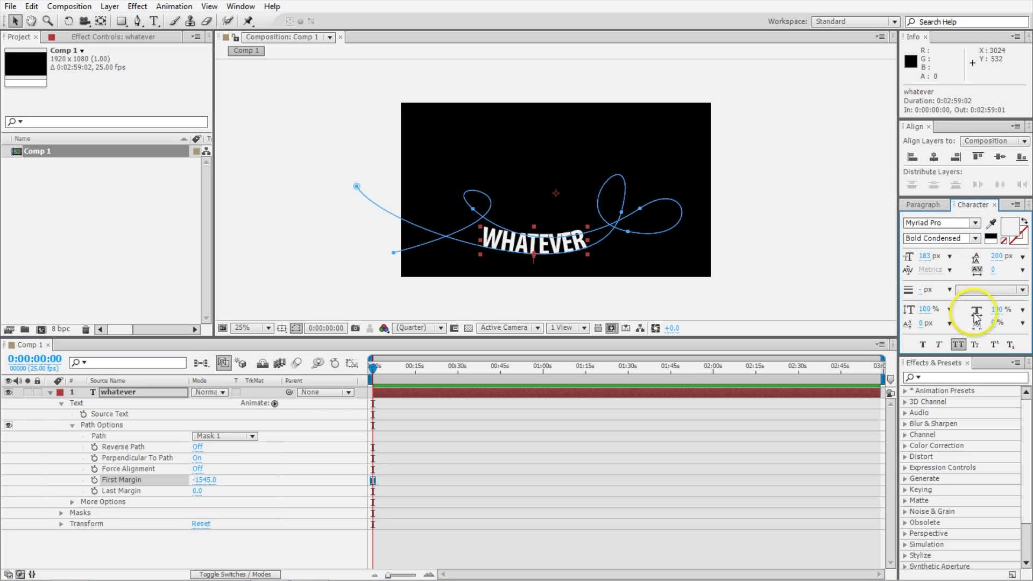
left_click_drag(999, 274, 1027, 268)
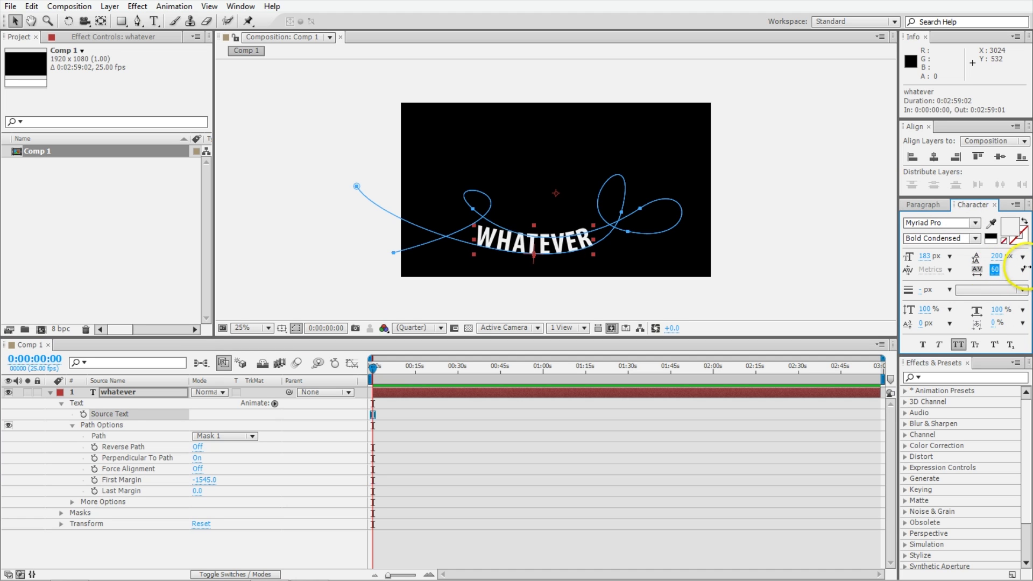
left_click(950, 270)
left_click(943, 294)
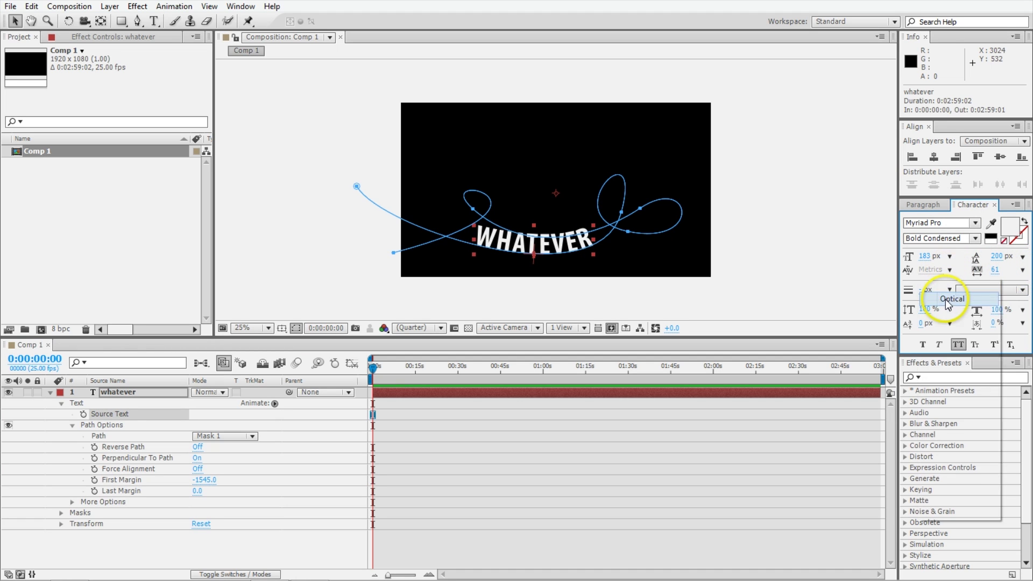
left_click(996, 269)
type("70")
key("Return")
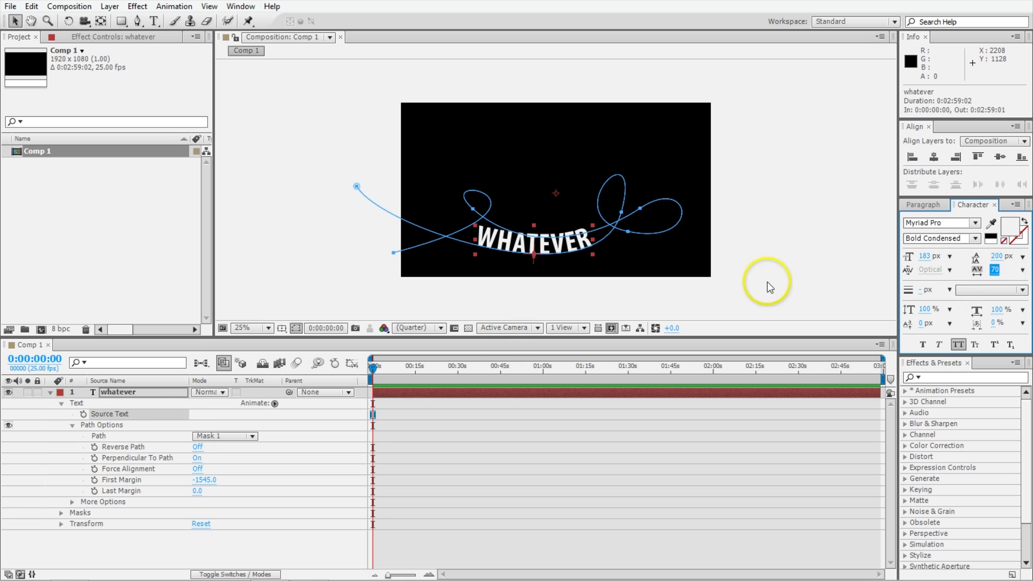
Increase the text's font size to 222 px and move the layer with its path slightly upward in the frame
mouse_move(927, 256)
left_mouse_down()
mouse_move(958, 257)
mouse_move(945, 259)
left_mouse_up()
left_click(392, 391)
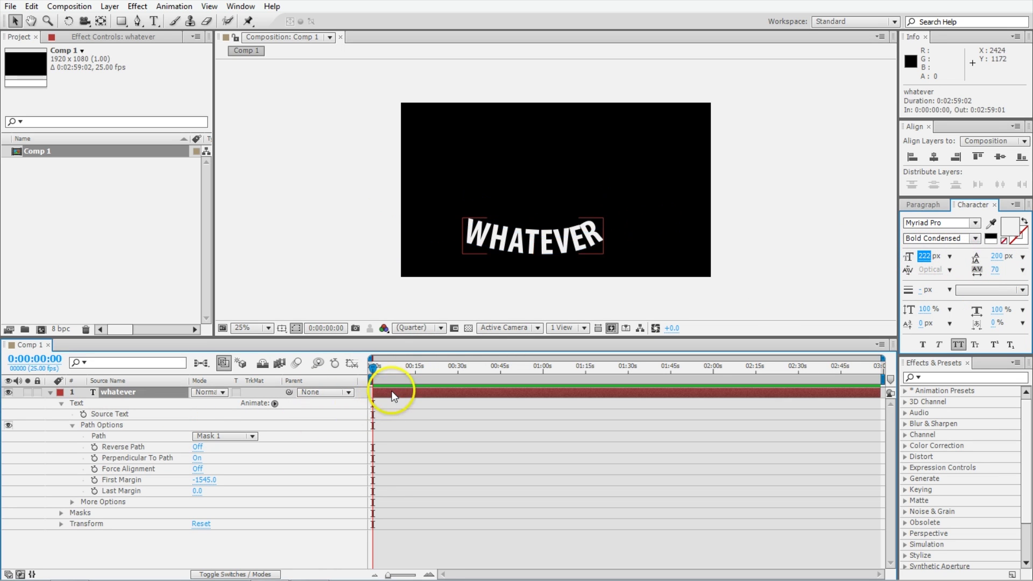
left_click_drag(560, 244, 559, 216)
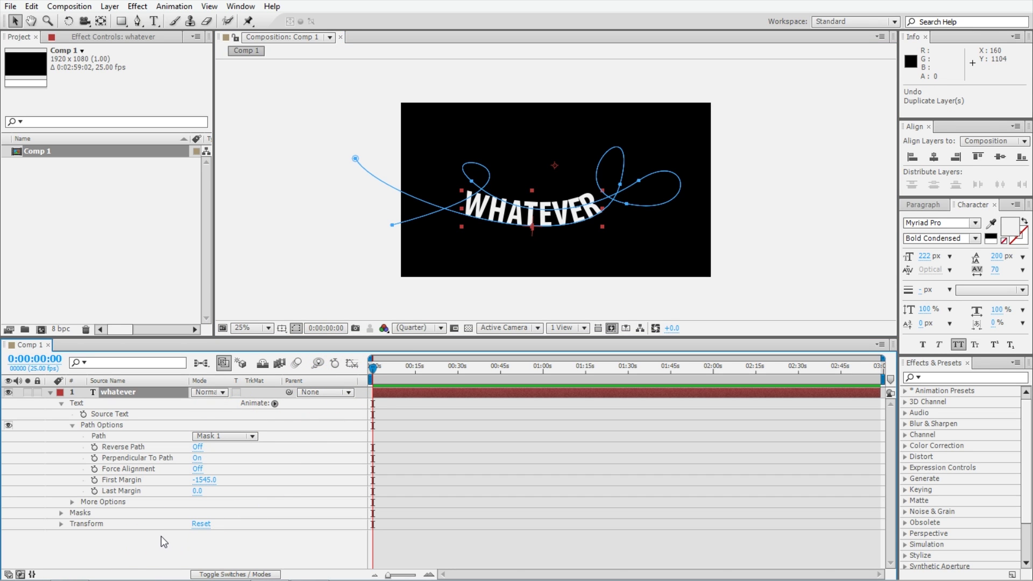
Add a Position animator to the text layer
left_click(275, 404)
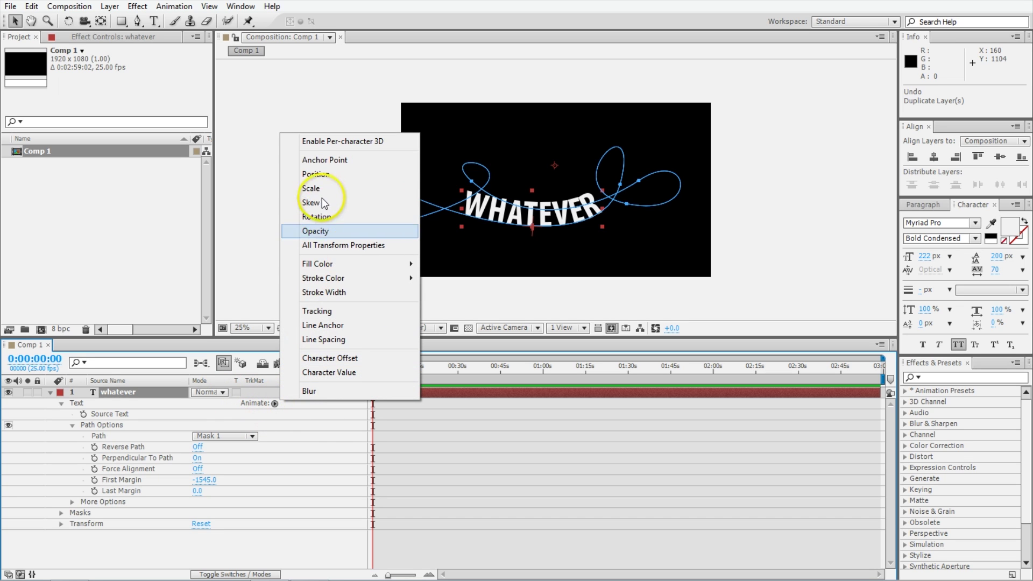
left_click(316, 175)
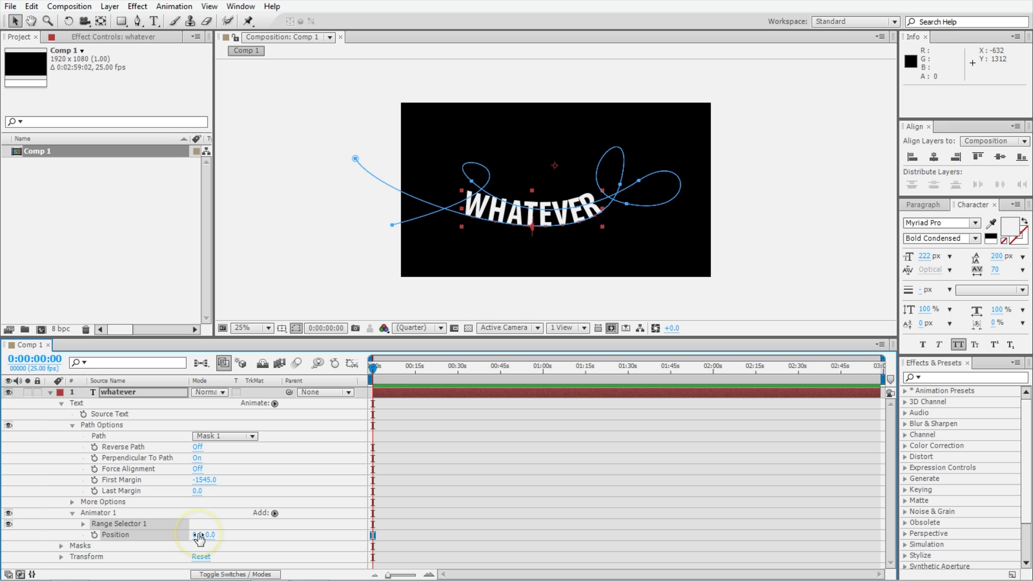
Set the text animator's Position to -1400, 0 so the characters sit outside the frame
left_click_drag(199, 539, 222, 542)
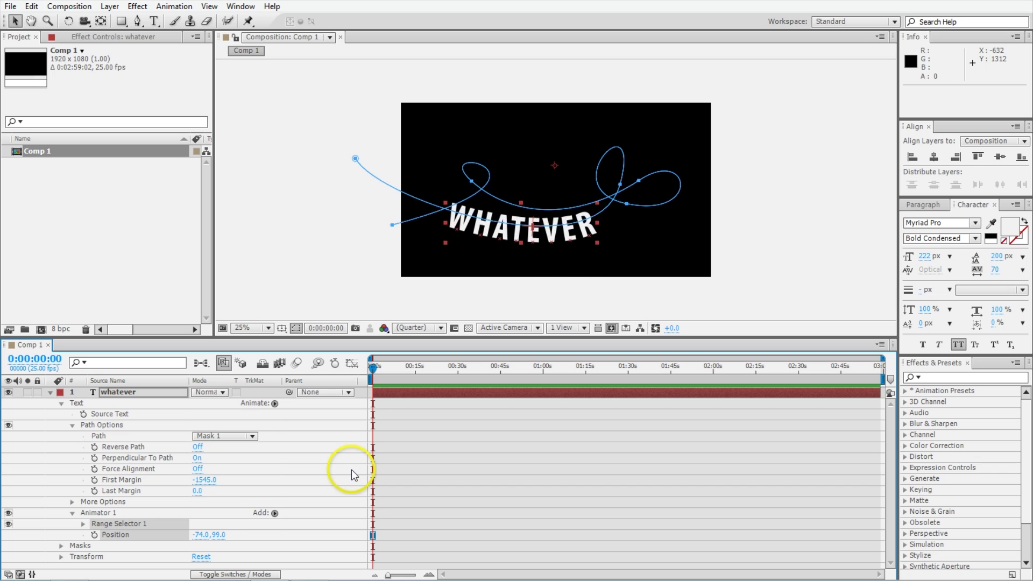
key("ctrl+z")
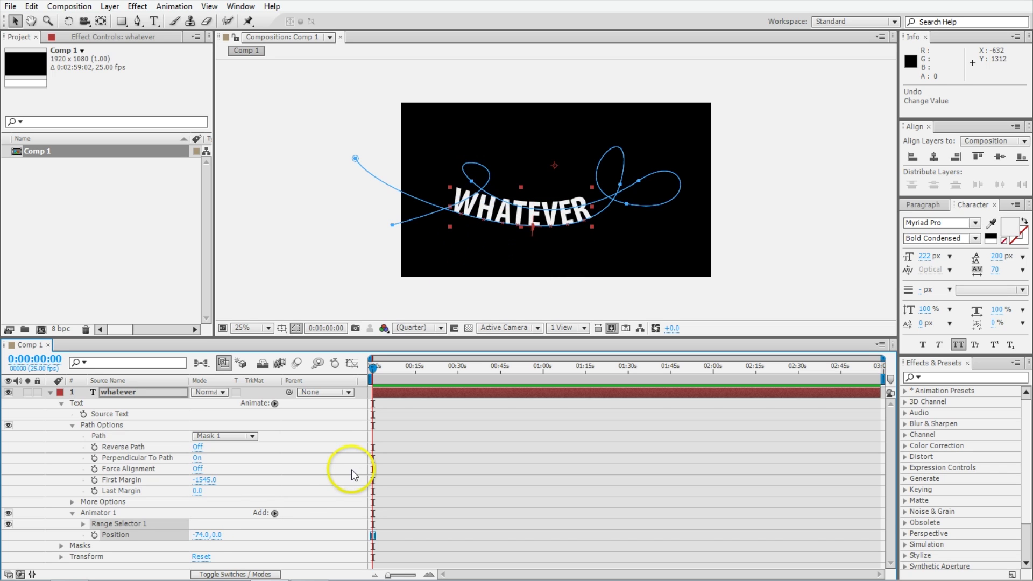
left_click_drag(202, 541, 204, 540)
left_click(209, 537)
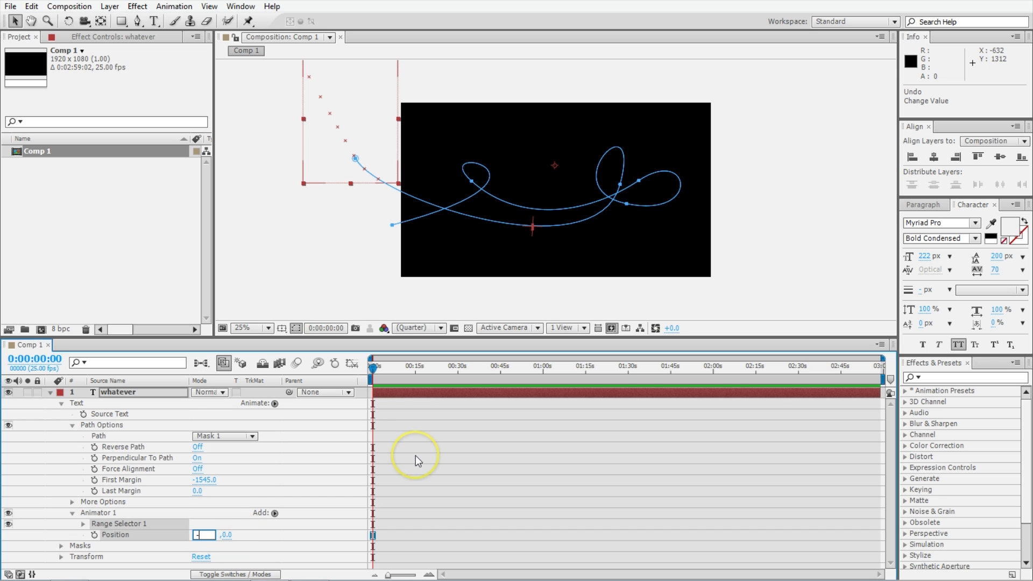
type("-1400")
key("Return")
left_click(255, 528)
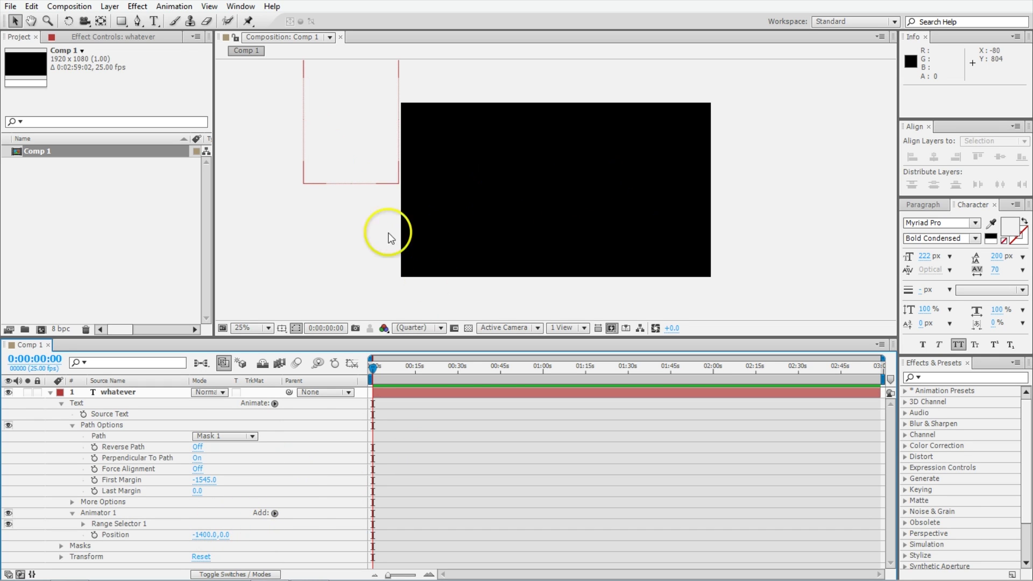
Keyframe the first animator's range selector Start from 0% at the beginning to 100% at 0:00:00:20
left_click(83, 524)
scroll(94, 528, "down", 1)
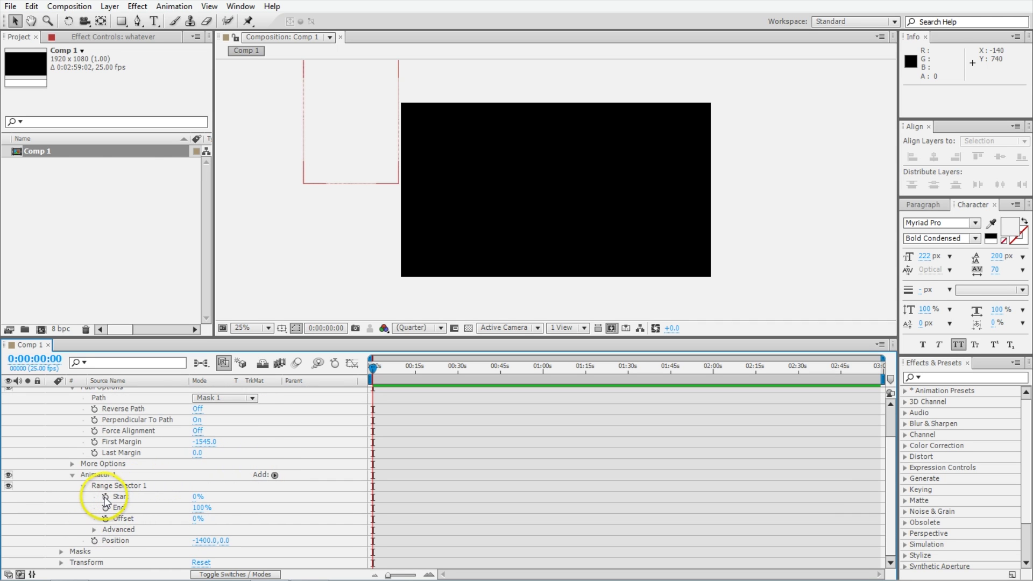
left_click(105, 498)
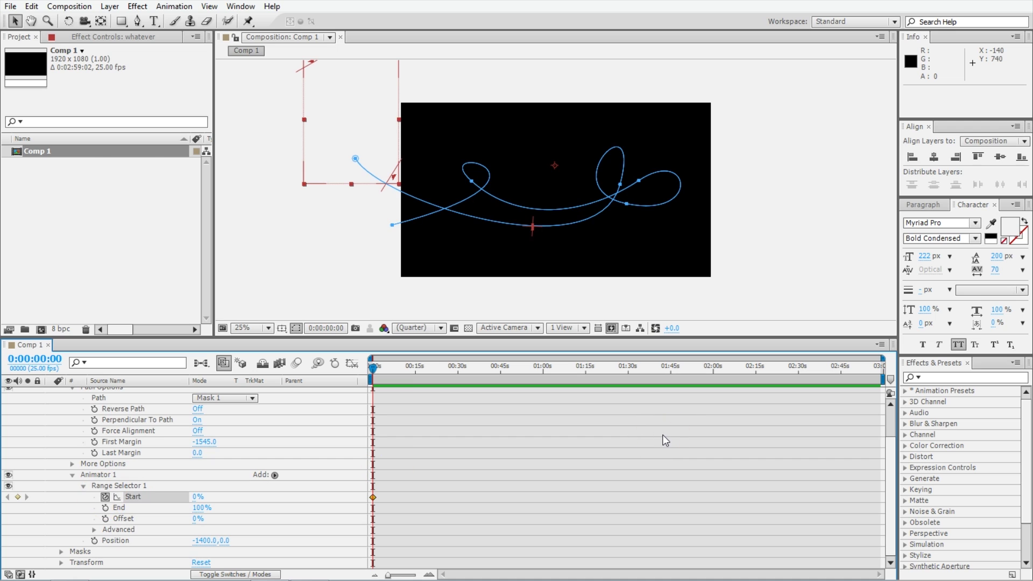
key("space")
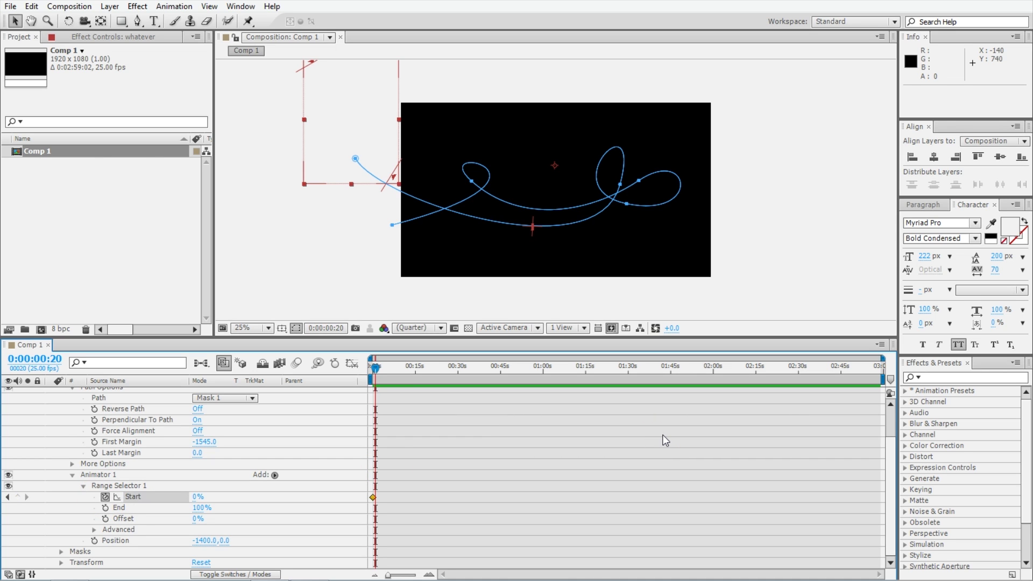
left_click(198, 497)
type("100")
key("Return")
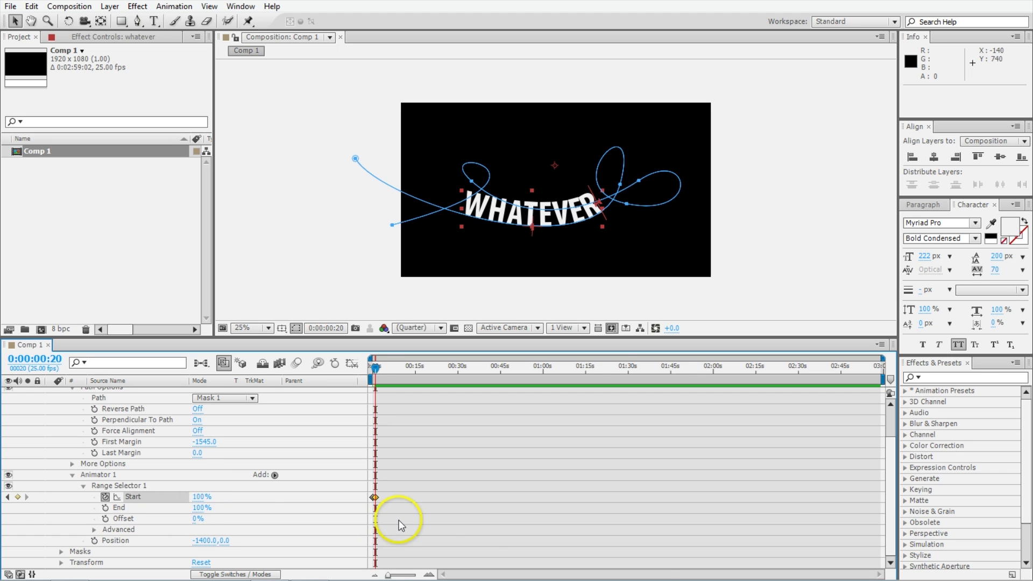
Add a second Position animator to the text layer and set its horizontal position to about 907
scroll(399, 521, "up", 1)
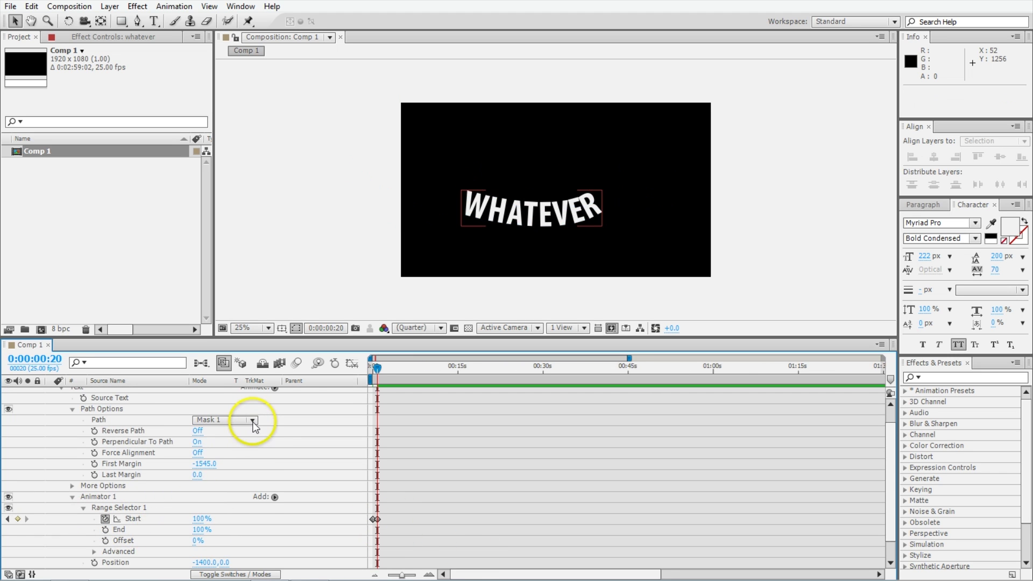
scroll(255, 425, "up", 1)
left_click(275, 403)
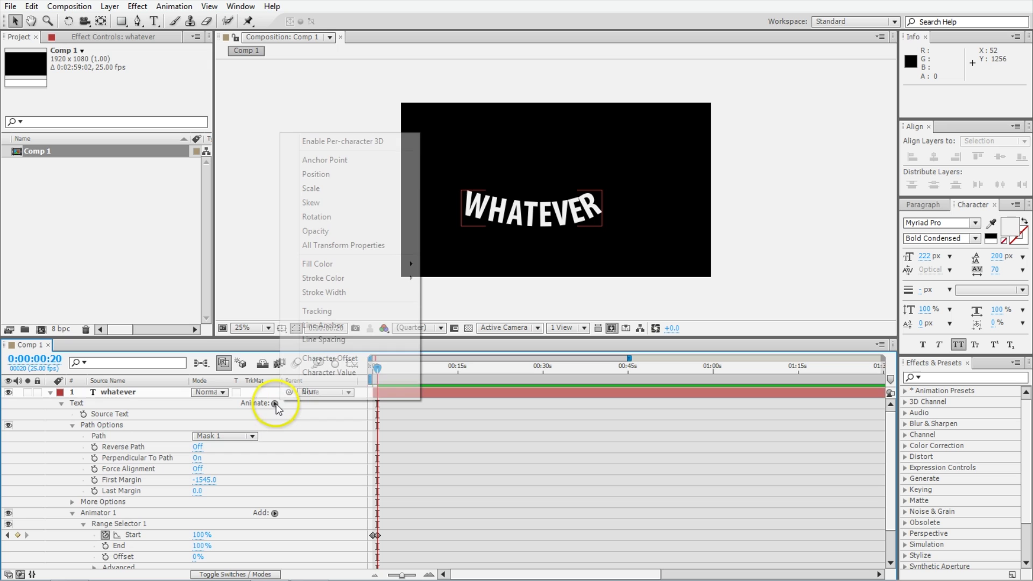
left_click(340, 175)
scroll(128, 496, "down", 2)
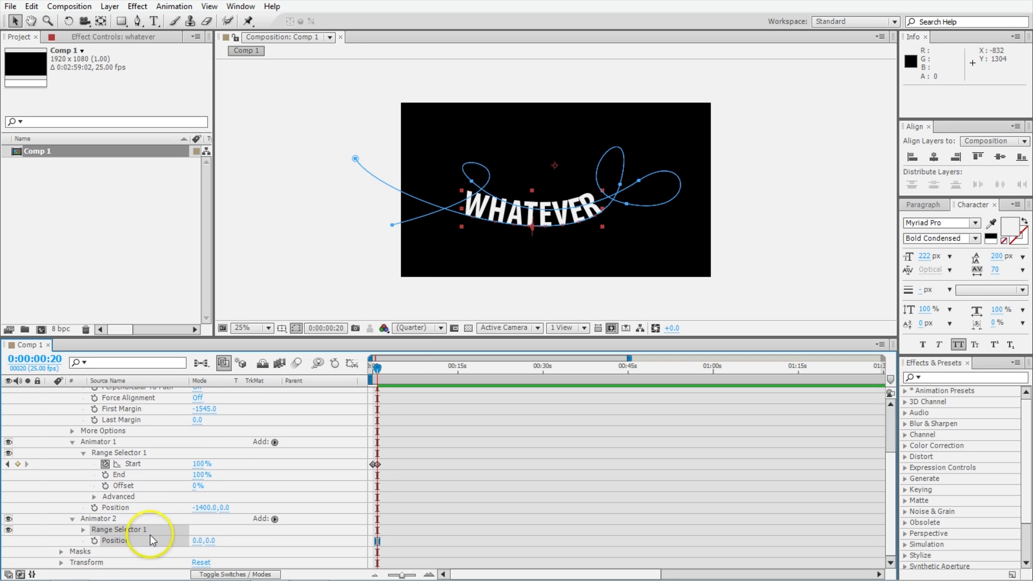
left_click_drag(197, 544, 662, 428)
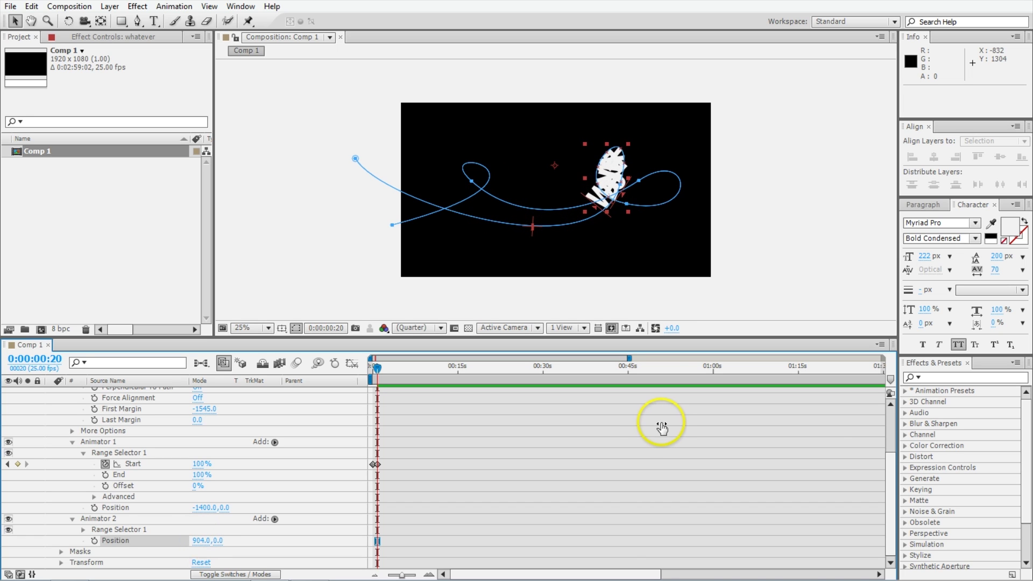
Keyframe the second animator's range selector End from 100% at 0:00:00:20 to 0% at 0:00:01:15
left_click(83, 530)
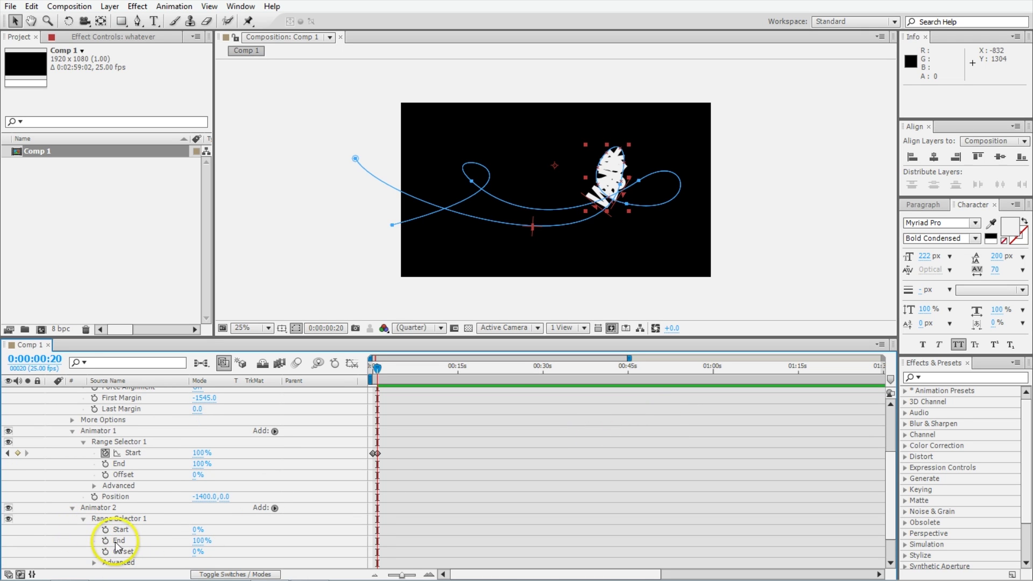
left_click(105, 541)
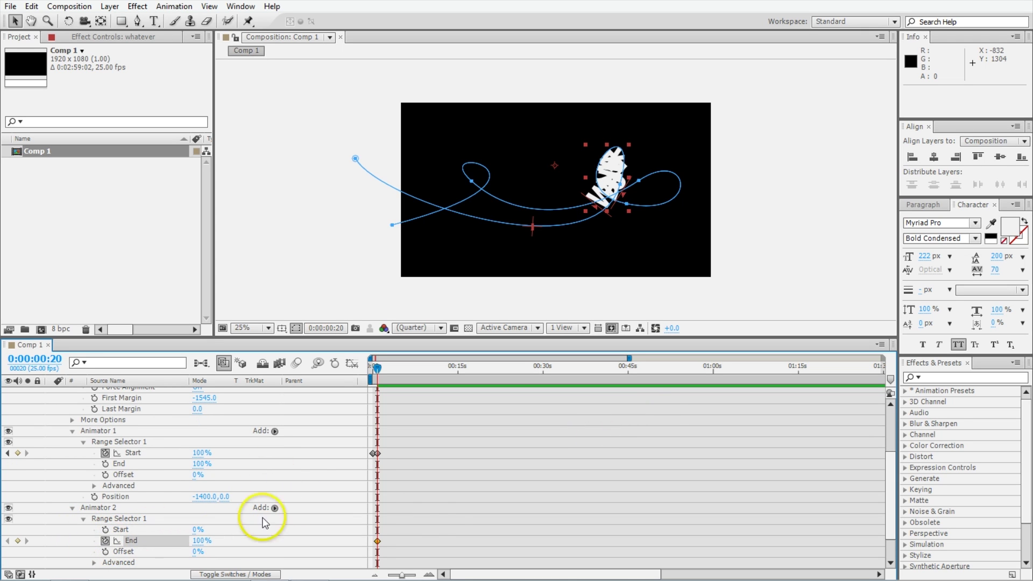
scroll(422, 518, "up", 3)
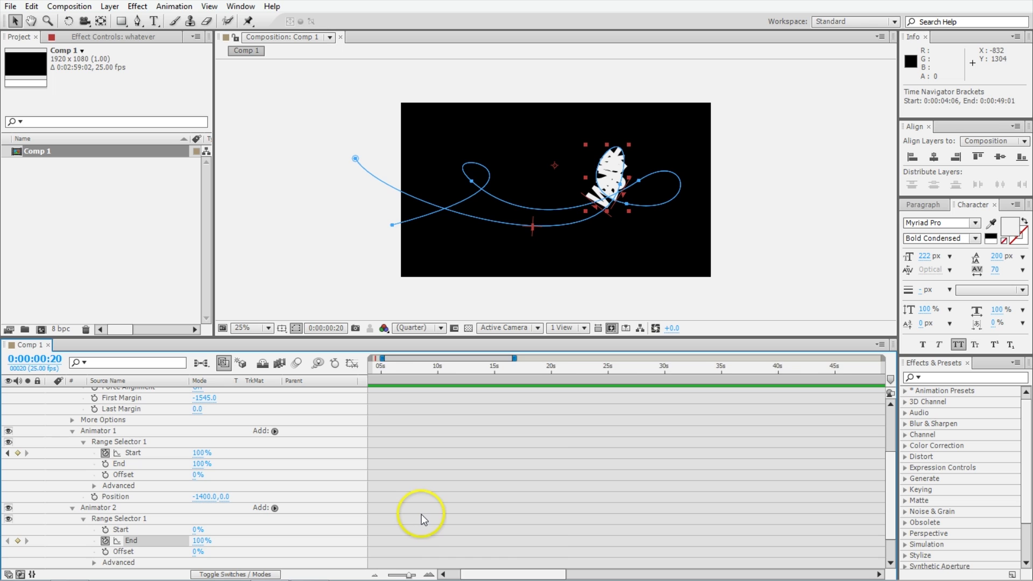
left_click(476, 578)
left_click(464, 487)
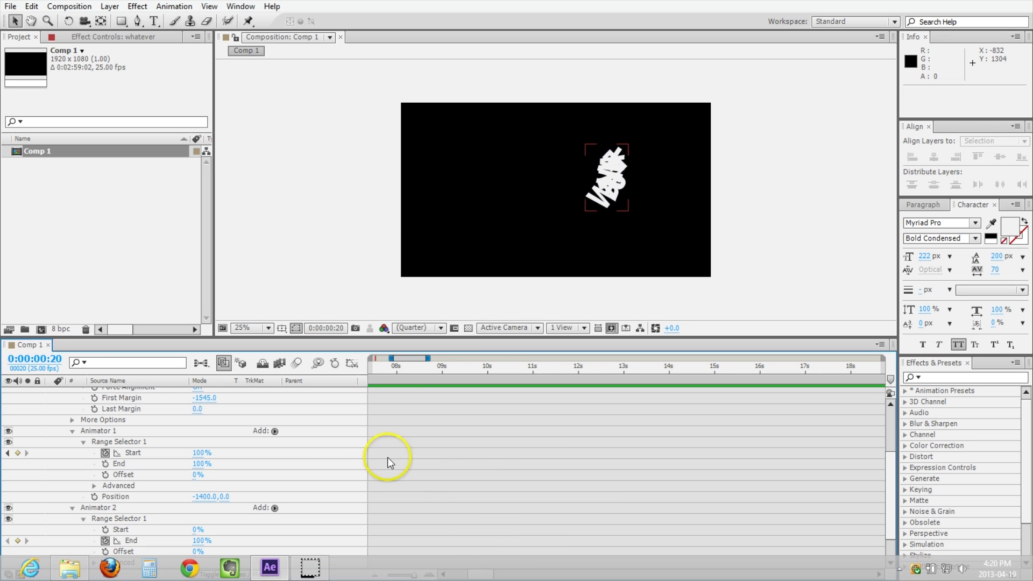
scroll(345, 445, "left", 5)
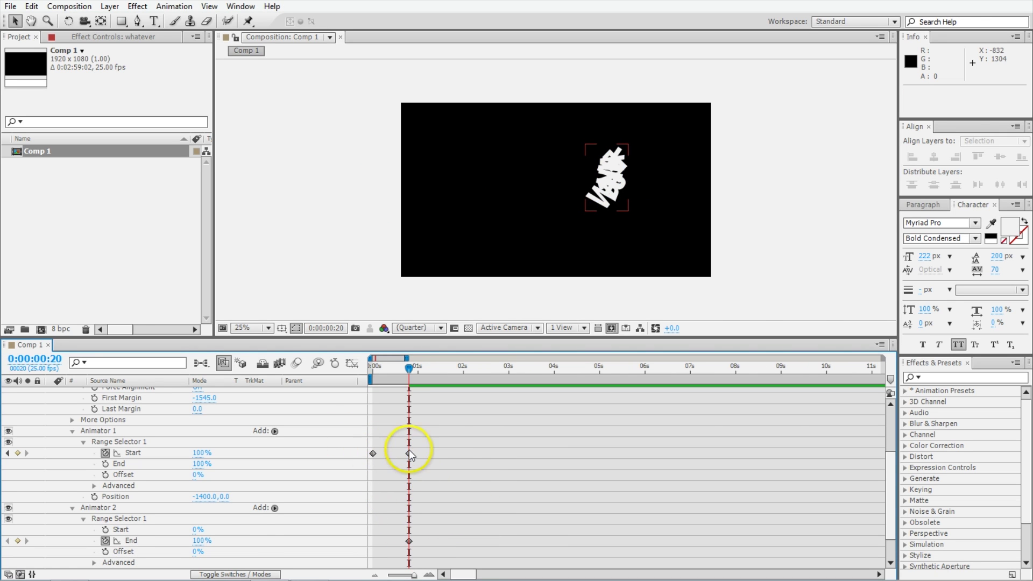
key("shift+Page_Down")
key("shift+Page_Down")
left_click(199, 543)
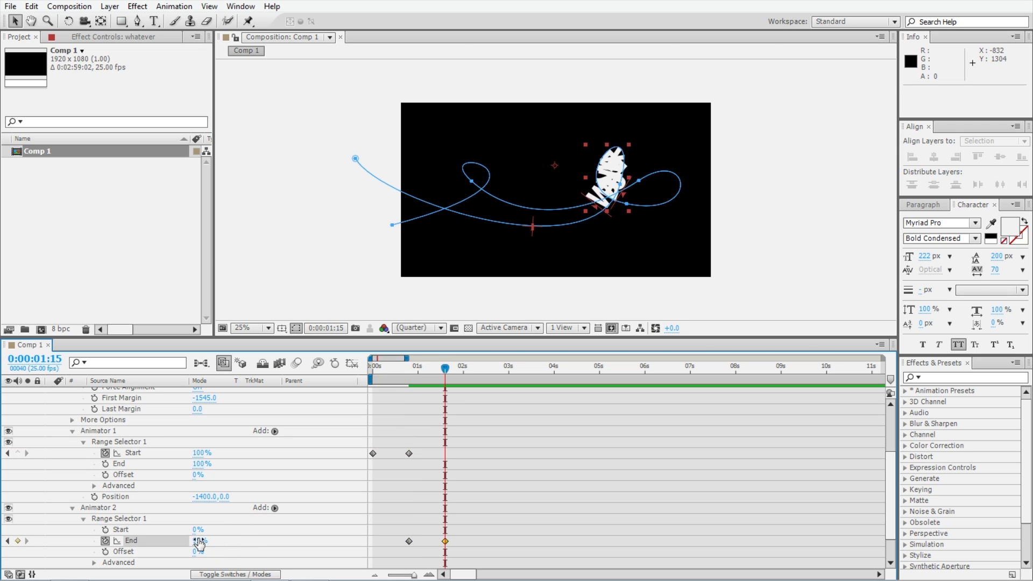
left_click_drag(199, 543, 92, 541)
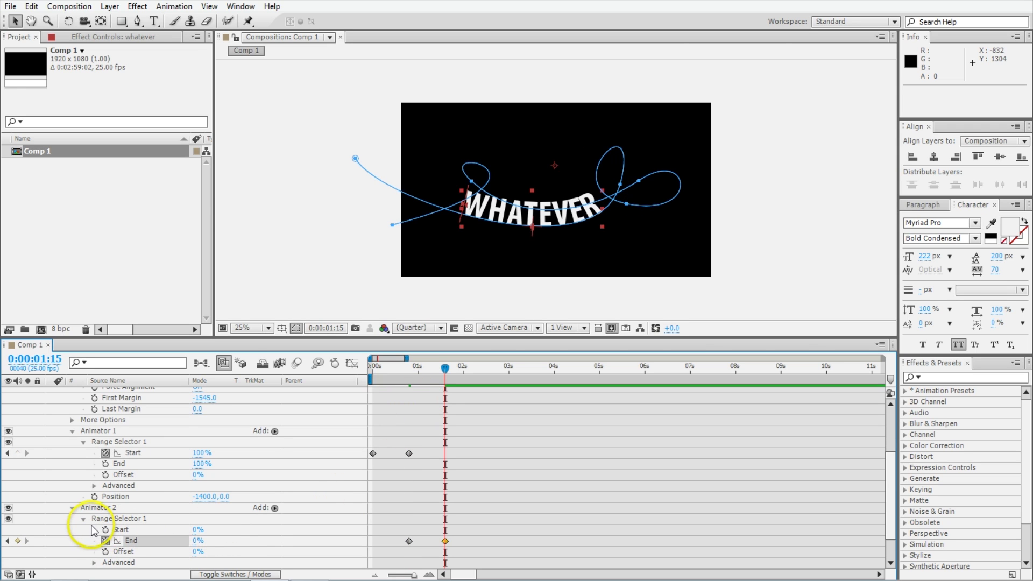
Set the second animator's range selector Mode to Subtract and preview the animation from the start
left_click(95, 562)
scroll(99, 554, "down", 3)
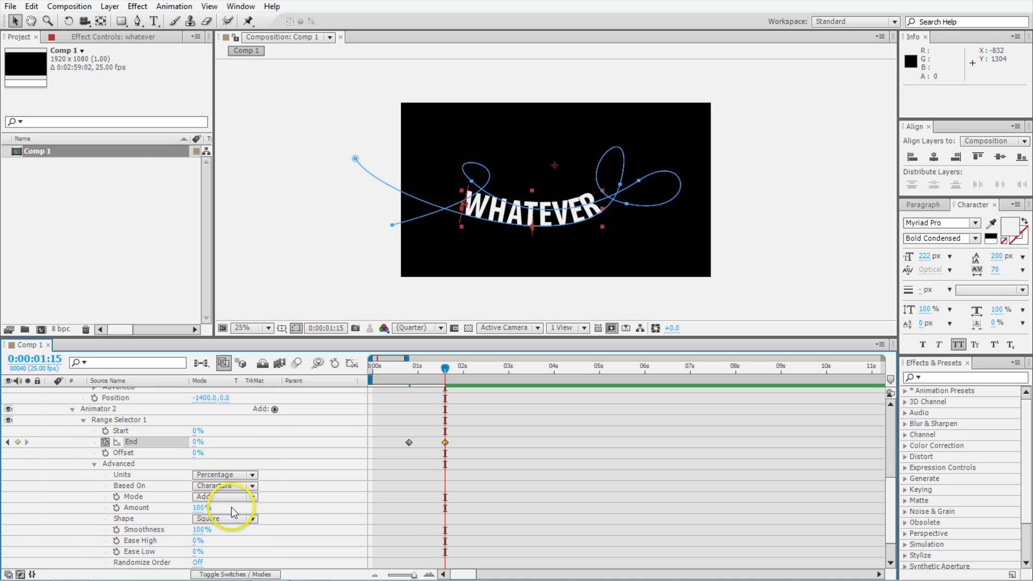
left_click(212, 499)
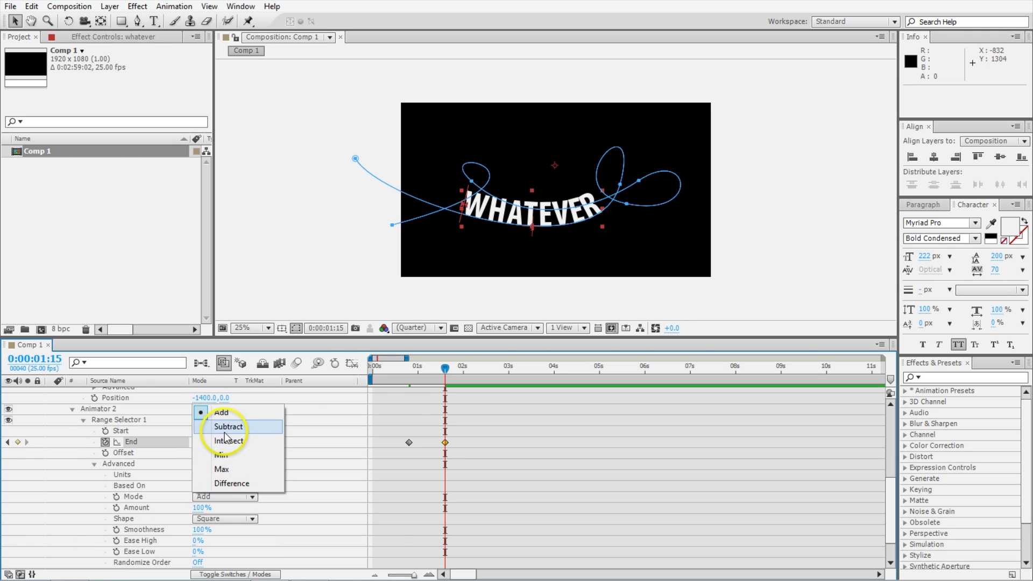
left_click(215, 425)
left_click_drag(386, 368, 343, 369)
key("space")
left_click(343, 369)
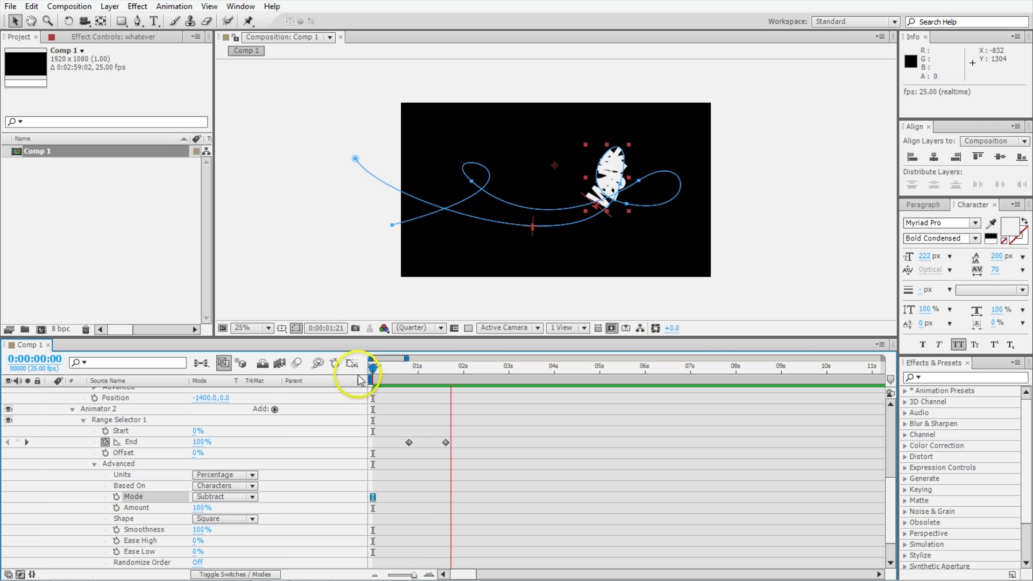
Base the range selectors of both animators on Lines and preview the animation from the start
left_click(220, 487)
left_click(218, 543)
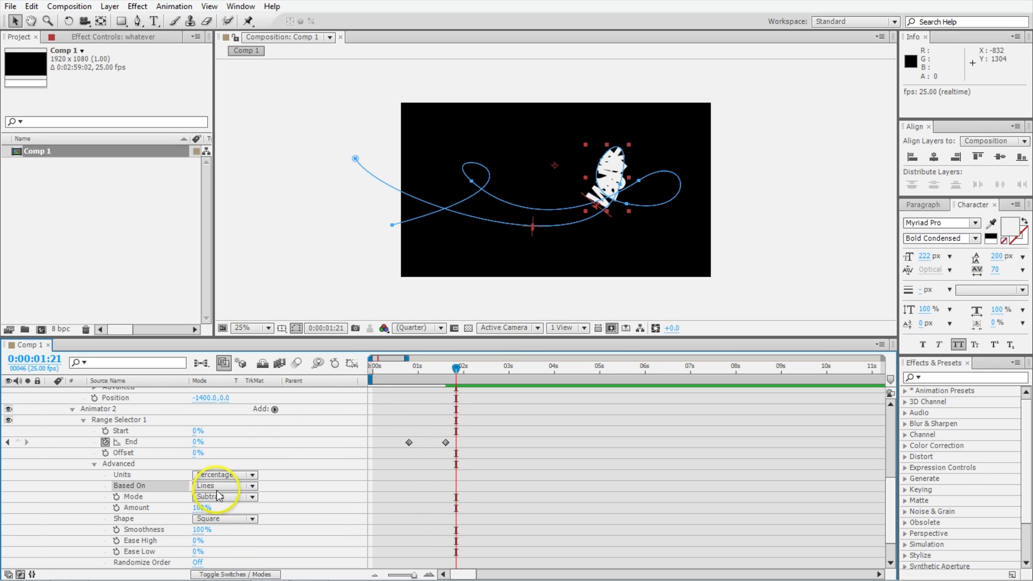
scroll(135, 463, "up", 3)
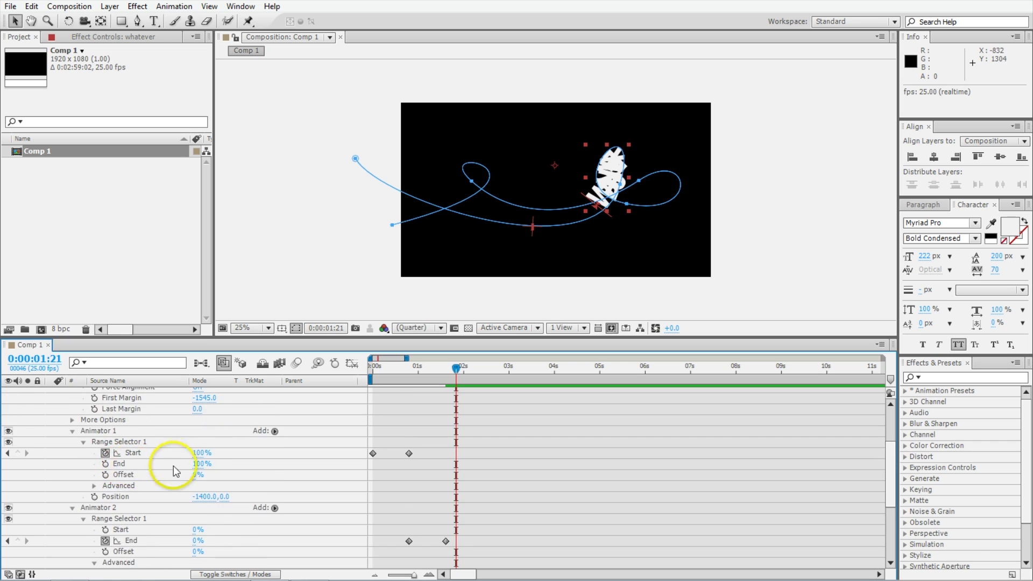
scroll(176, 463, "up", 6)
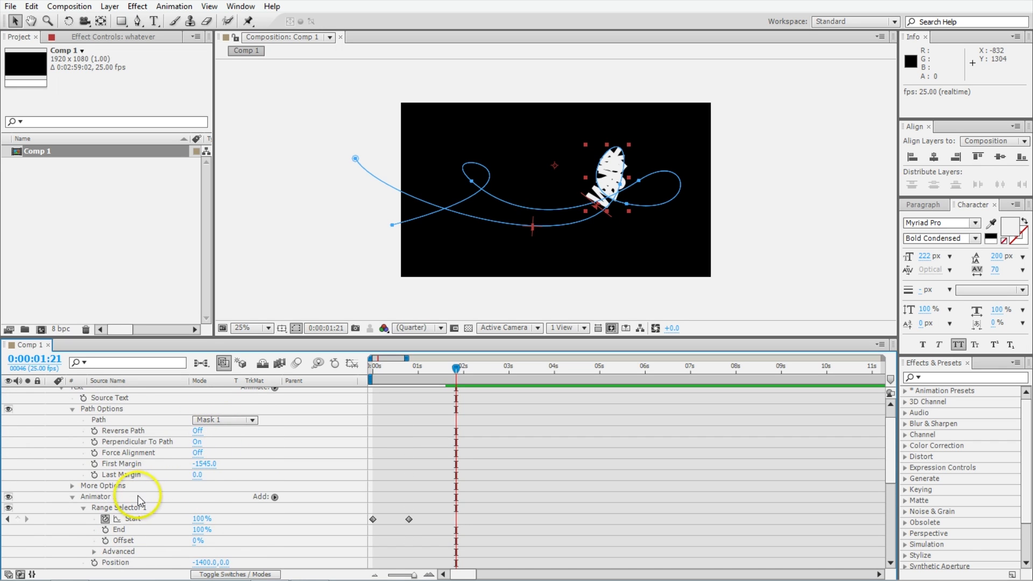
scroll(143, 494, "down", 3)
left_click(94, 519)
scroll(150, 512, "down", 3)
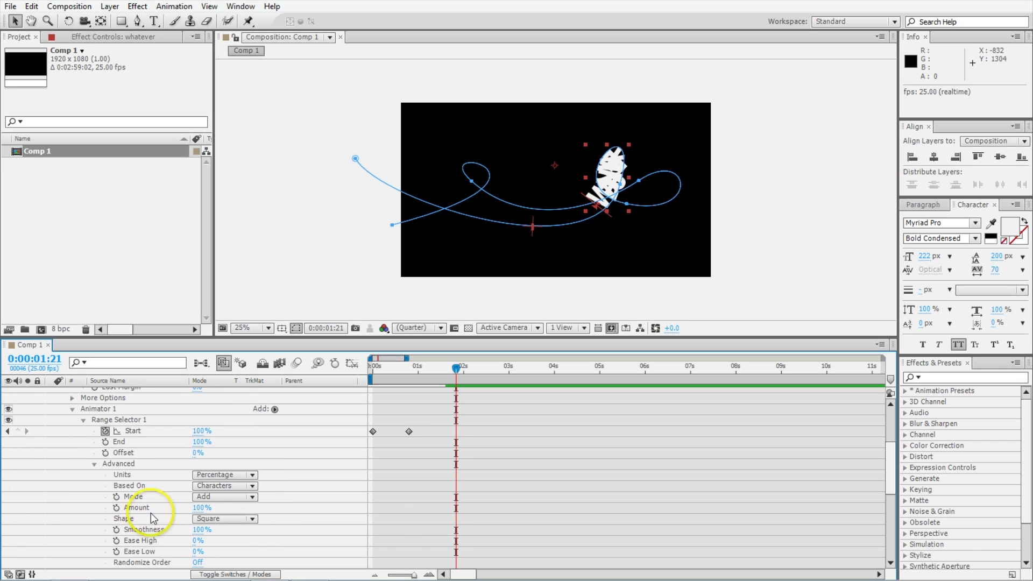
left_click(221, 488)
left_click(222, 544)
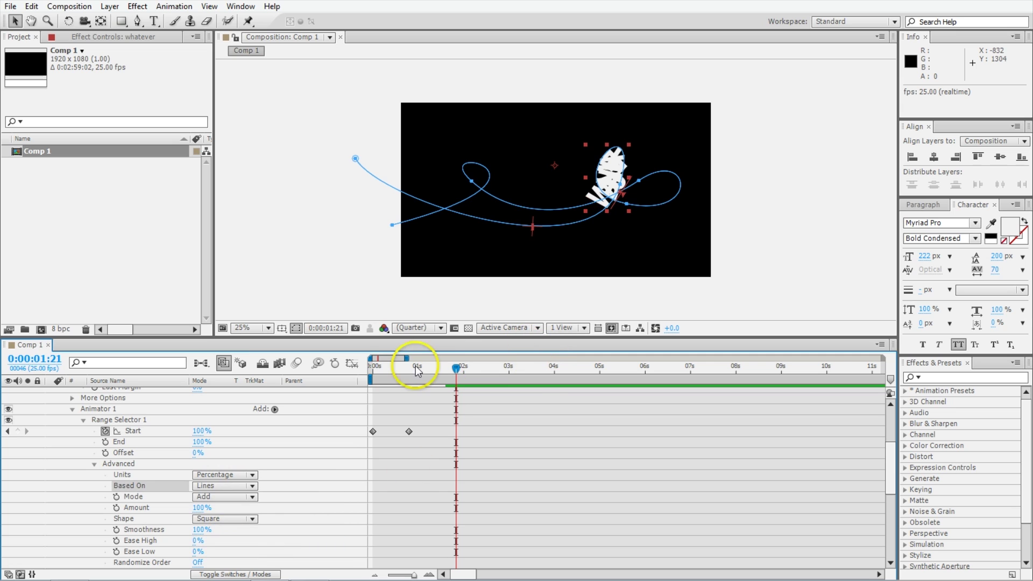
left_click_drag(378, 370, 362, 369)
key("space")
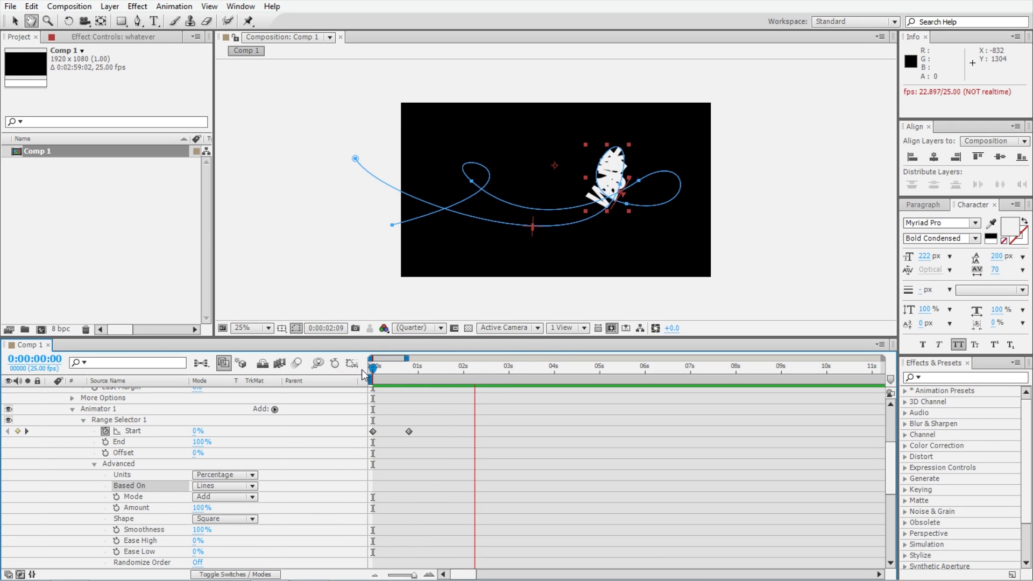
key("space")
Set Ease Low to 100% in the range selectors of both animators and preview the animation
scroll(257, 486, "down", 2)
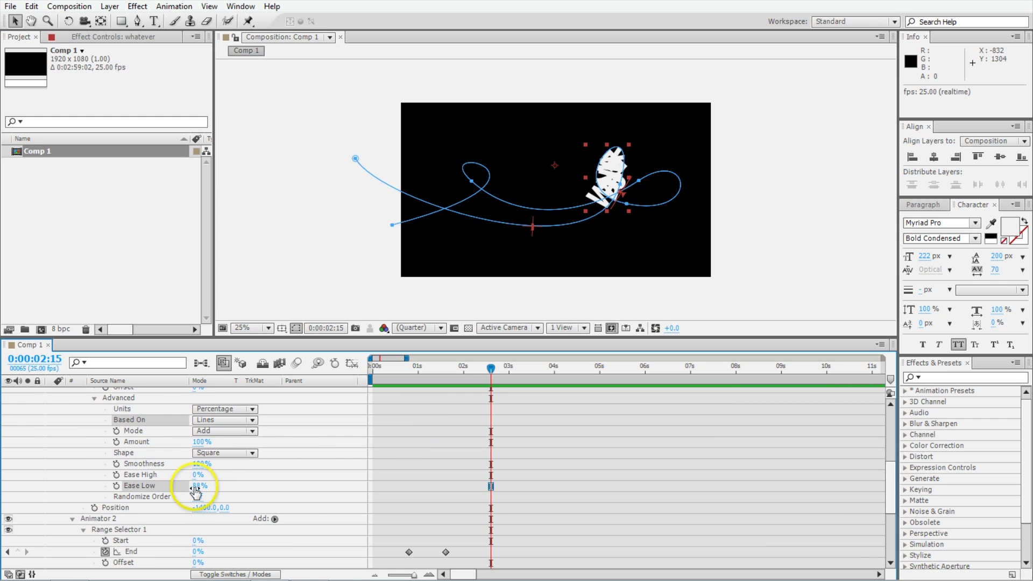
left_click_drag(199, 486, 301, 495)
scroll(300, 495, "down", 1)
scroll(301, 495, "down", 3)
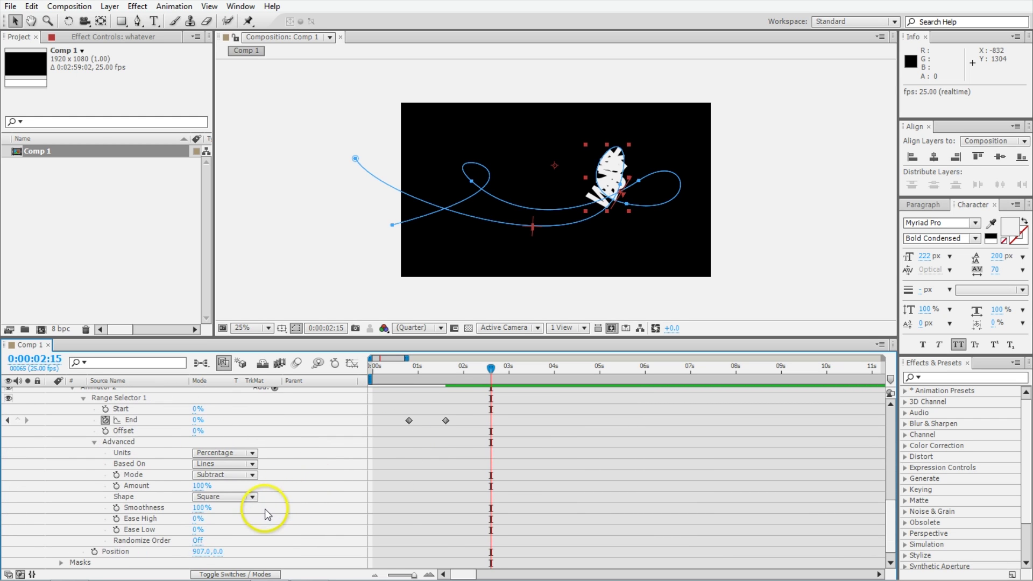
left_click_drag(194, 535, 335, 531)
left_click(457, 408)
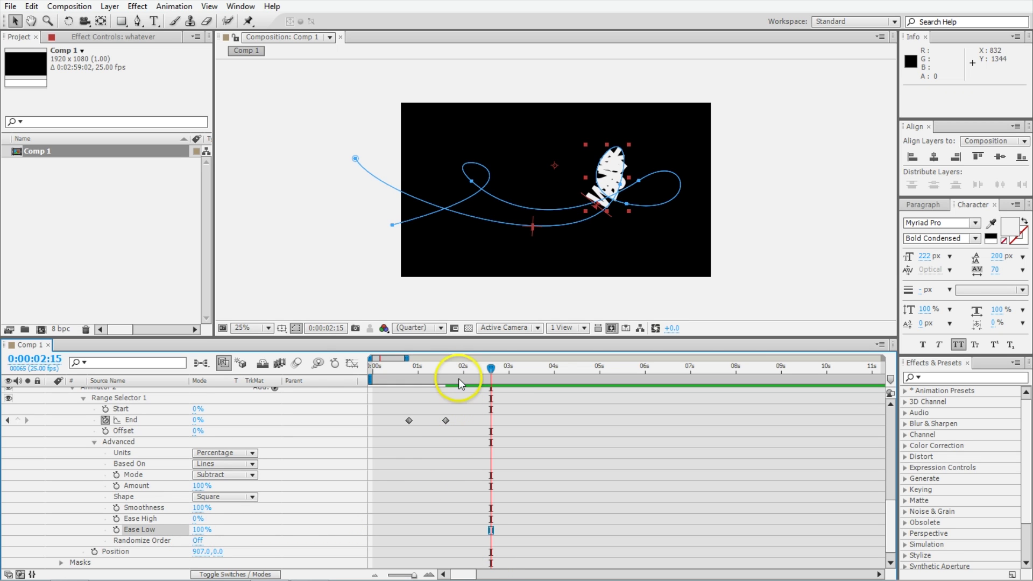
left_click(429, 373)
key("space")
key("space")
left_click(370, 372)
key("space")
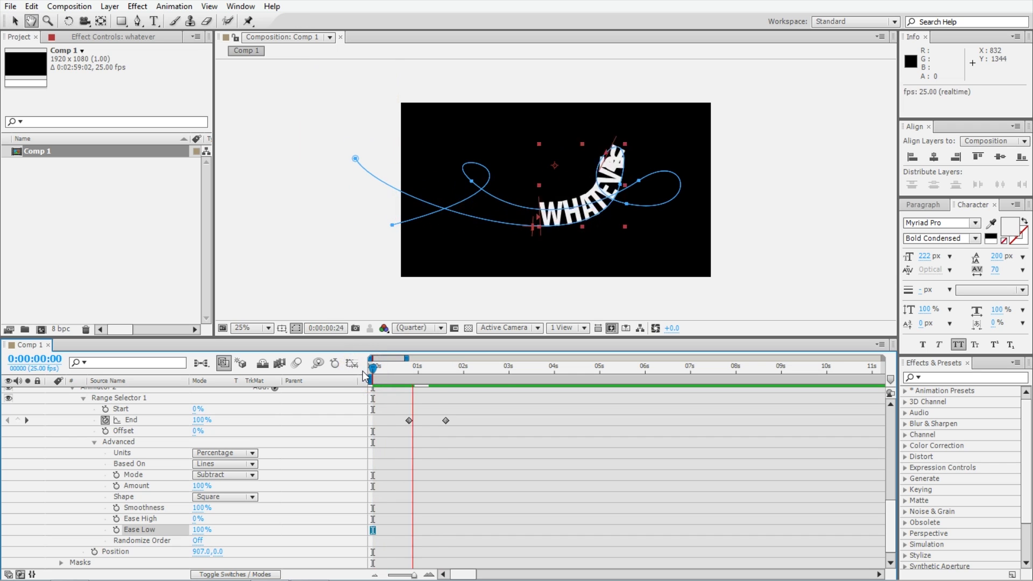
left_click(376, 373)
Add a Scale property to the whatever layer's Animator 2 and set it to 0%
scroll(281, 441, "up", 3)
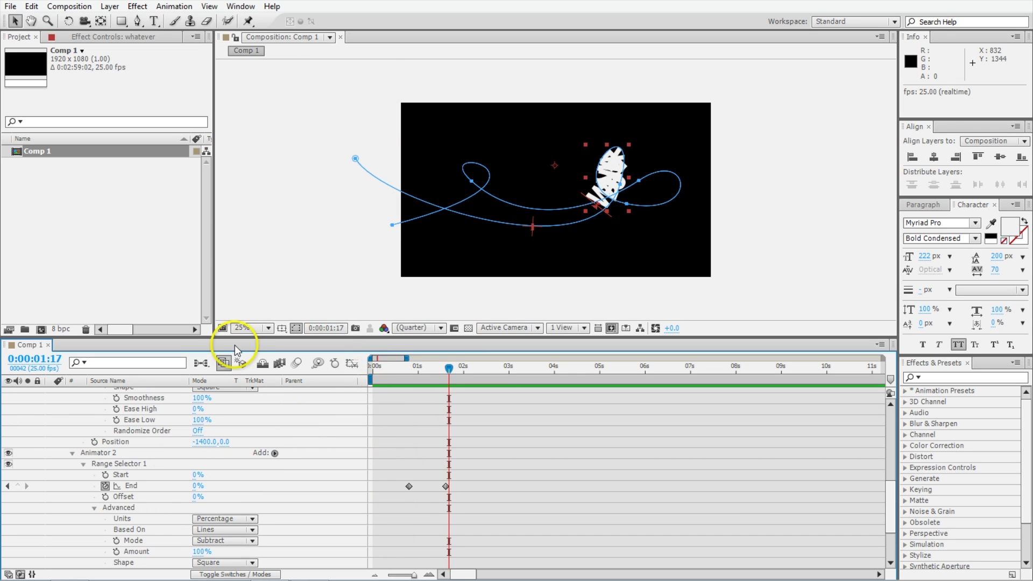
left_click_drag(241, 340, 249, 174)
left_click(127, 377)
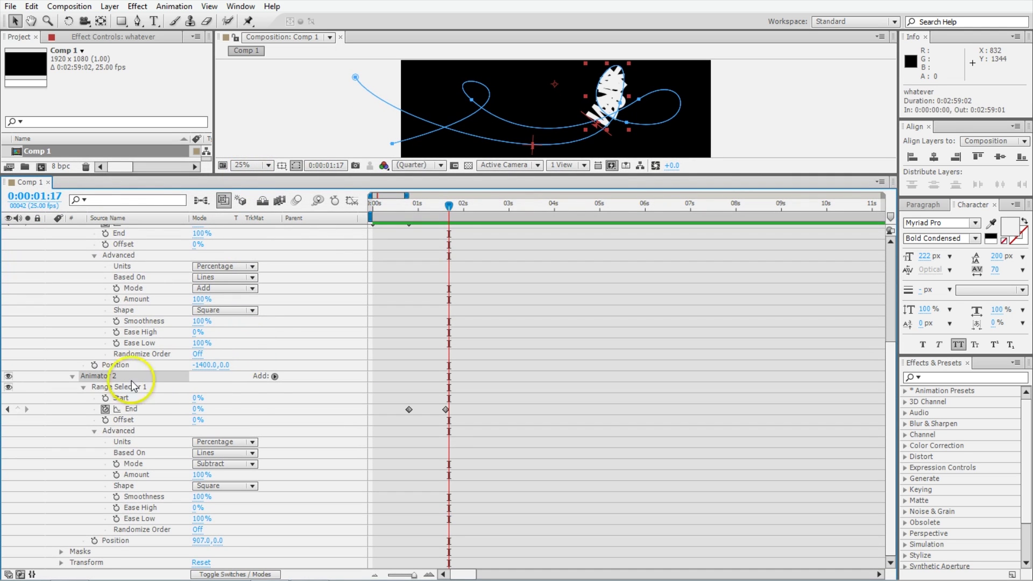
left_click(273, 377)
mouse_move(297, 382)
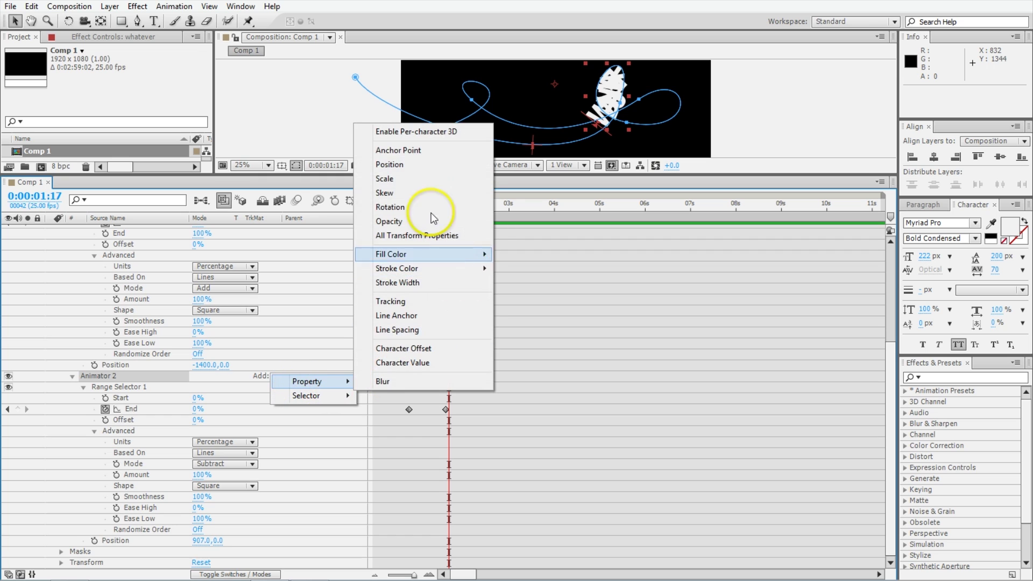
left_click(407, 183)
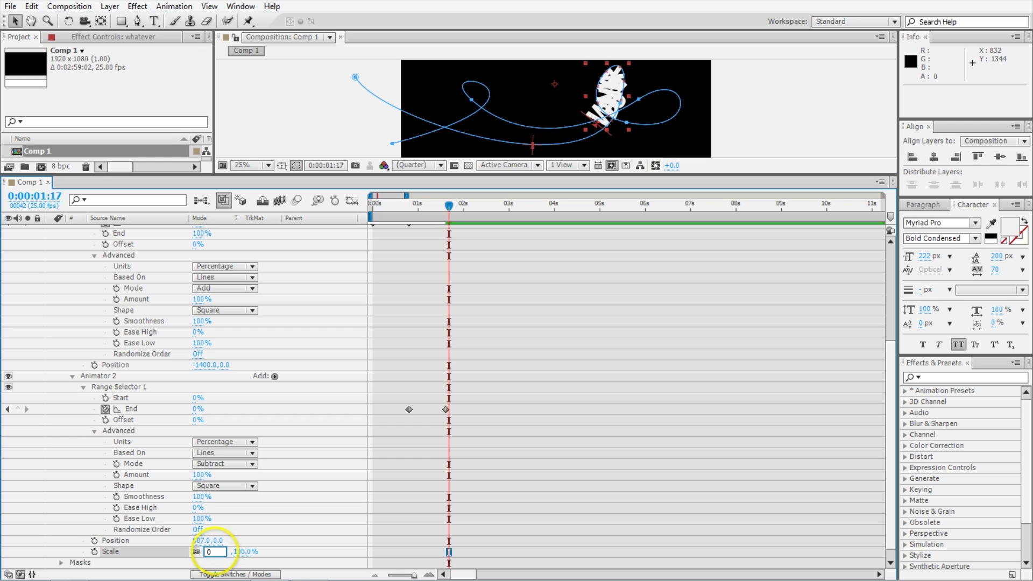
type("0")
key("Return")
Scrub through the shrinking exit of the text and preview the animation from the start
left_click(409, 211)
key("space")
left_click_drag(419, 215, 473, 216)
scroll(430, 324, "up", 5)
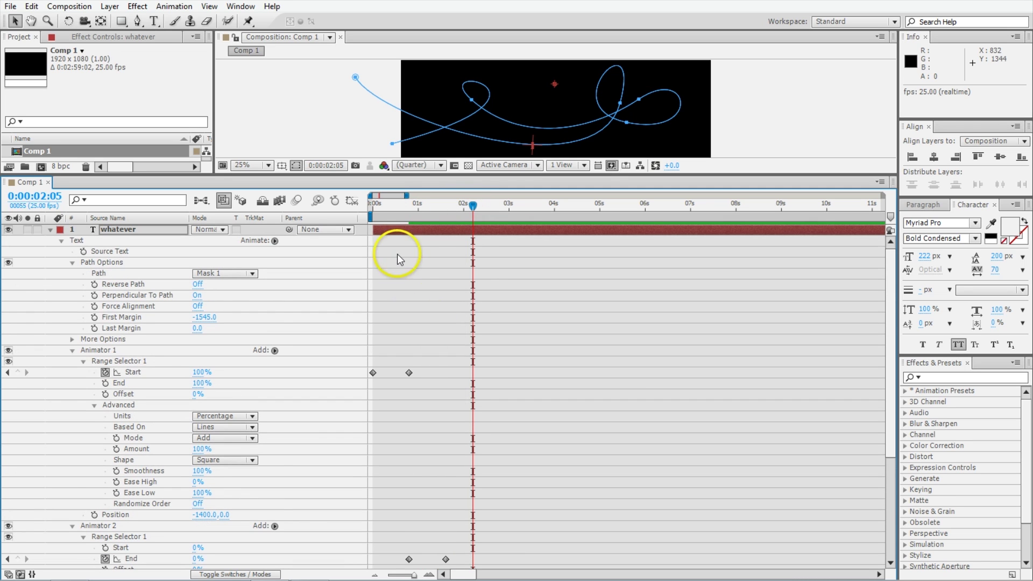
left_click_drag(385, 209, 366, 216)
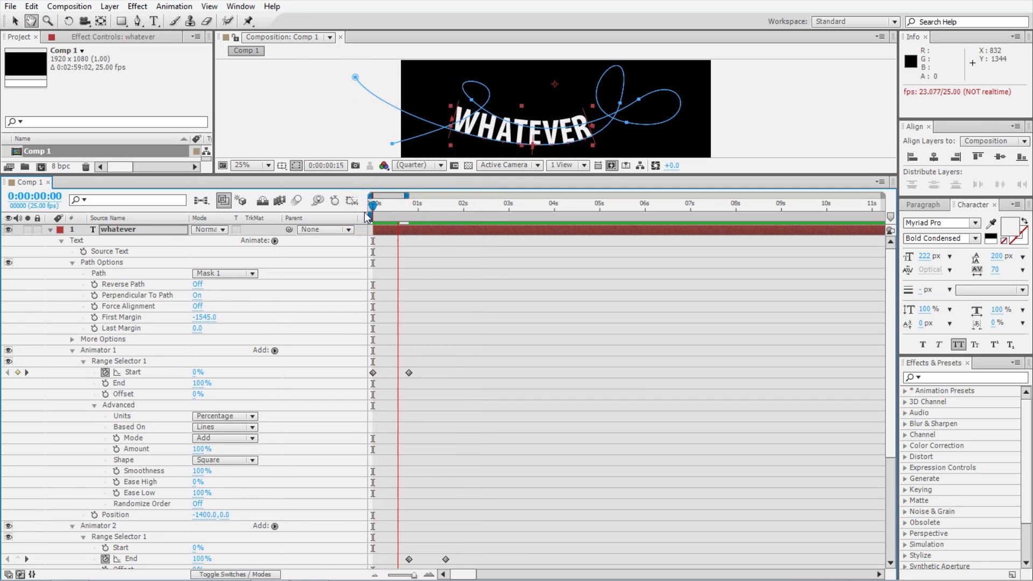
key("space")
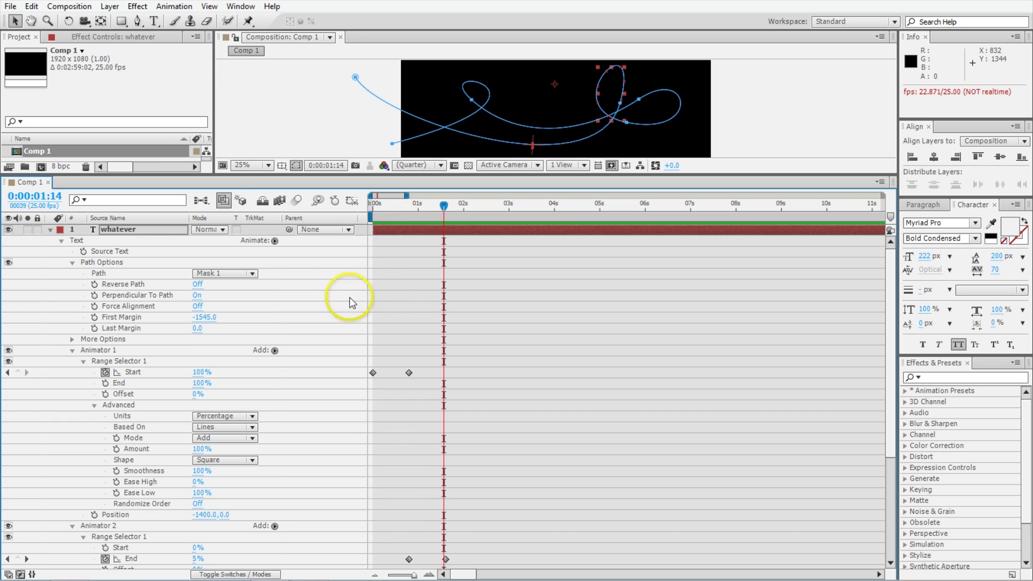
Duplicate the whatever text layer and give the copy the text and layer name Words
left_click(49, 230)
left_click(93, 274)
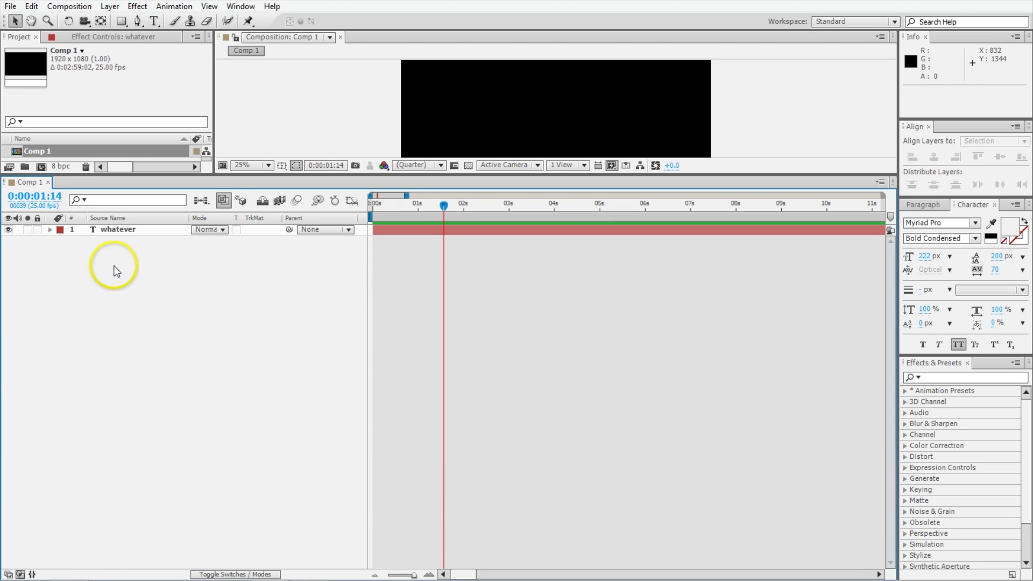
scroll(480, 95, "down", 1)
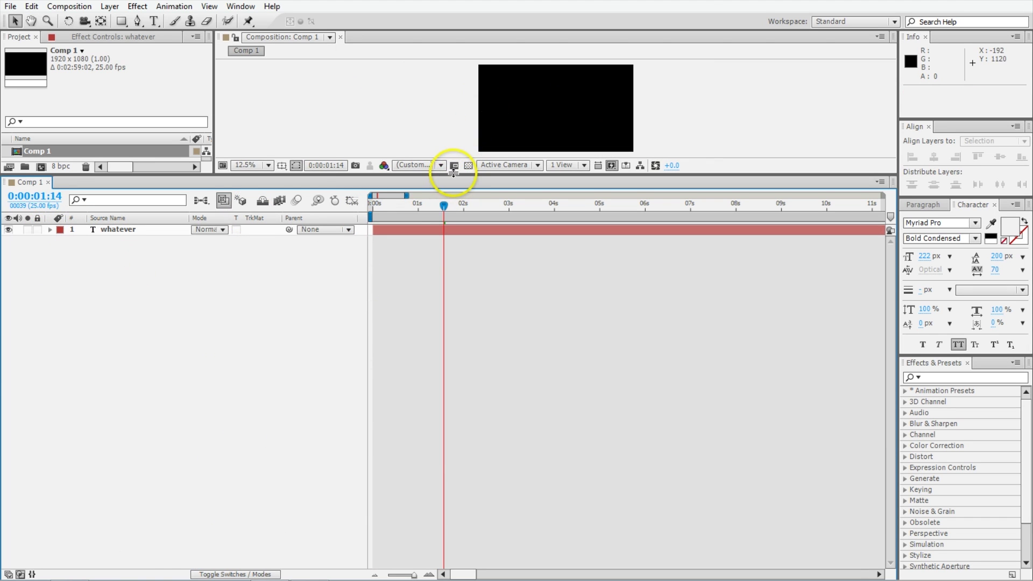
left_click_drag(452, 180, 450, 310)
left_click(147, 361)
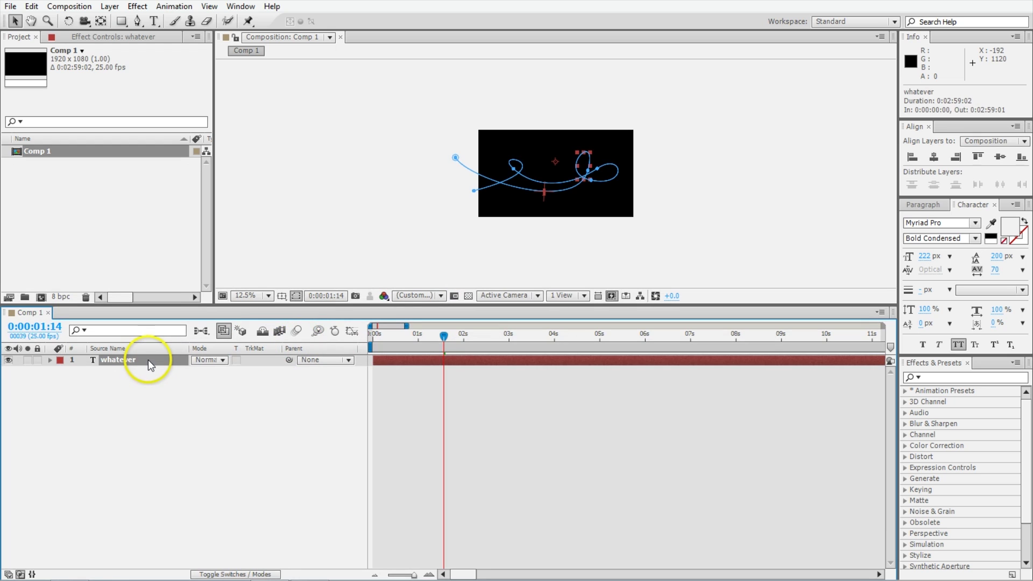
key("ctrl+d")
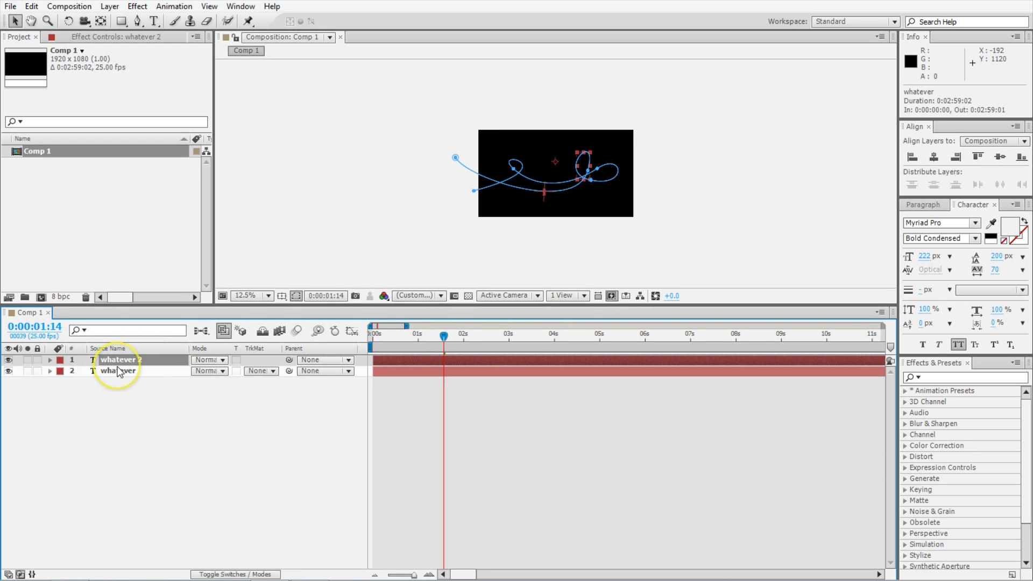
key("Return")
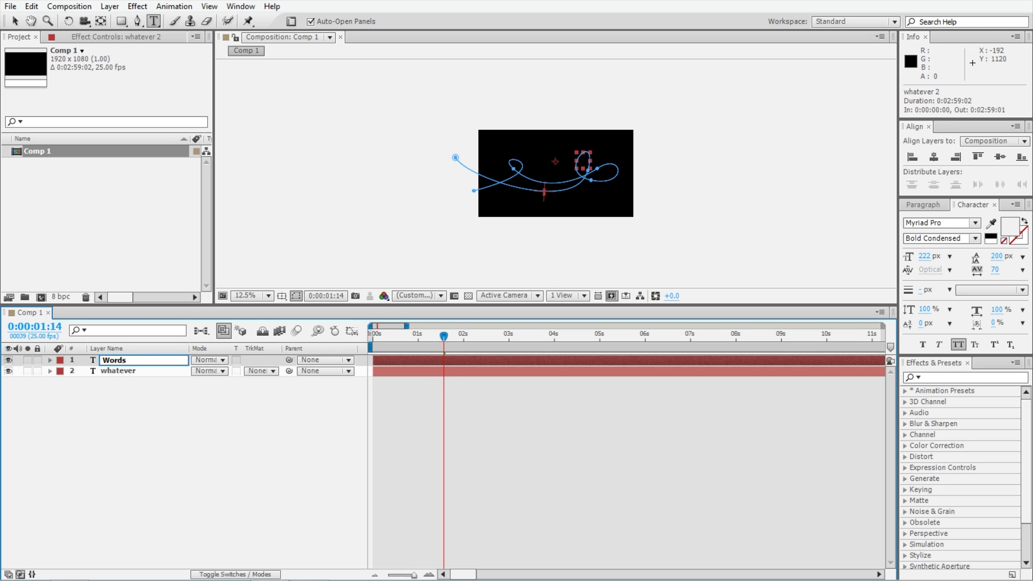
key("Return")
Go to 0:00:00:18 and reveal the modified properties of the Words layer
left_click(399, 338)
left_click_drag(399, 339, 406, 347)
left_click(409, 395)
scroll(539, 188, "up", 1)
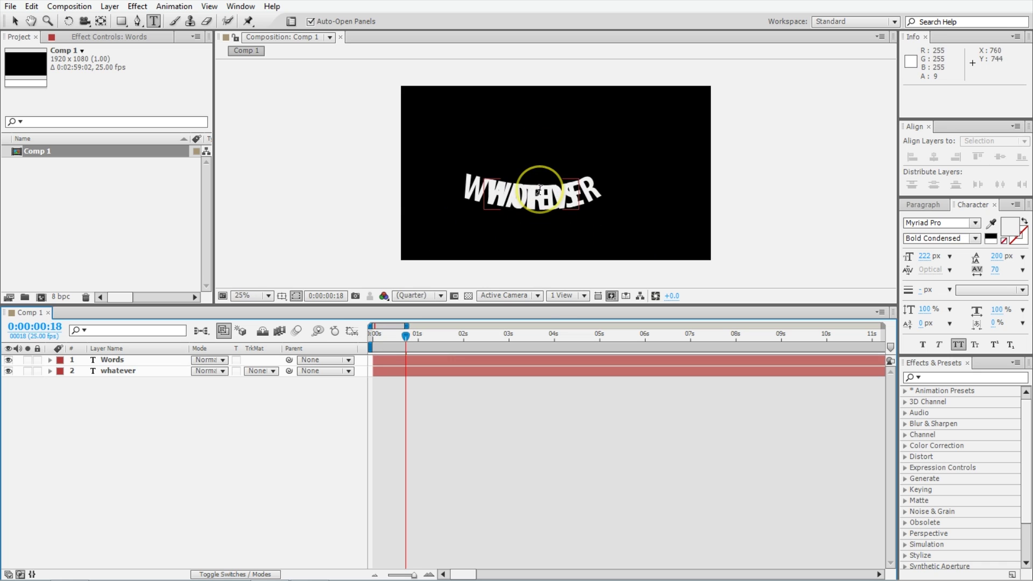
left_click(109, 360)
key("v")
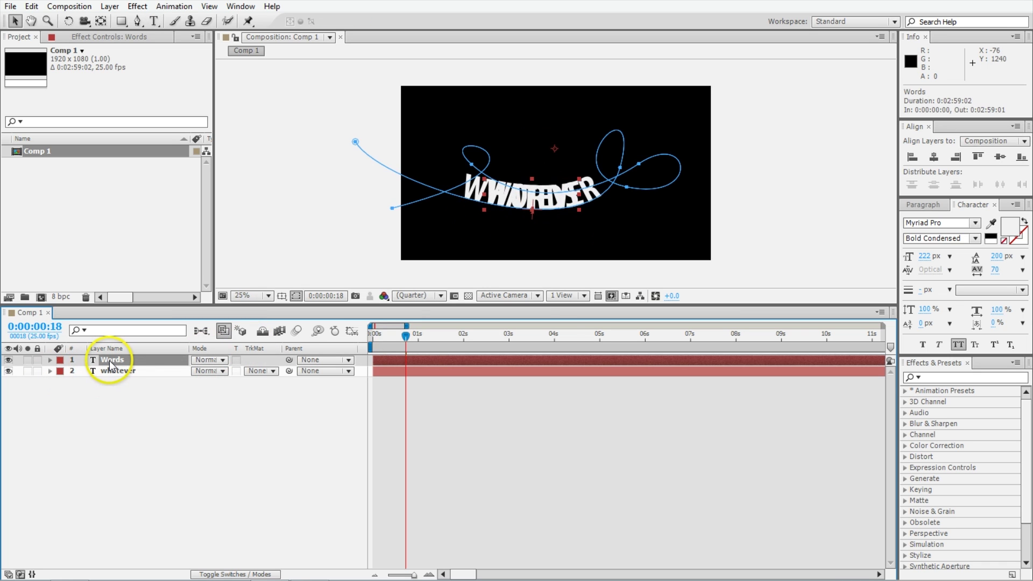
key("u")
key("u")
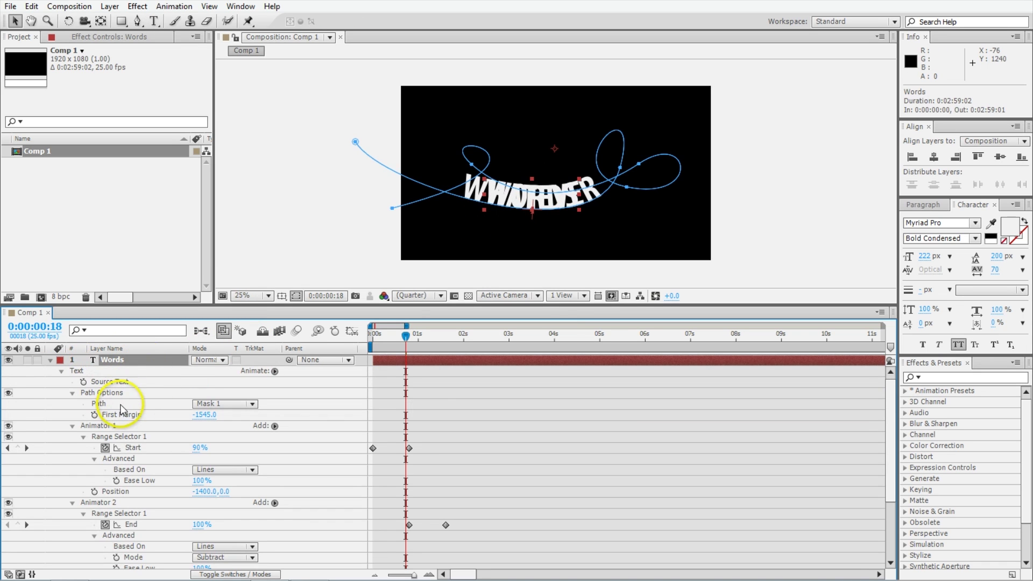
Try First Margin values up to 1203 on the Words layer and turn on Reverse Path in its Path Options
left_click_drag(204, 417, 331, 380)
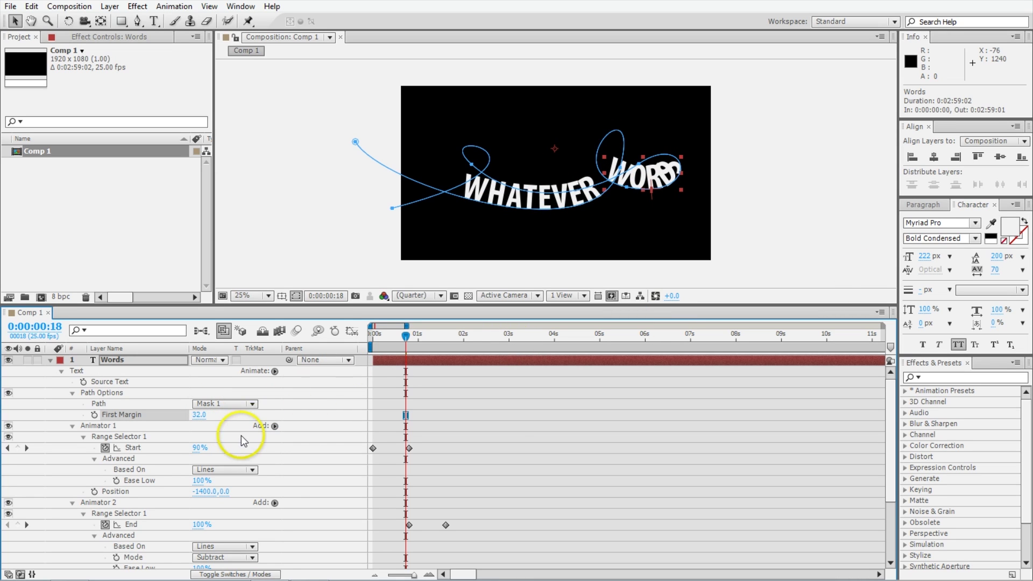
left_click_drag(214, 426, 812, 298)
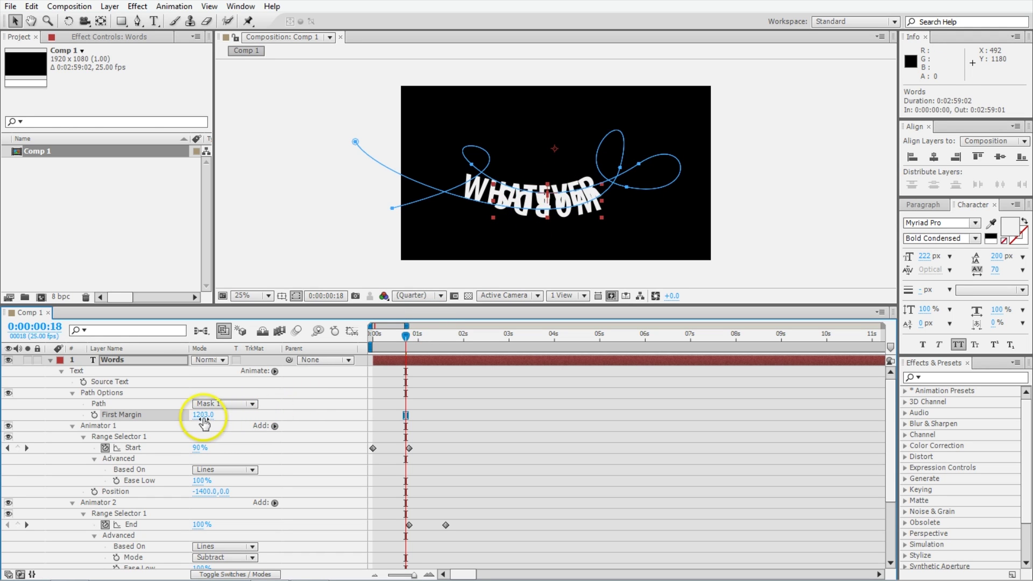
left_click(72, 394)
left_click(72, 393)
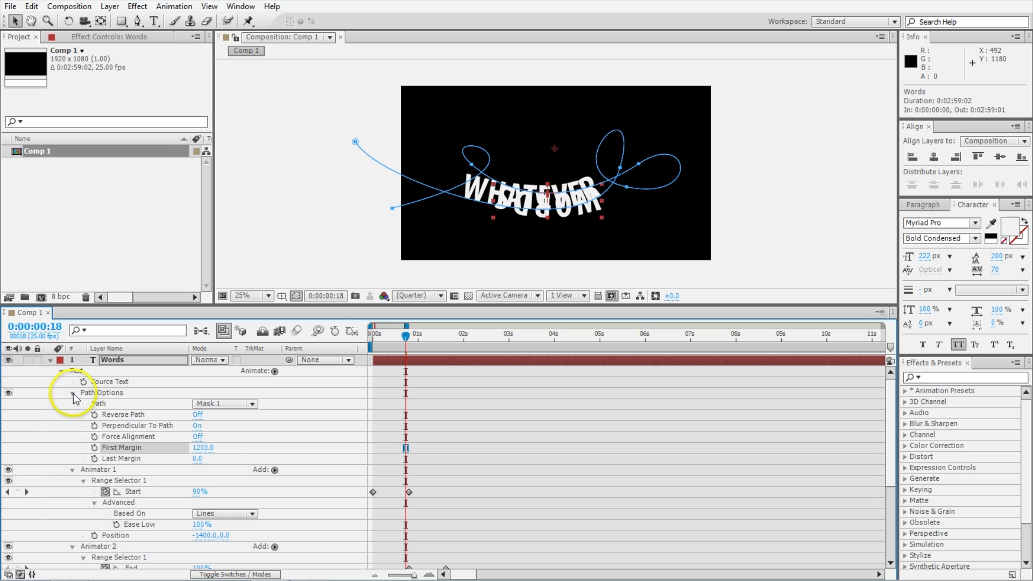
left_click(197, 415)
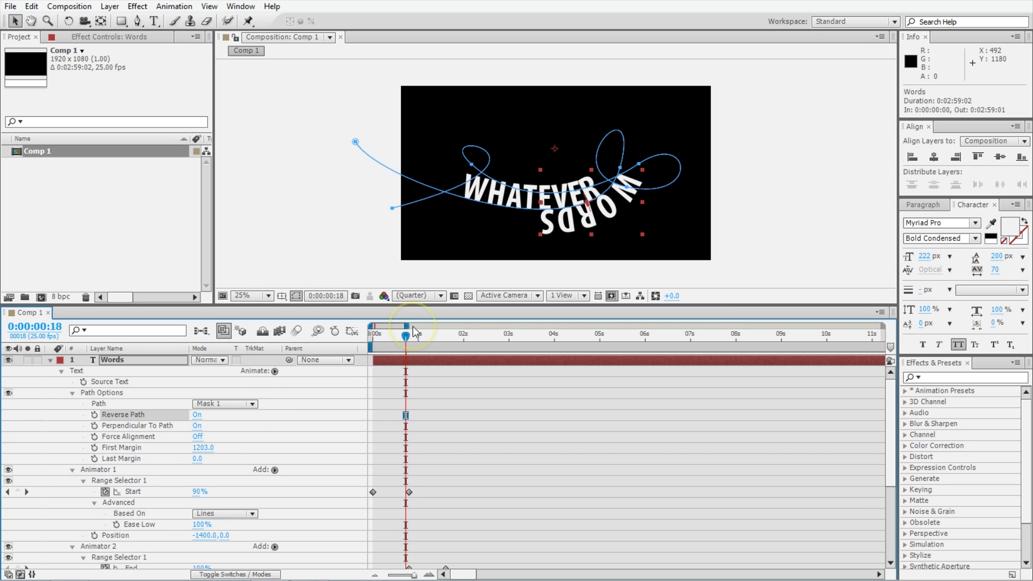
Reset the Words layer's First Margin to 0 and adjust it to -1257 so the word sits above WHATEVER
left_click_drag(199, 447, 199, 451)
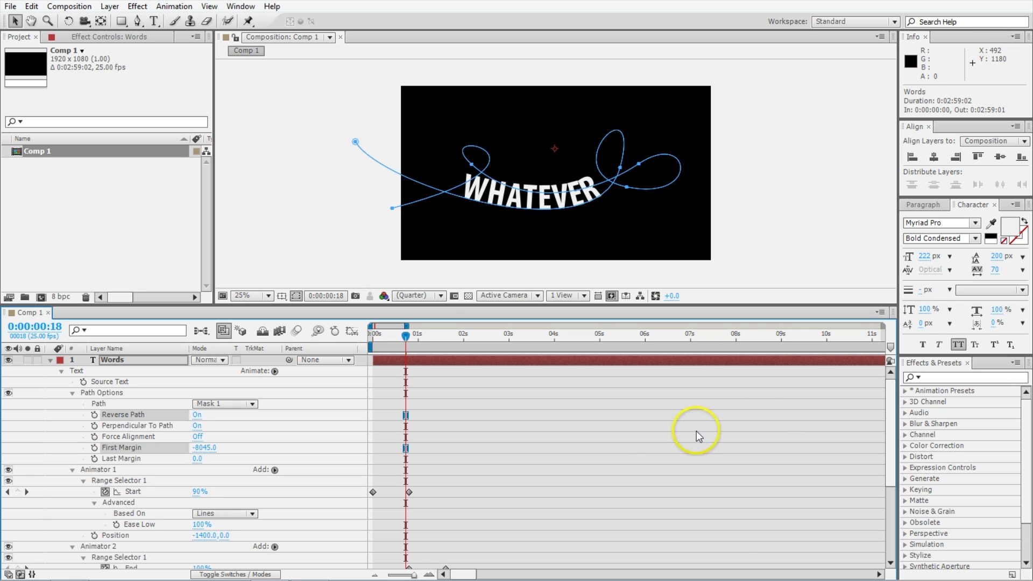
left_click(203, 448)
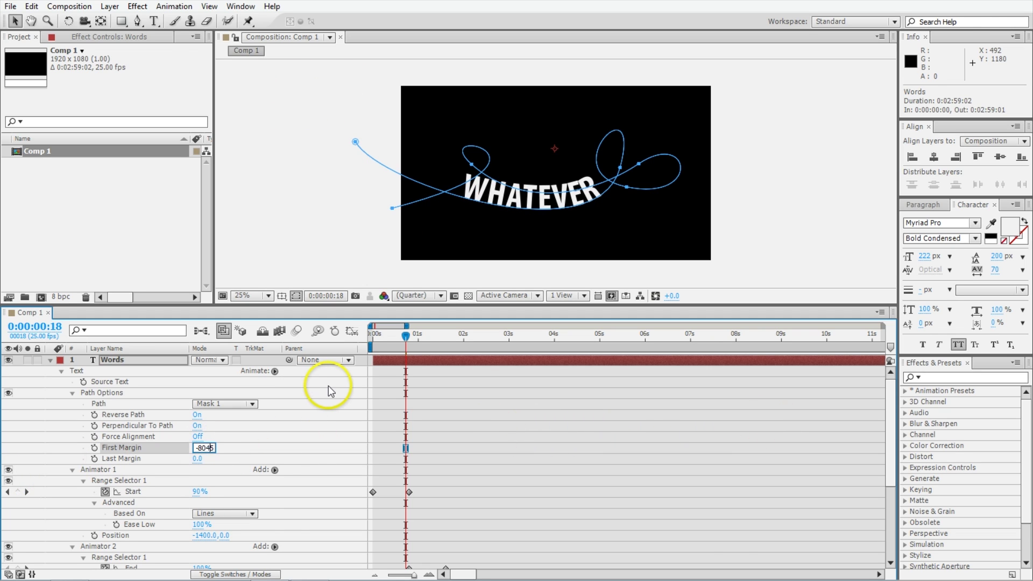
type("0")
key("Return")
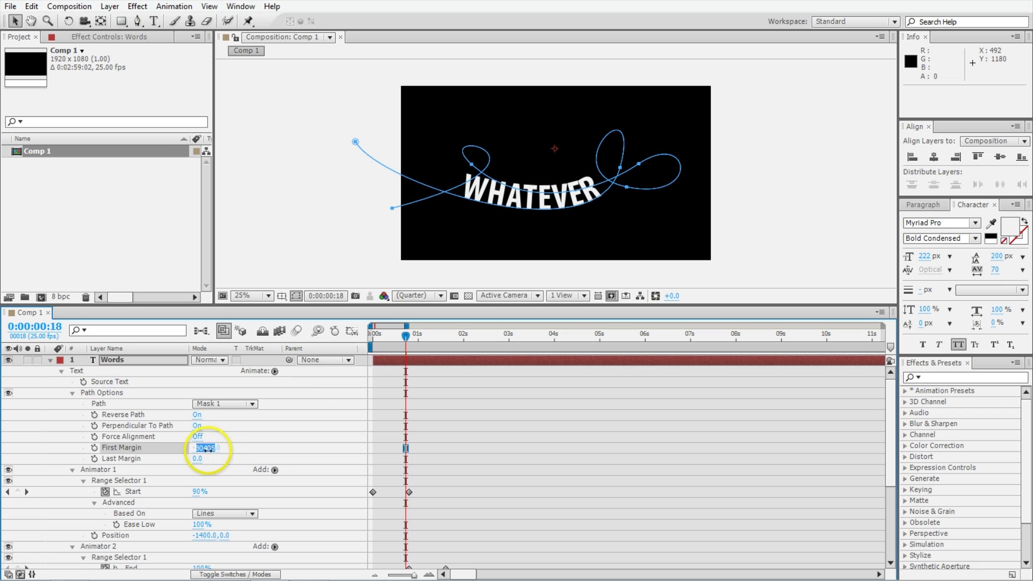
type("0")
key("Return")
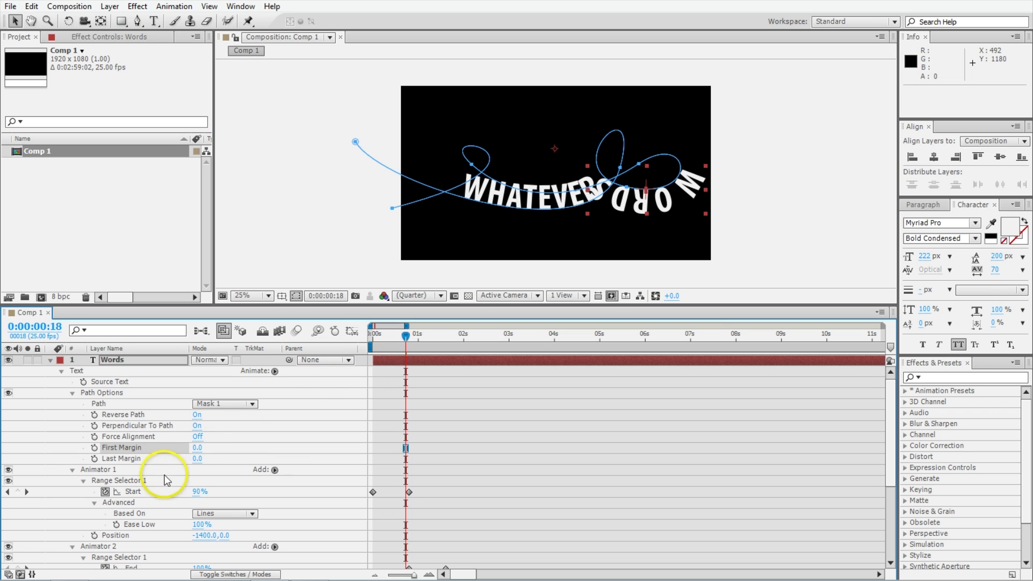
mouse_move(197, 448)
left_mouse_down()
mouse_move(208, 451)
mouse_move(81, 482)
mouse_move(210, 453)
mouse_move(152, 437)
mouse_move(215, 449)
left_mouse_up()
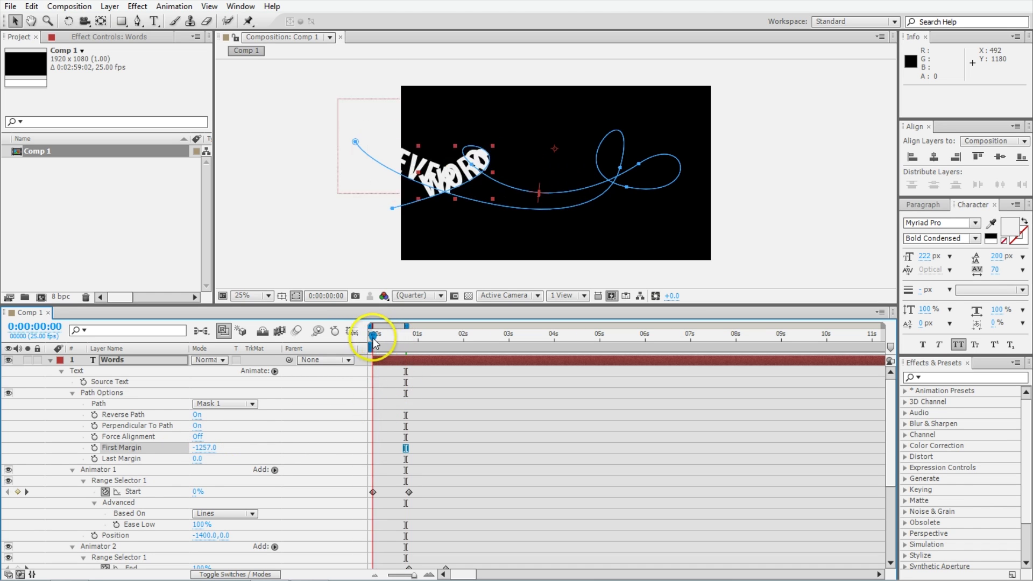
Scrub and preview the animation of both words from the start, stopping at 0:00:00:20
left_click_drag(373, 338, 413, 340)
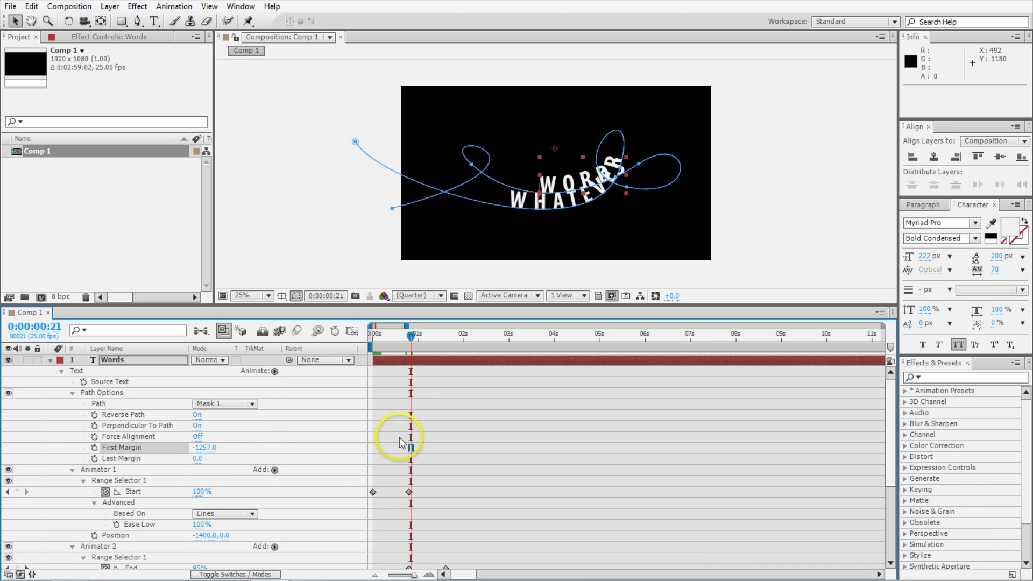
scroll(141, 483, "down", 3)
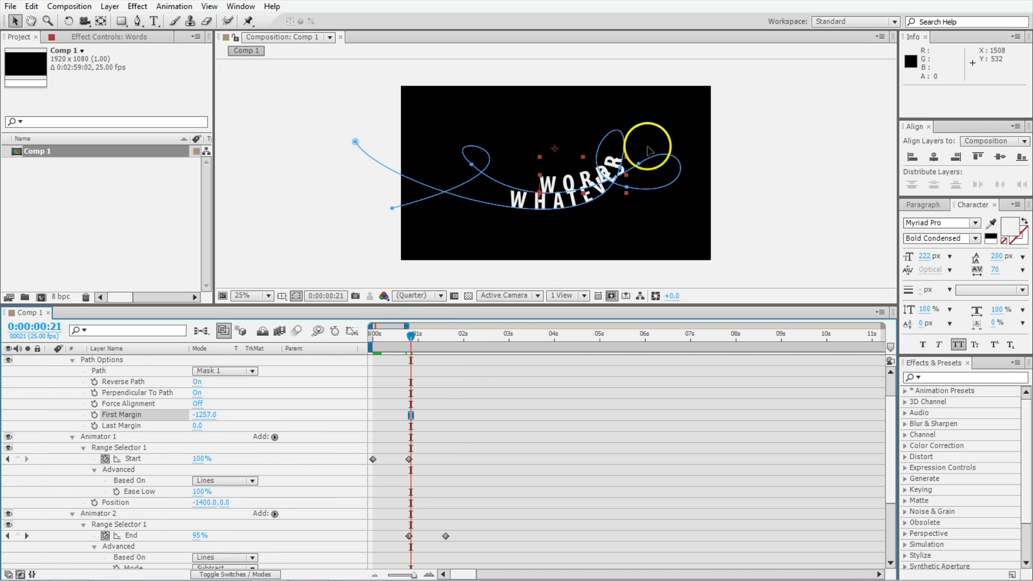
left_click(367, 343)
key("space")
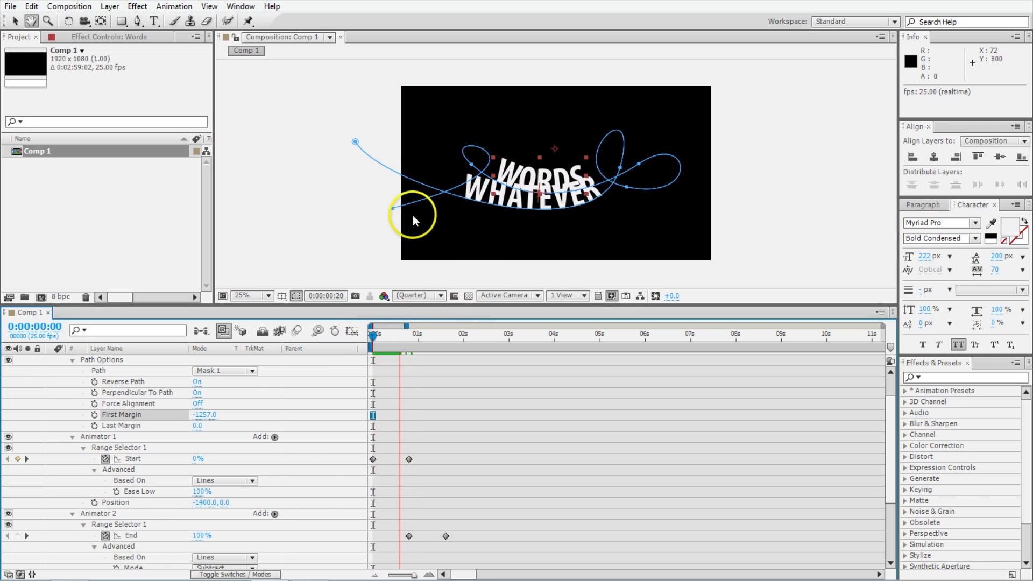
key("space")
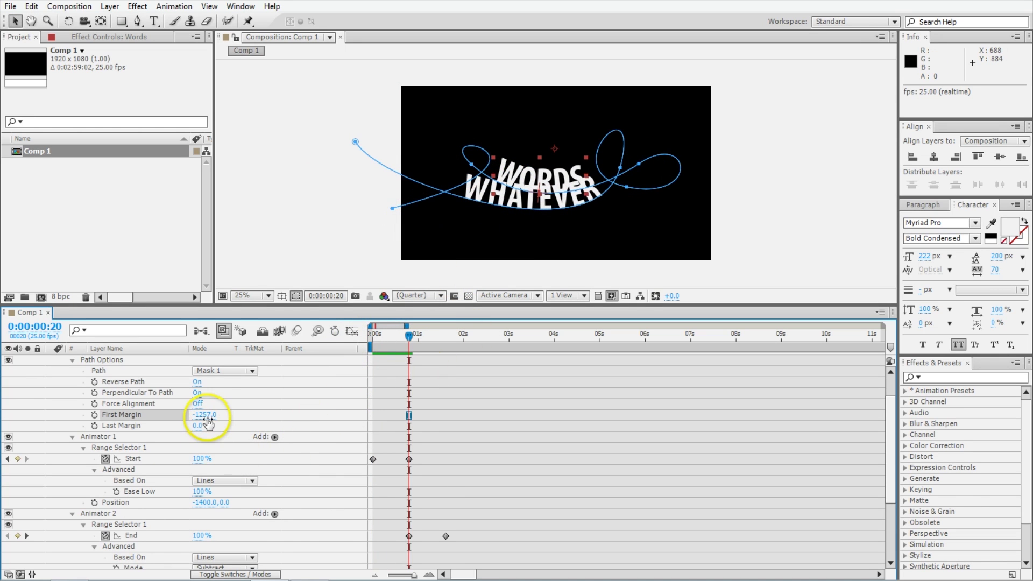
Set the Words layer's Animator 1 Position to 1000, 0 and preview how the word flies in
left_click(203, 504)
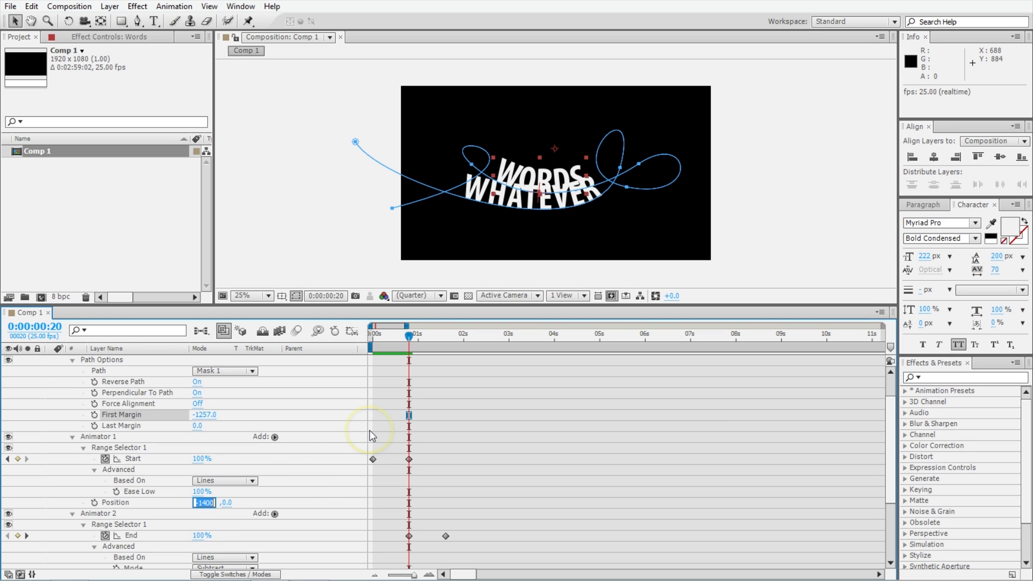
type("100")
key("Return")
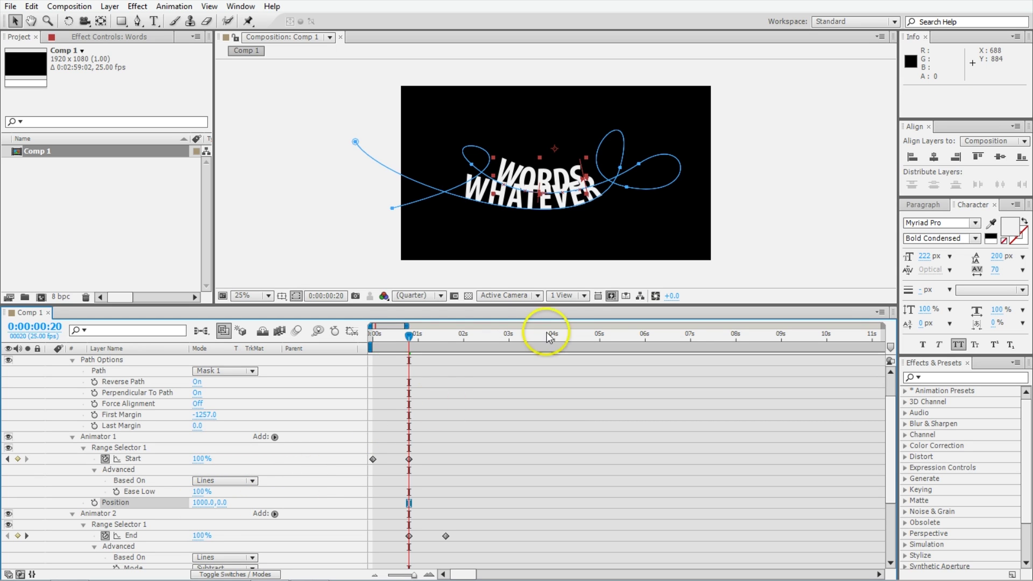
key("Home")
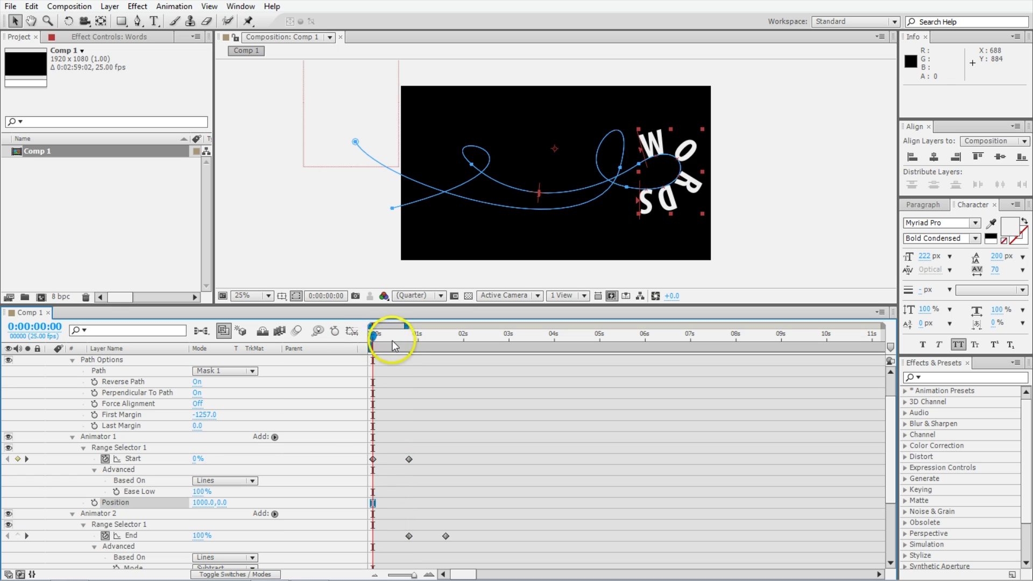
key("space")
key("space")
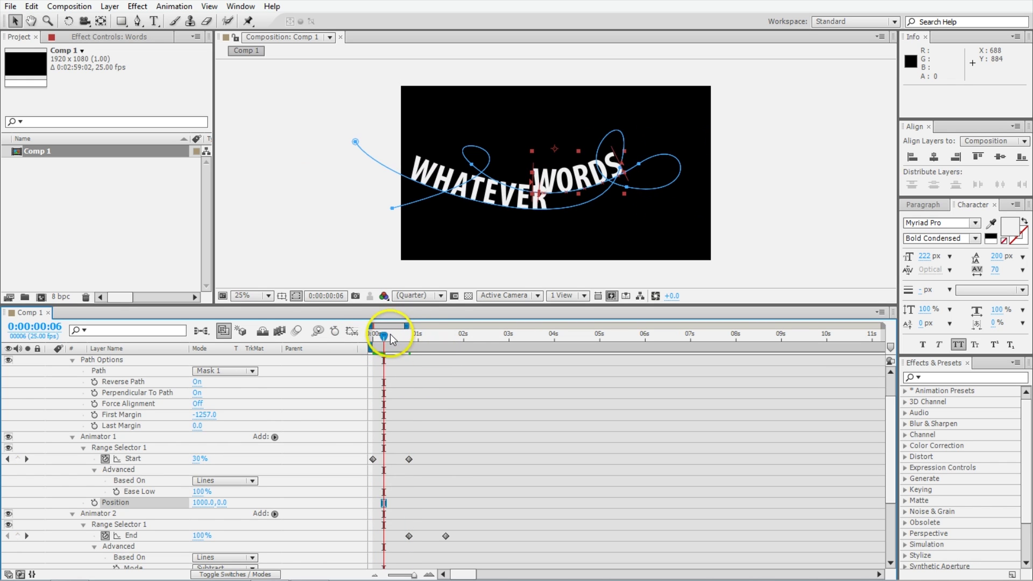
left_click_drag(387, 336, 405, 343)
left_click(407, 347)
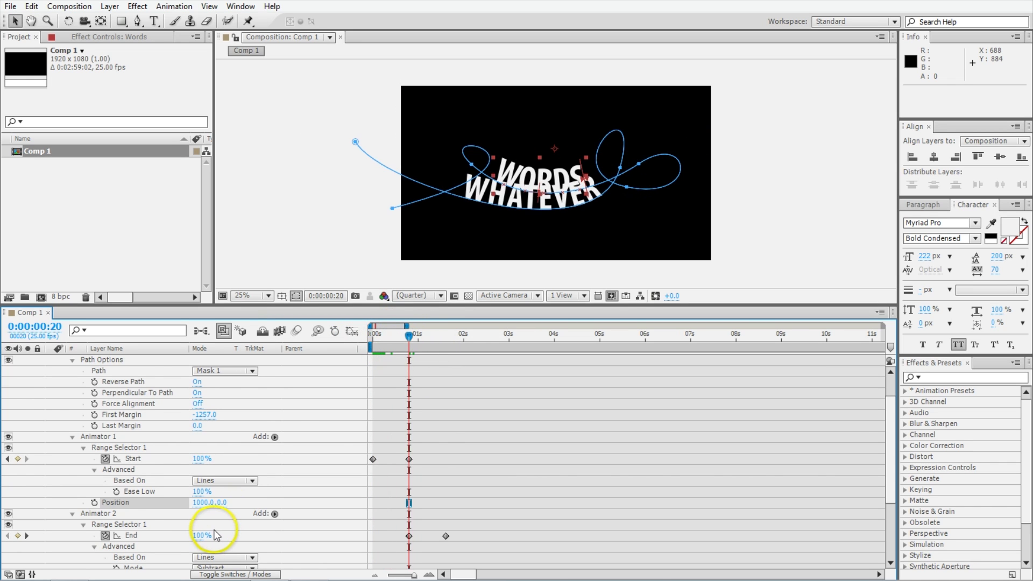
Set the Words layer's Animator 2 Position to -1000, 0
scroll(215, 536, "down", 3)
left_click(202, 486)
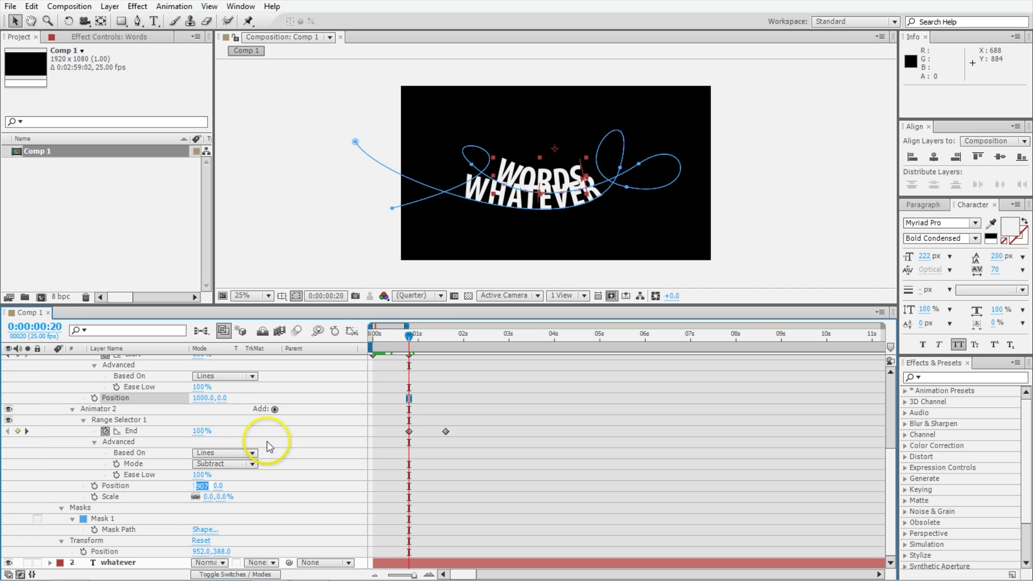
type("-1000")
key("Return")
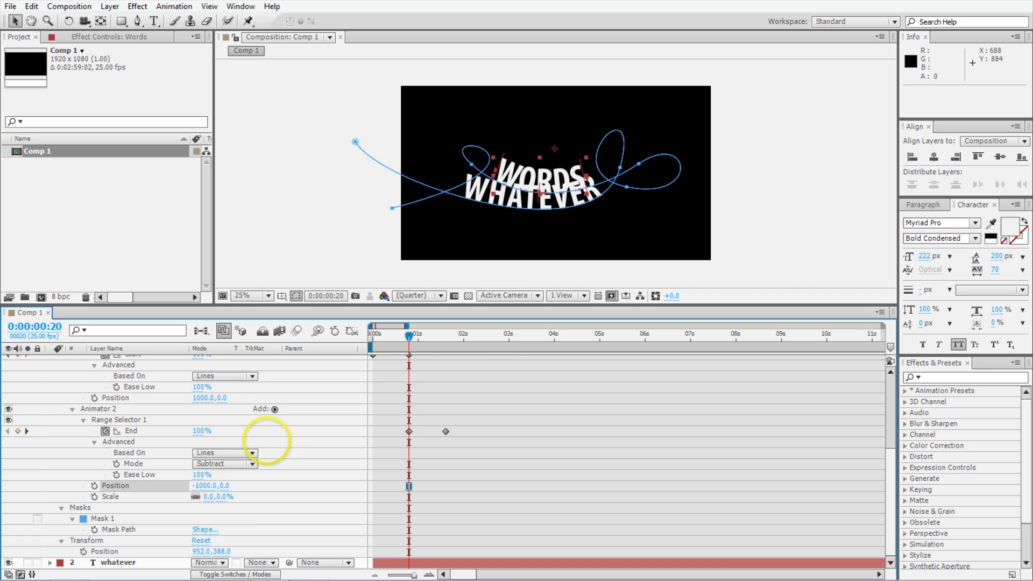
Preview how the Words layer flies out, add a Scale property to its Animator 1 and set it to 0%
key("space")
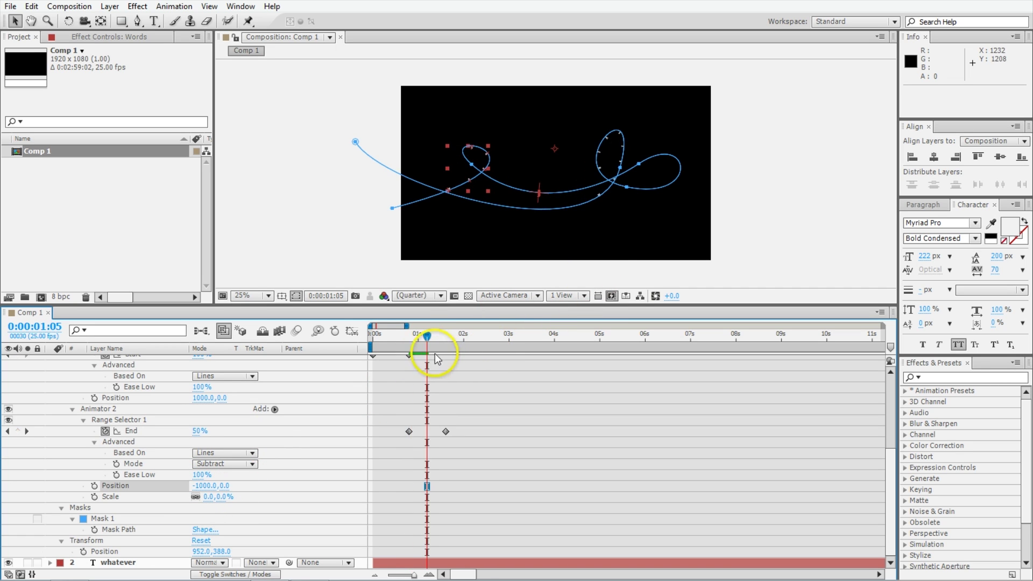
left_click_drag(429, 352, 409, 344)
scroll(416, 376, "up", 2)
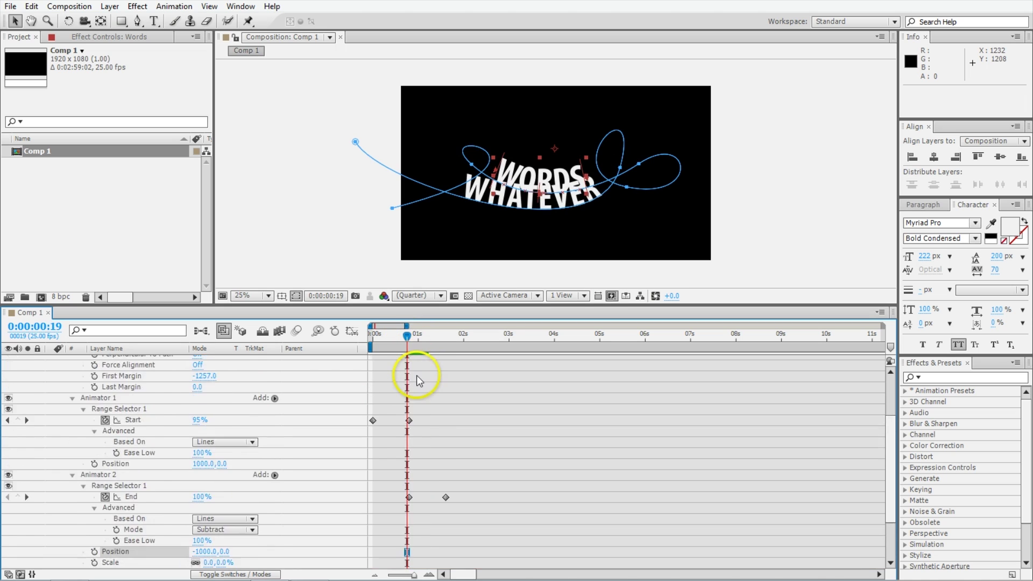
scroll(417, 376, "up", 2)
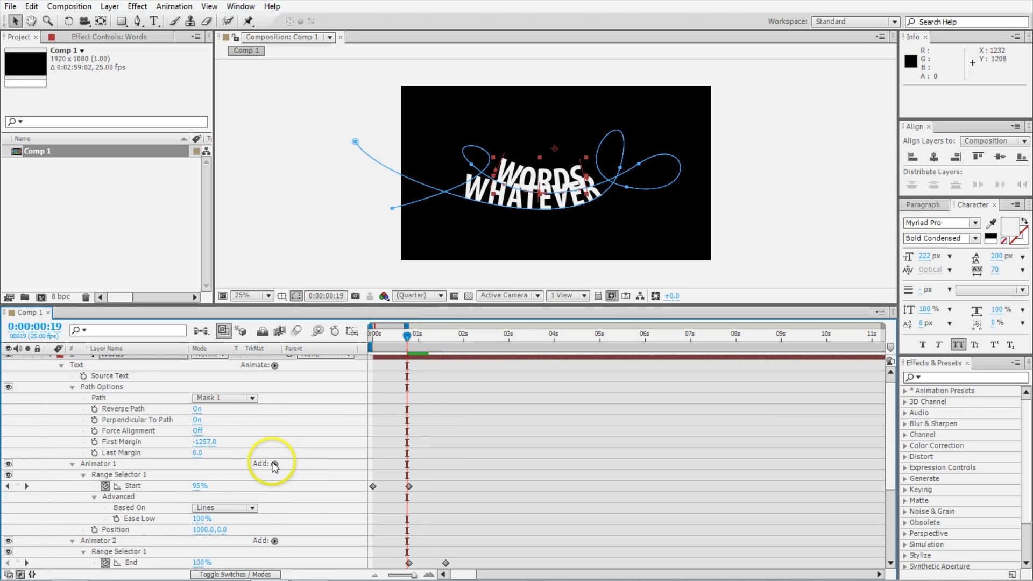
left_click(274, 465)
mouse_move(301, 469)
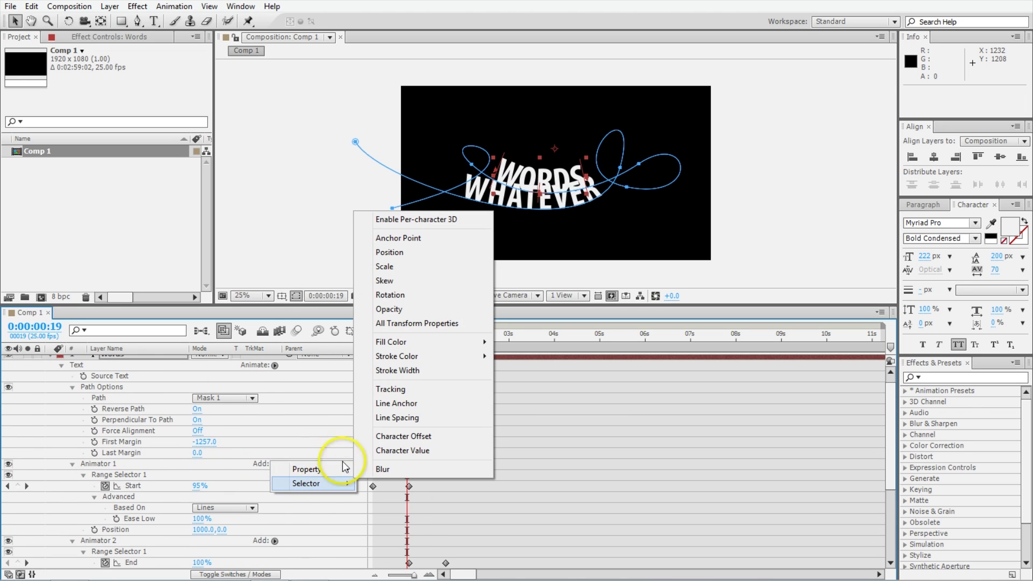
left_click(390, 267)
left_click(214, 541)
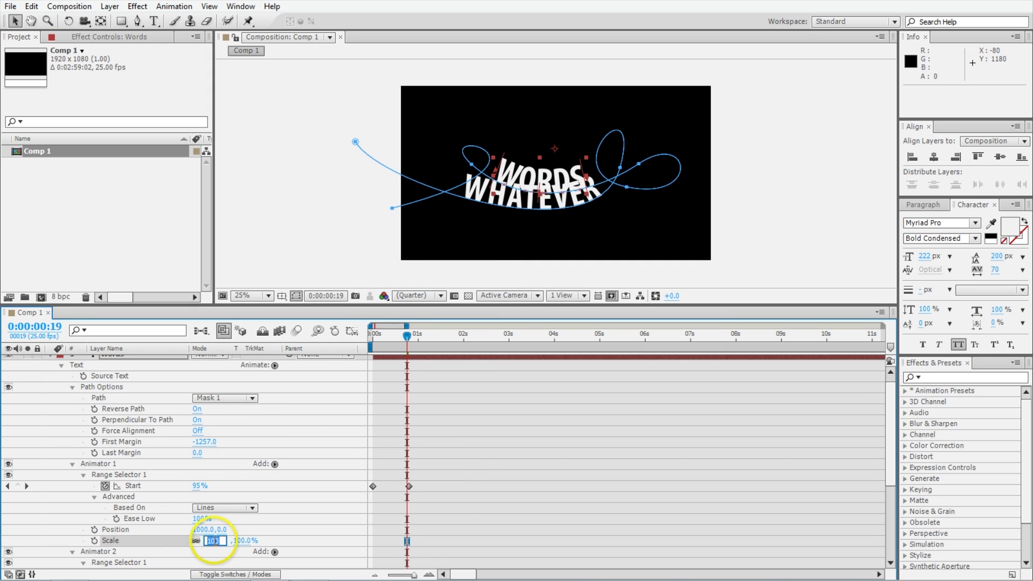
Preview the animation of both words from the start and return the playhead to 0:00:00:20
left_click(367, 336)
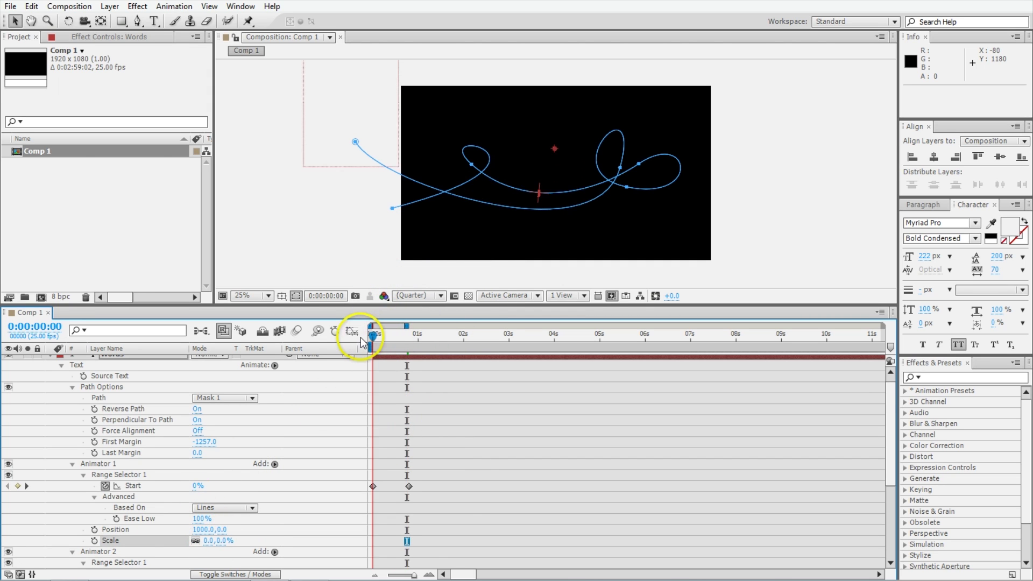
key("KP_0")
left_click_drag(426, 336, 410, 341)
Collapse the layers' properties and reveal only the keyframed ones for both the Words and whatever layers
scroll(446, 424, "down", 1)
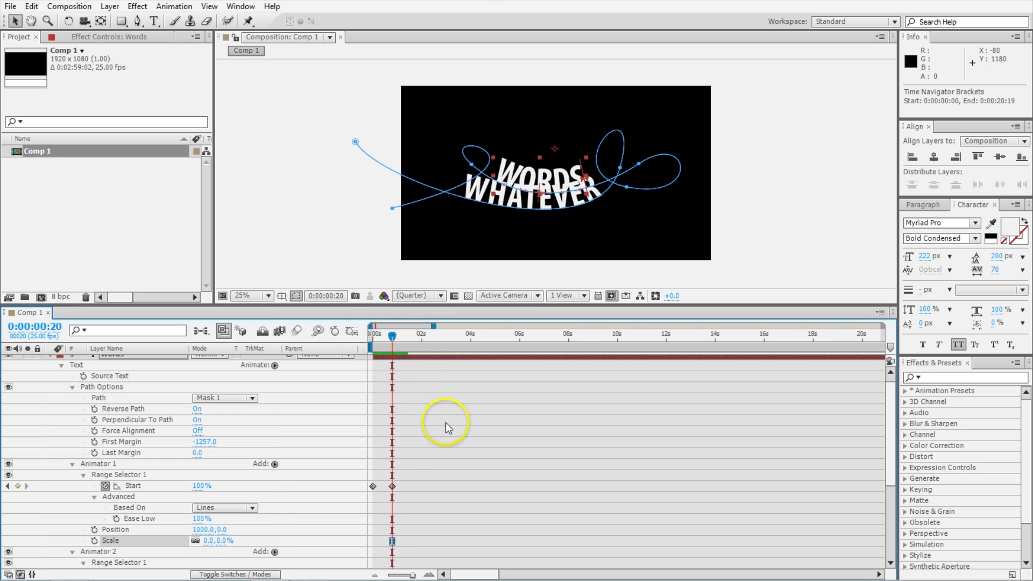
key("ctrl+grave")
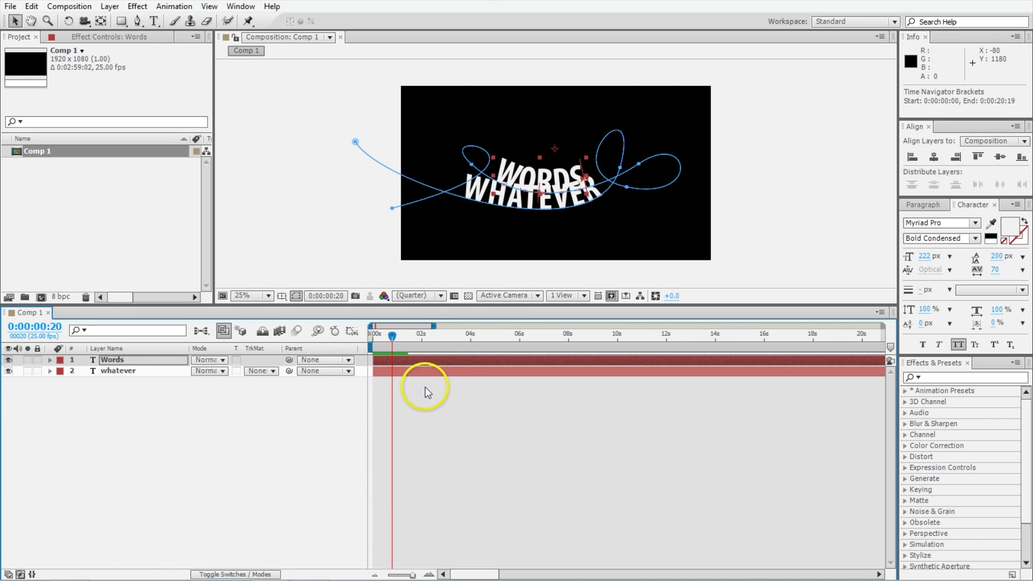
key("u")
left_click(416, 417)
key("u")
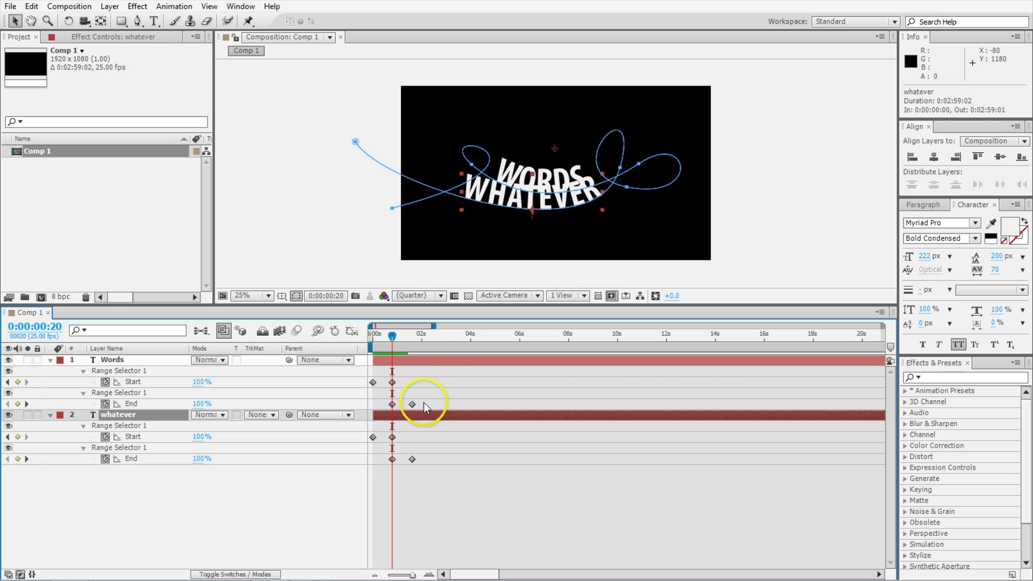
Shift the Words layer in time so it starts at 0:00:01:15, at the last keyframe of the whatever layer
left_click_drag(410, 339, 418, 341)
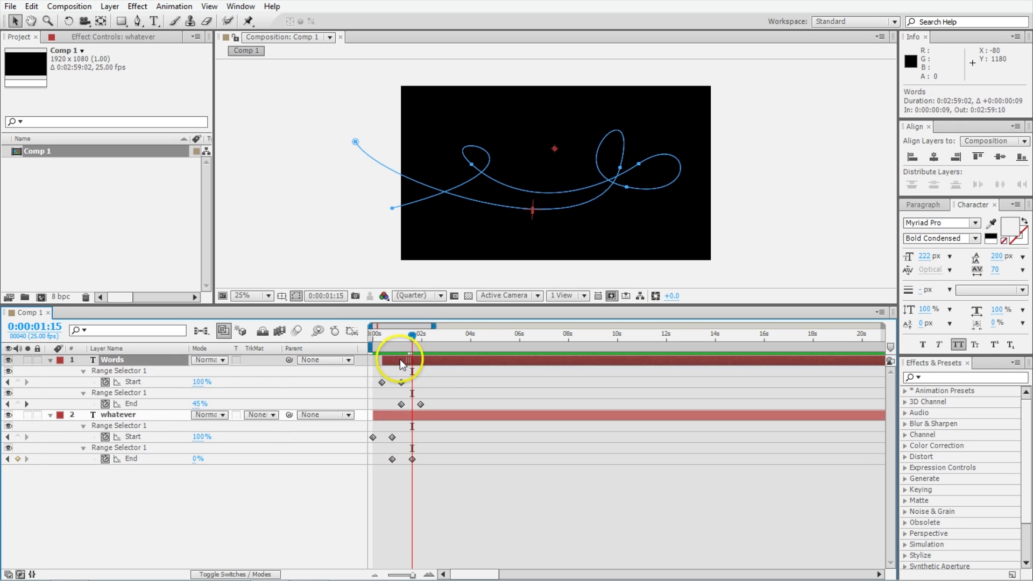
left_click(400, 360)
key("bracketleft")
Preview the sequence of the two words from the start and replay the second word flying out
left_click_drag(393, 339, 356, 340)
key("KP_0")
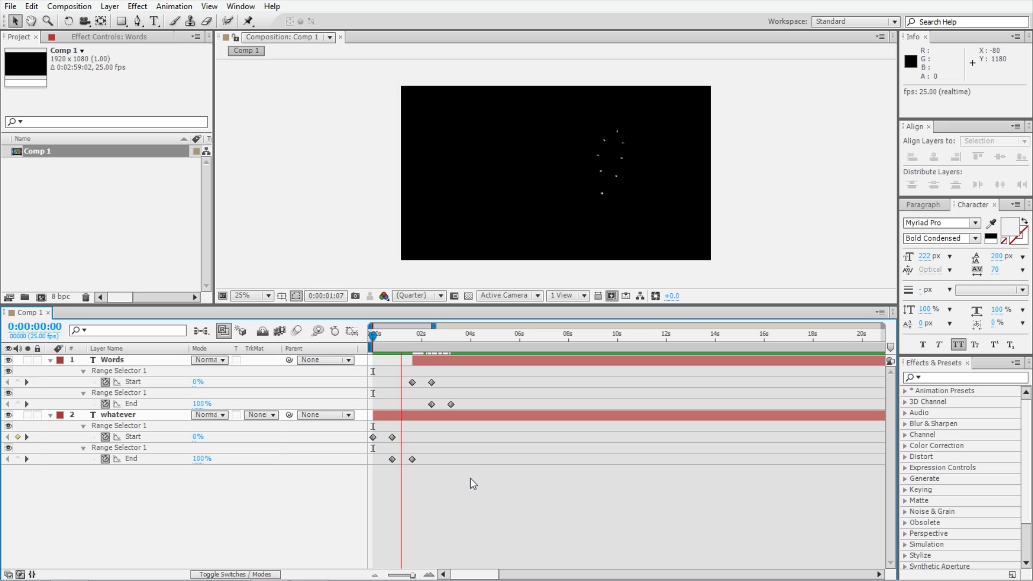
left_click(467, 485)
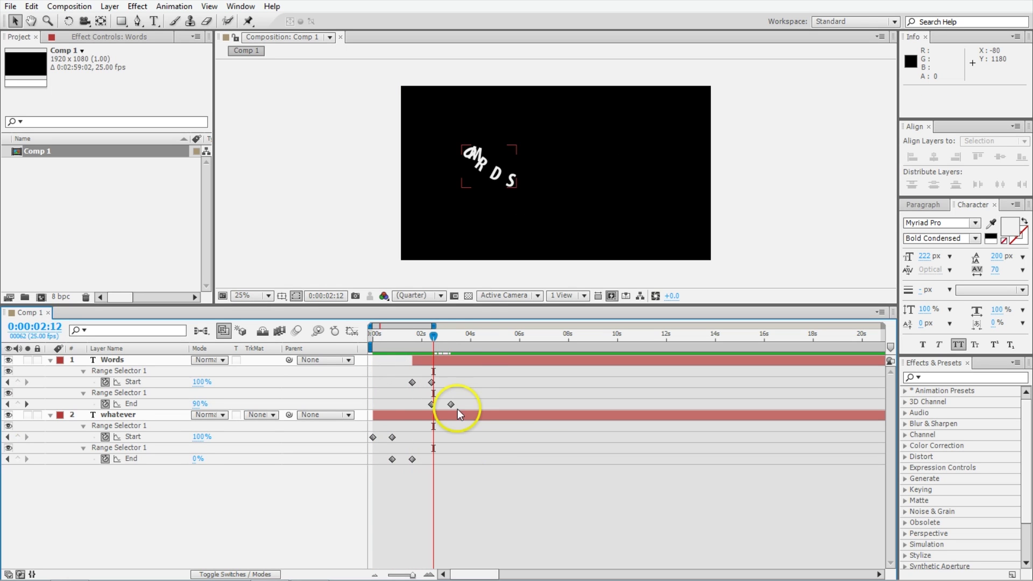
key("space")
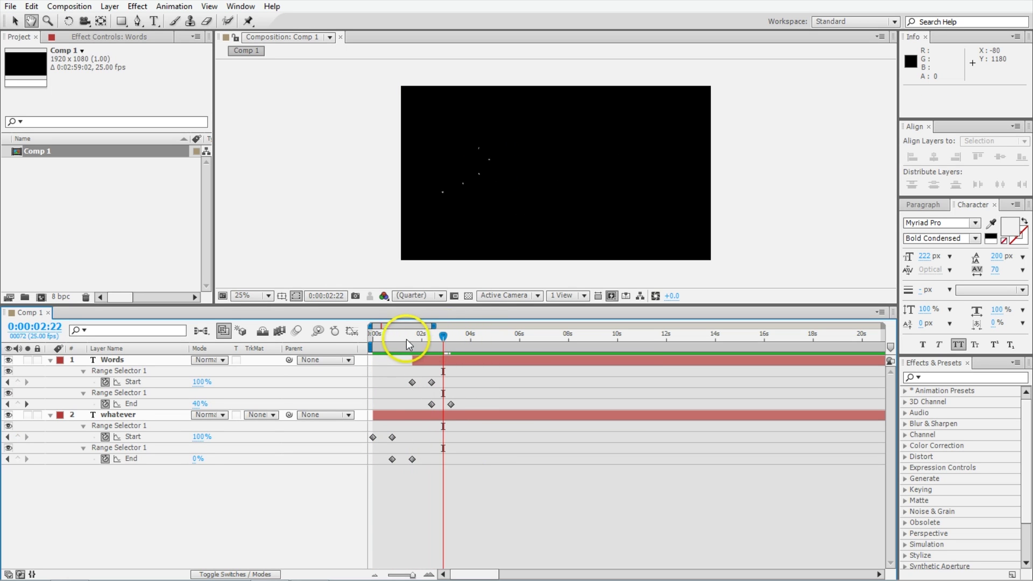
left_click(399, 339)
key("space")
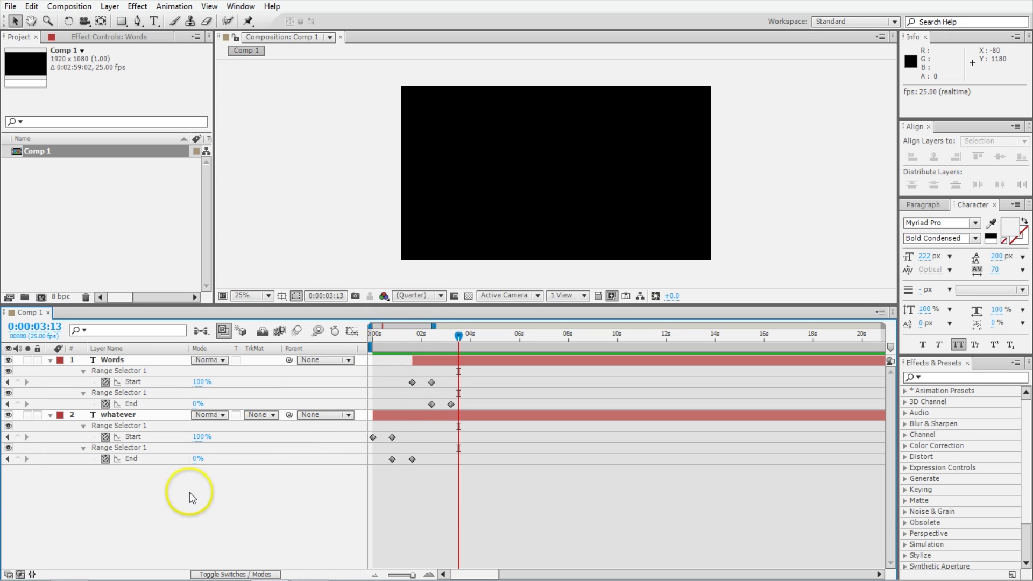
Collapse both text layers and preview the animation from the start, stopping at 0:00:02:09
left_click(51, 360)
left_click(50, 372)
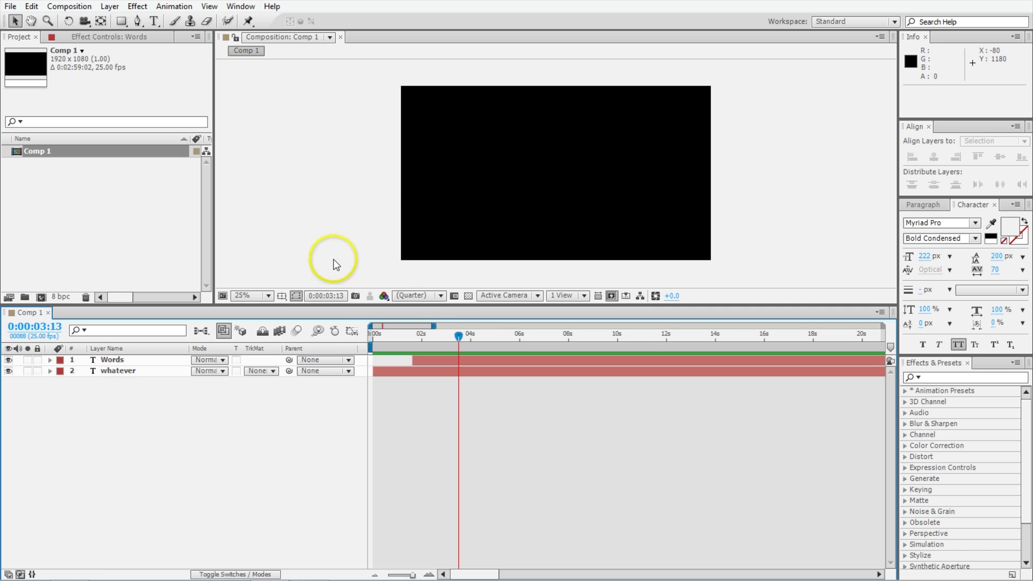
left_click_drag(459, 331, 372, 346)
key("space")
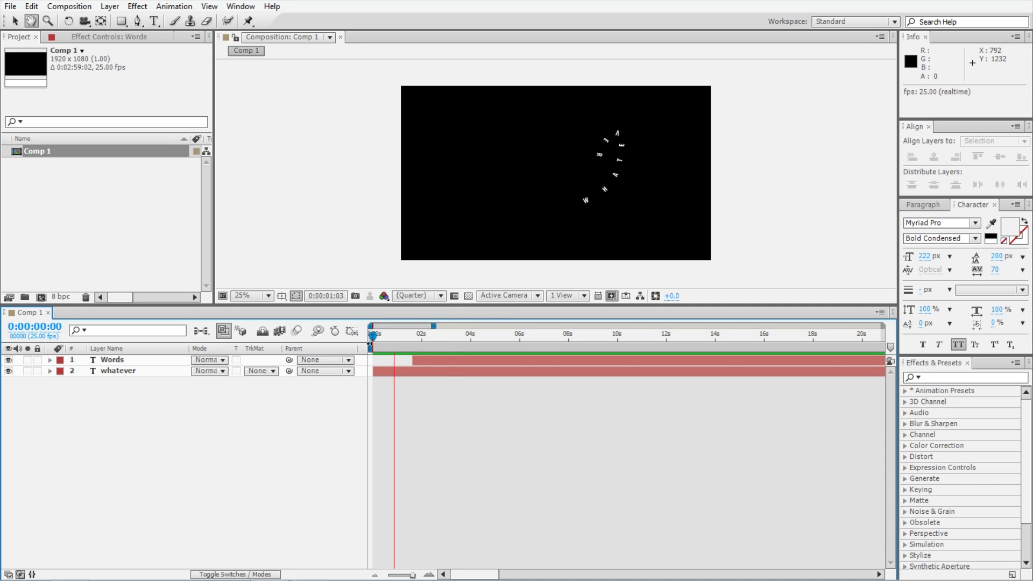
left_click(410, 355)
left_click(411, 356)
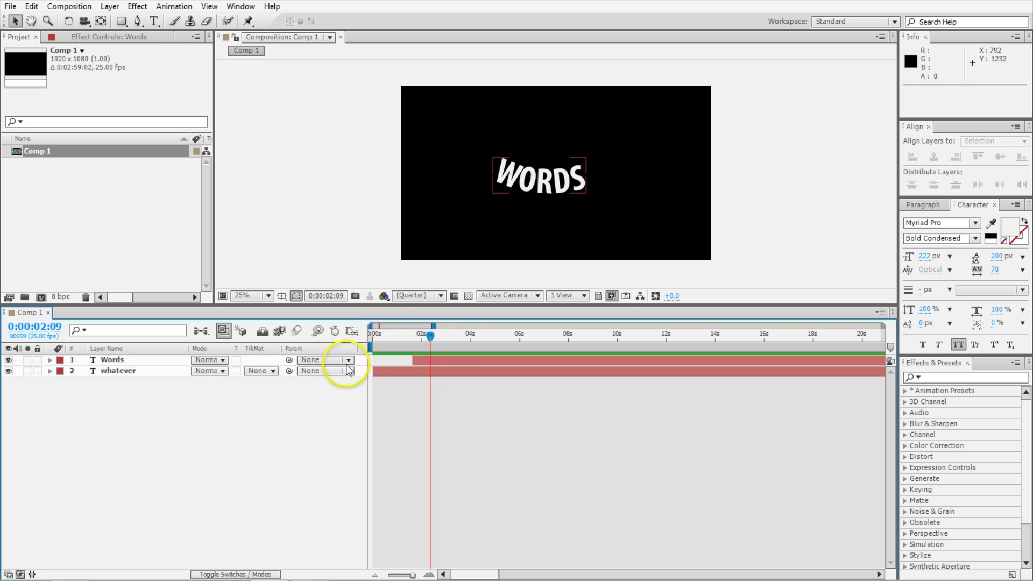
Reveal Mask 1 on the whatever layer and copy its Mask Path, with the Rectangle tool active and no layer selected
left_click(139, 371)
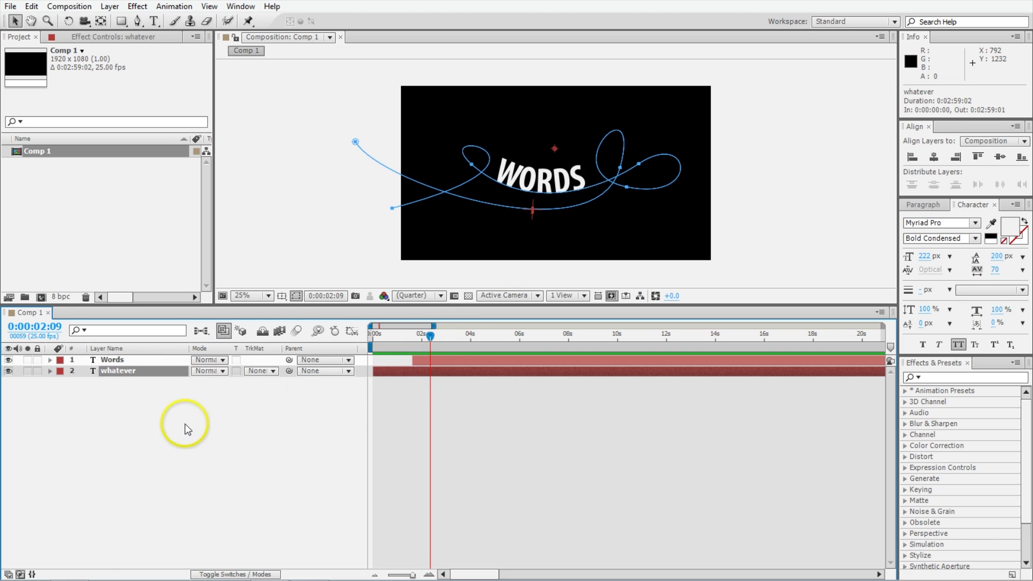
left_click(511, 179)
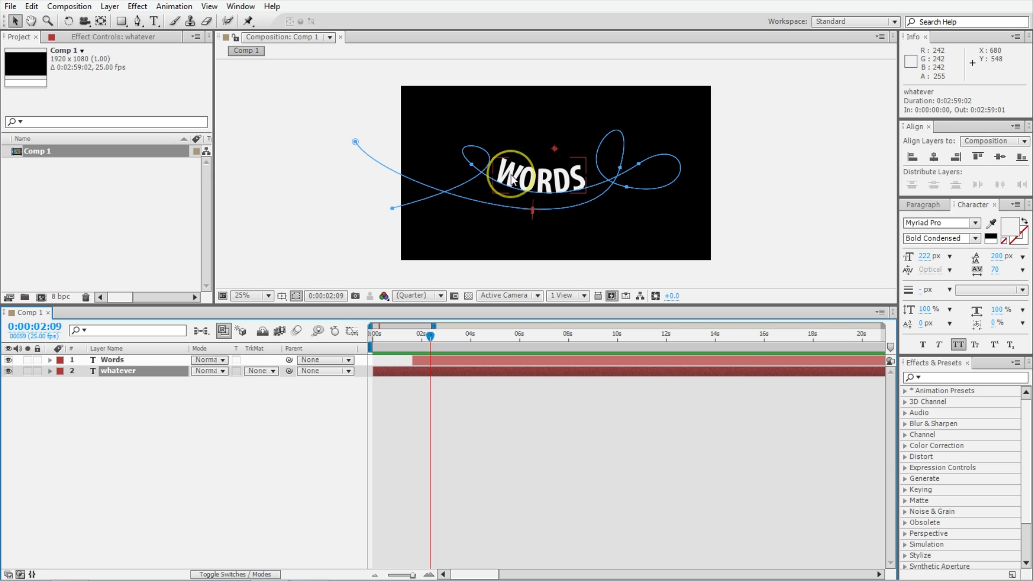
left_click(122, 23)
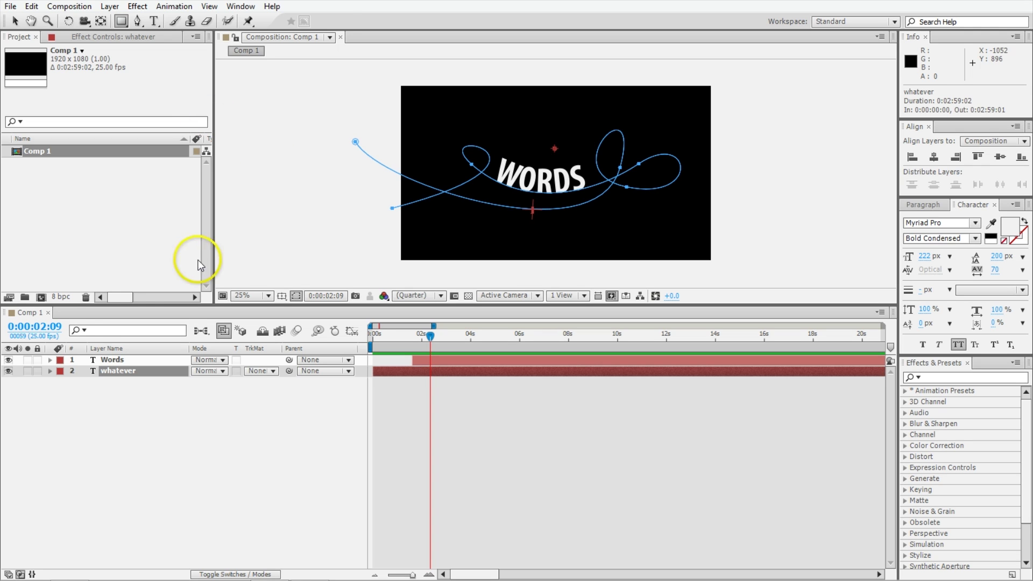
left_click(111, 399)
left_click(113, 372)
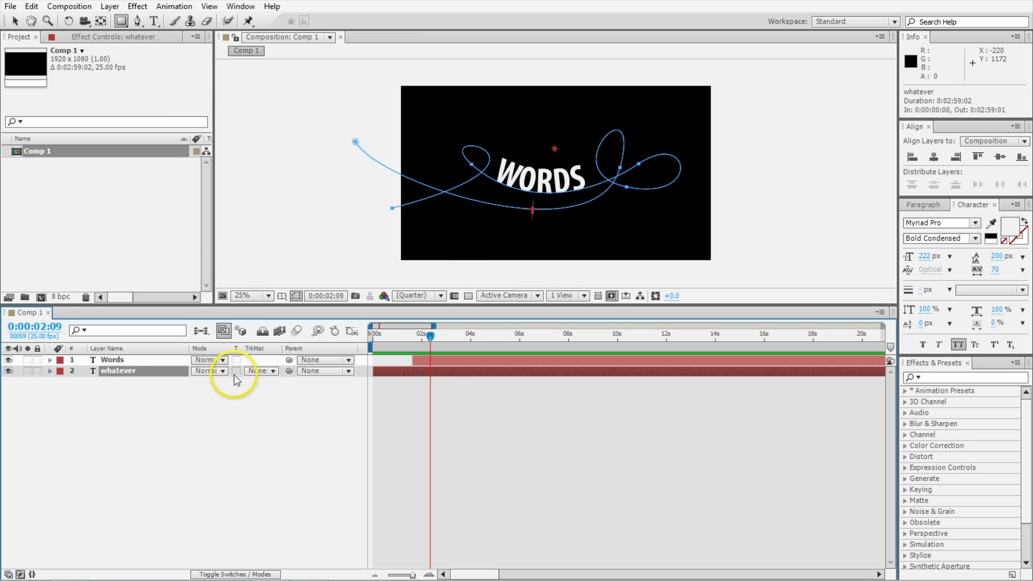
key("m")
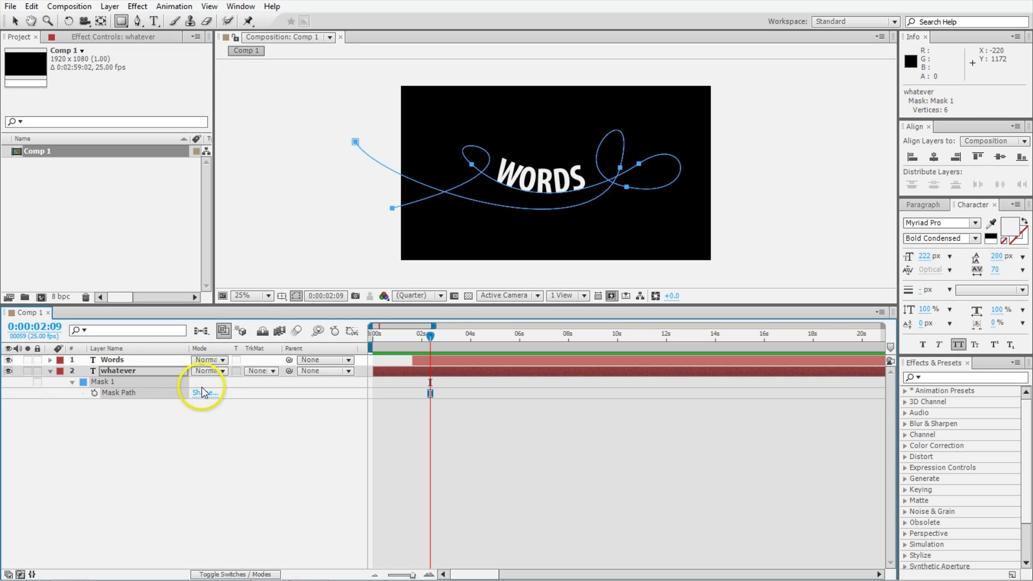
left_click(192, 419)
Create a new shape layer and add an empty Path to its contents
left_click(110, 7)
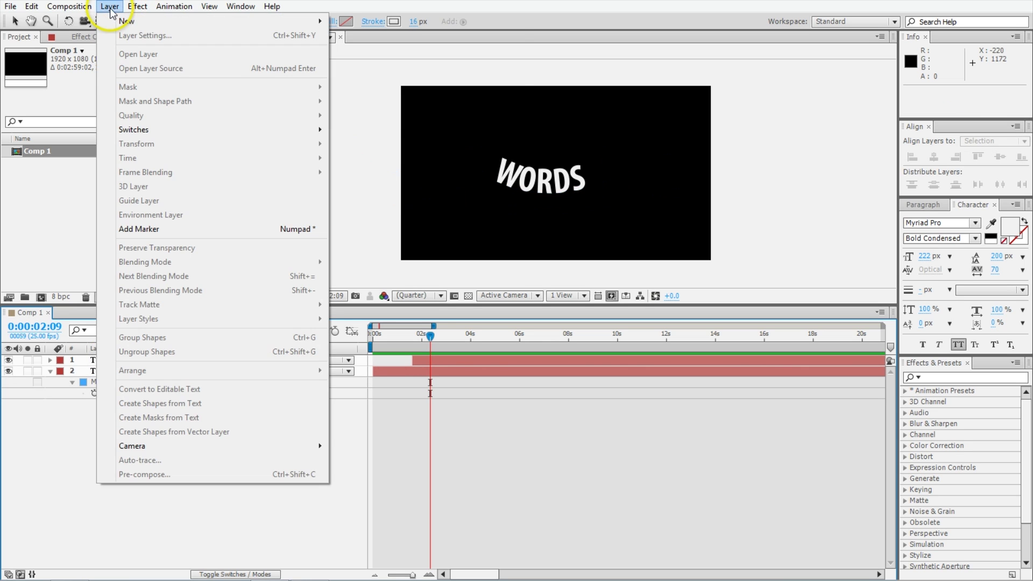
mouse_move(124, 21)
left_click(370, 91)
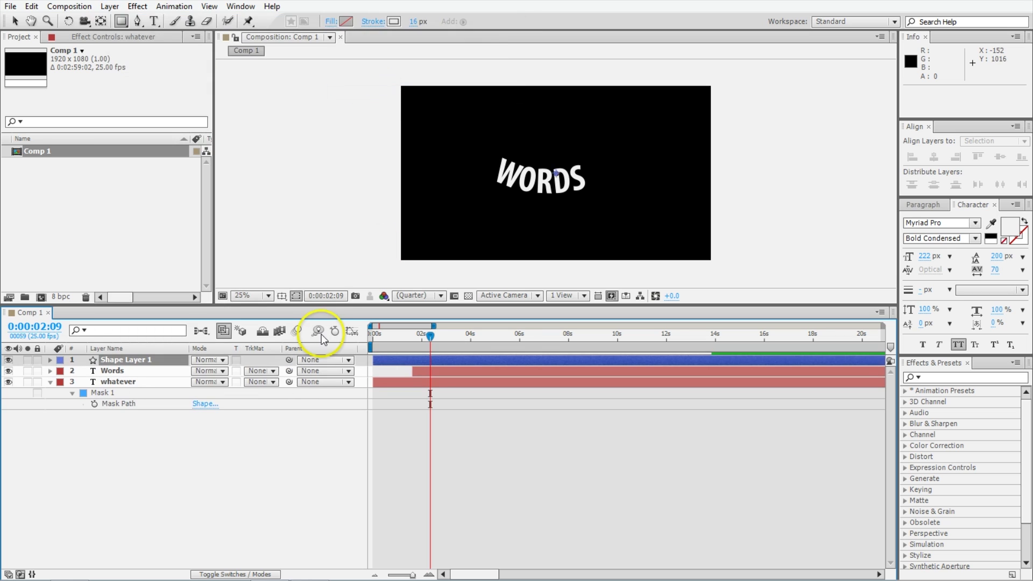
left_click(463, 23)
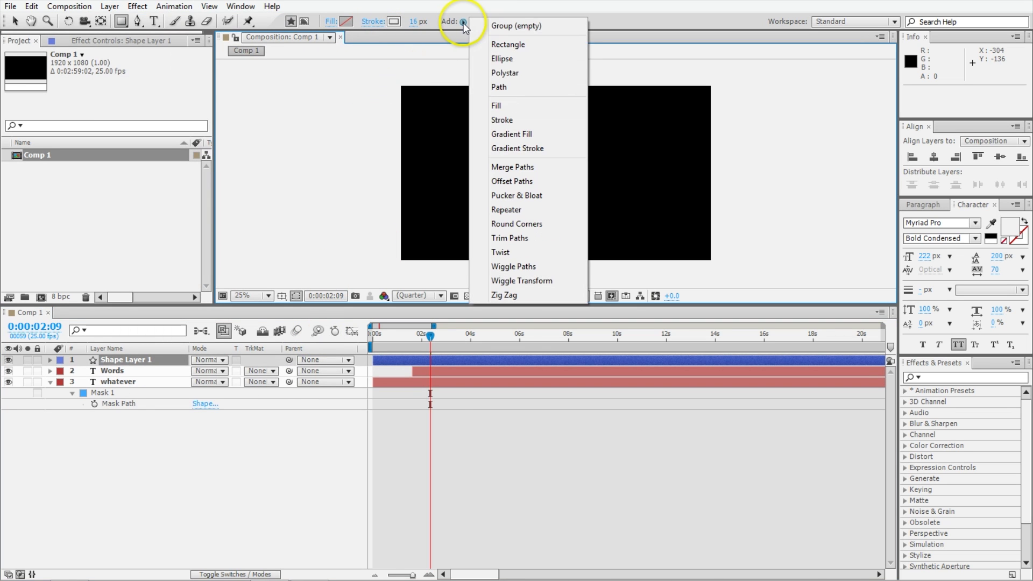
left_click(503, 88)
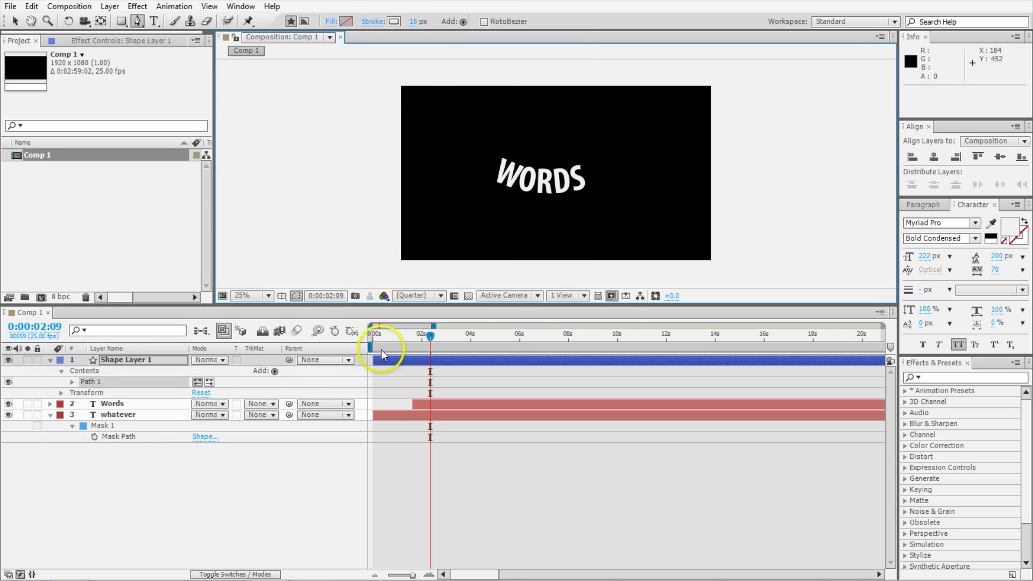
Paste the copied mask path into the Path property of Path 1 on Shape Layer 1 and return to the Selection tool
left_click(74, 382)
left_click(72, 381)
left_click(127, 393)
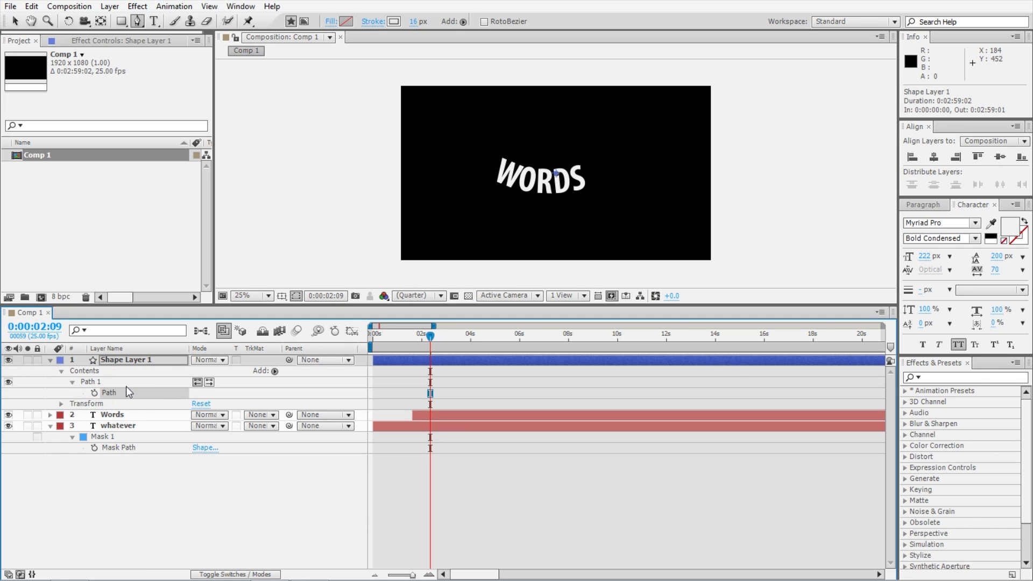
key("ctrl+v")
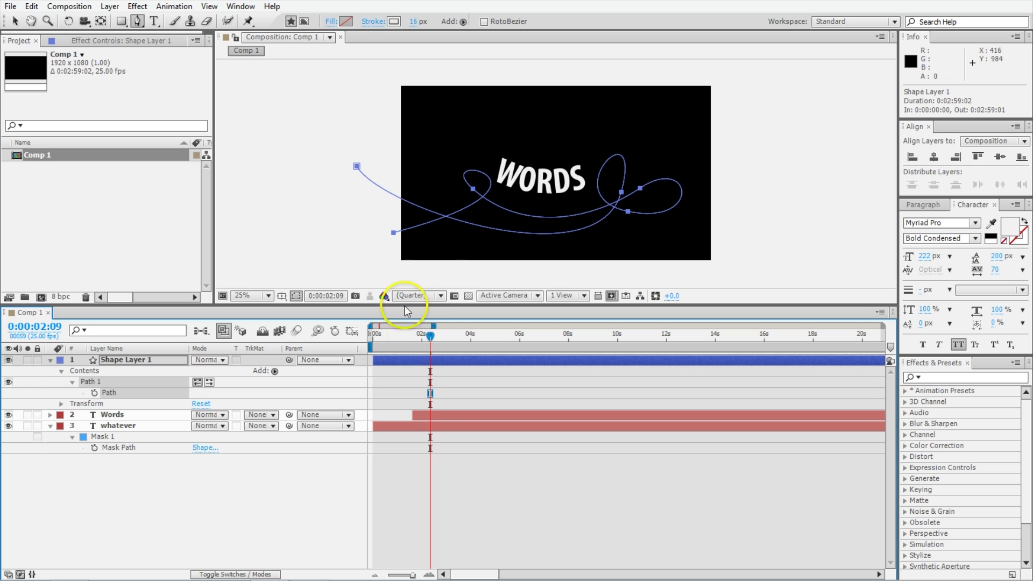
left_click(461, 454)
left_click(449, 360)
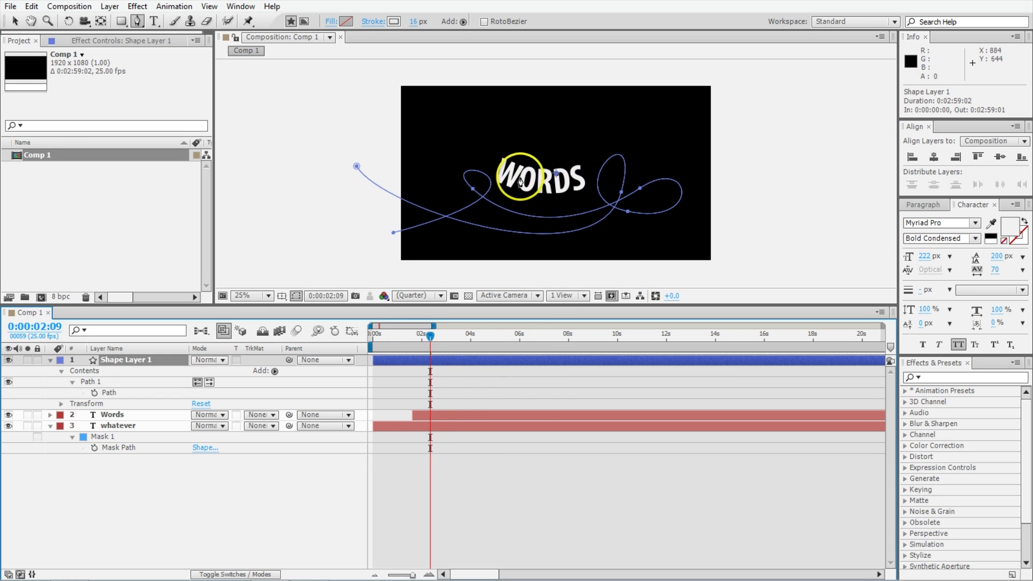
key("v")
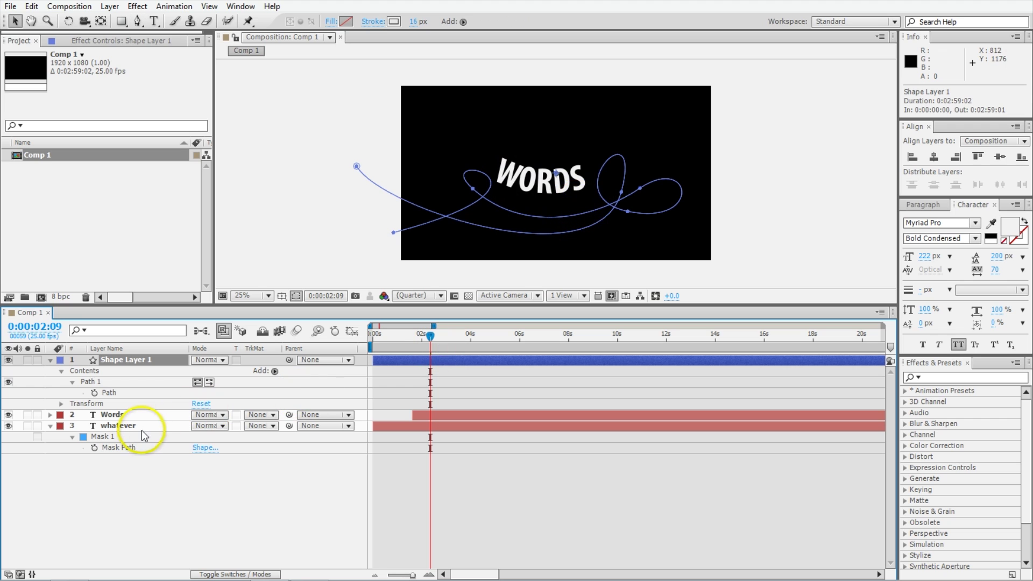
Show the rulers and place a vertical and a horizontal guide crossing at the lower-left end point of the Words mask path
left_click(439, 415)
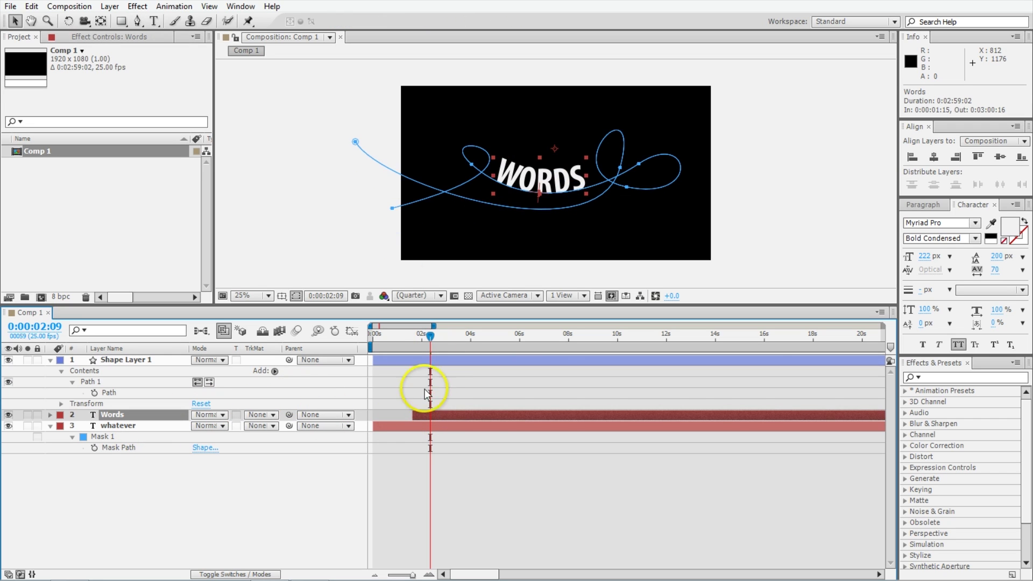
key("ctrl+r")
left_click(454, 409)
left_click_drag(218, 162, 396, 180)
left_click_drag(413, 67, 412, 214)
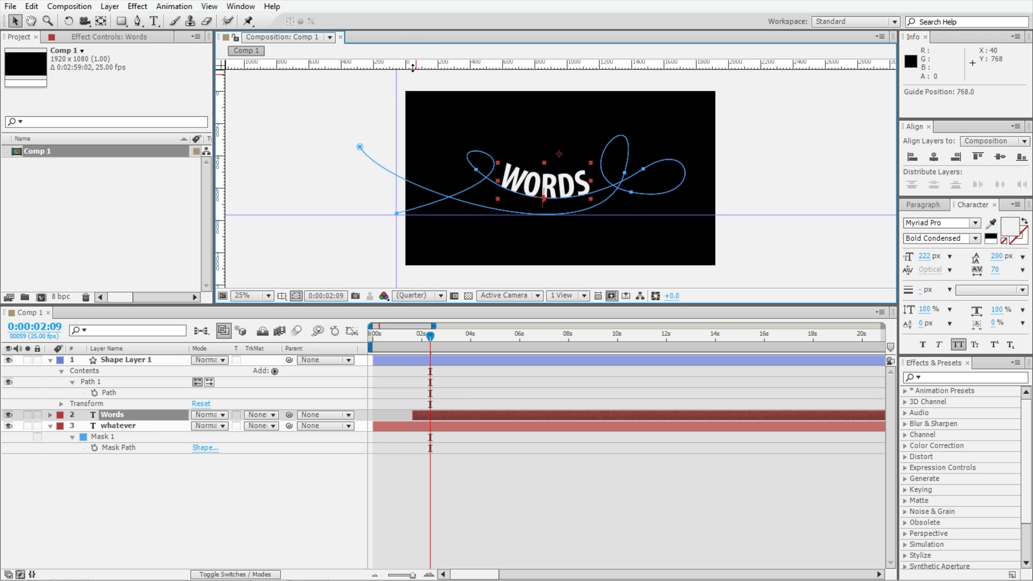
Move Shape Layer 1's whole path so its lower-left end point sits on the guide crossing, and clear the guides
left_click(454, 360)
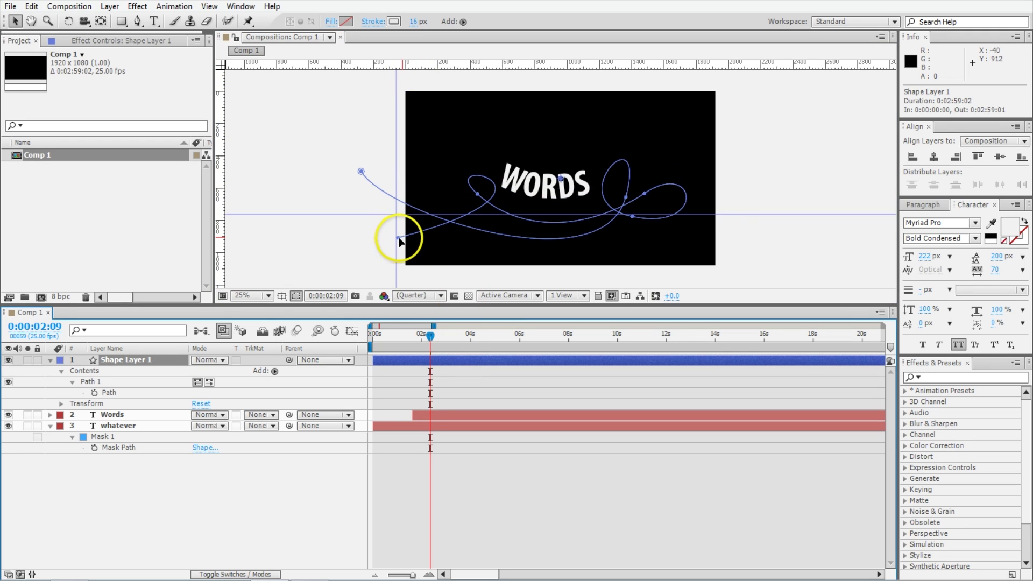
left_click_drag(398, 238, 400, 236)
key("ctrl+z")
left_click(124, 393)
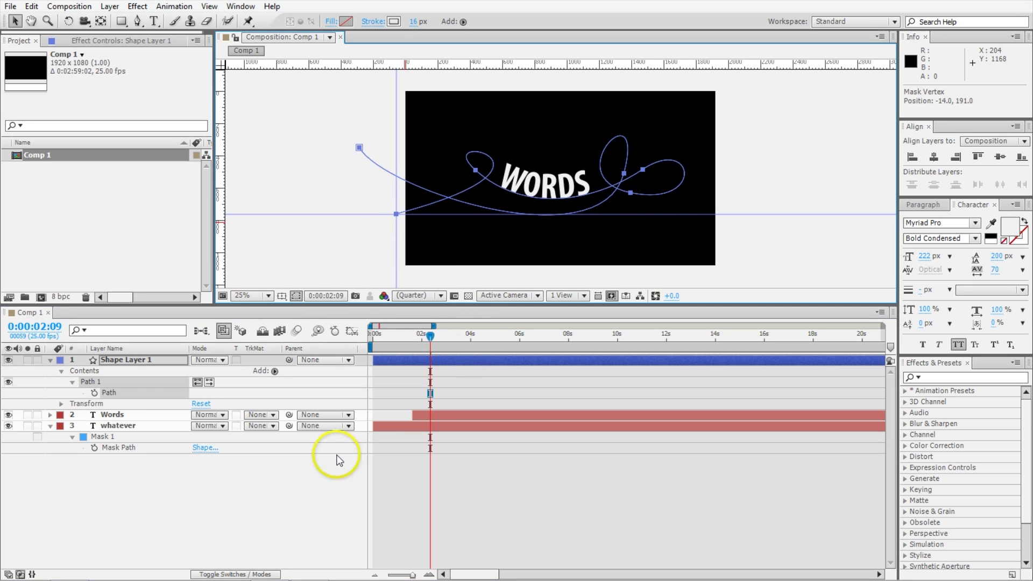
left_click(209, 6)
left_click(228, 187)
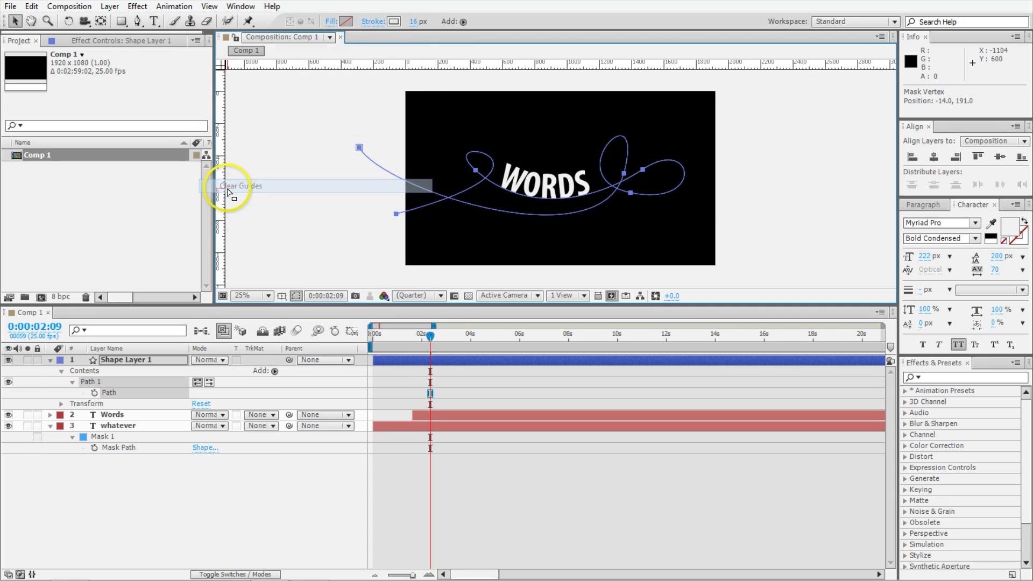
Hide the rulers and add a Stroke to Shape Layer 1's contents with a width of 32 px
key("ctrl+r")
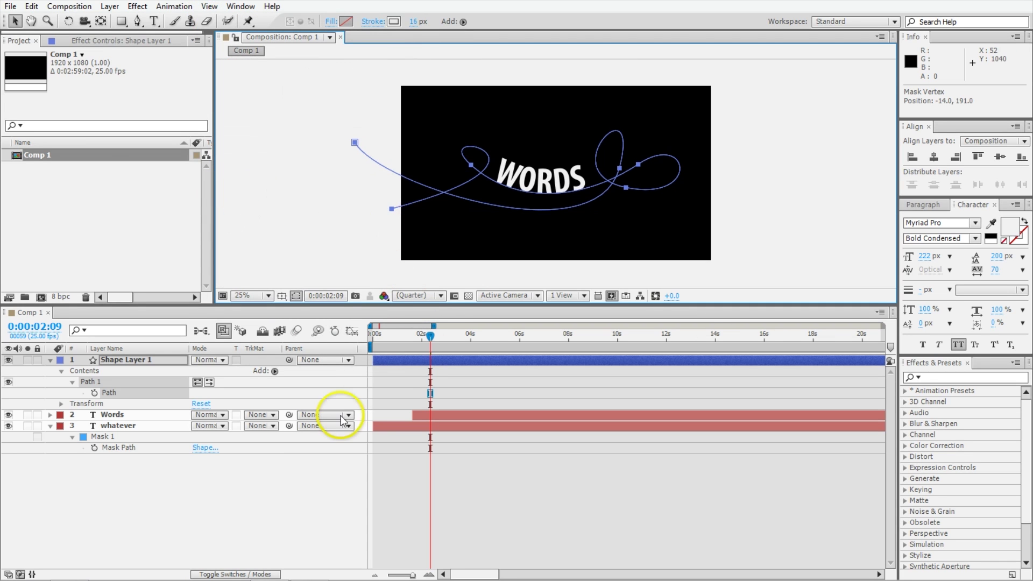
left_click(393, 480)
left_click(413, 361)
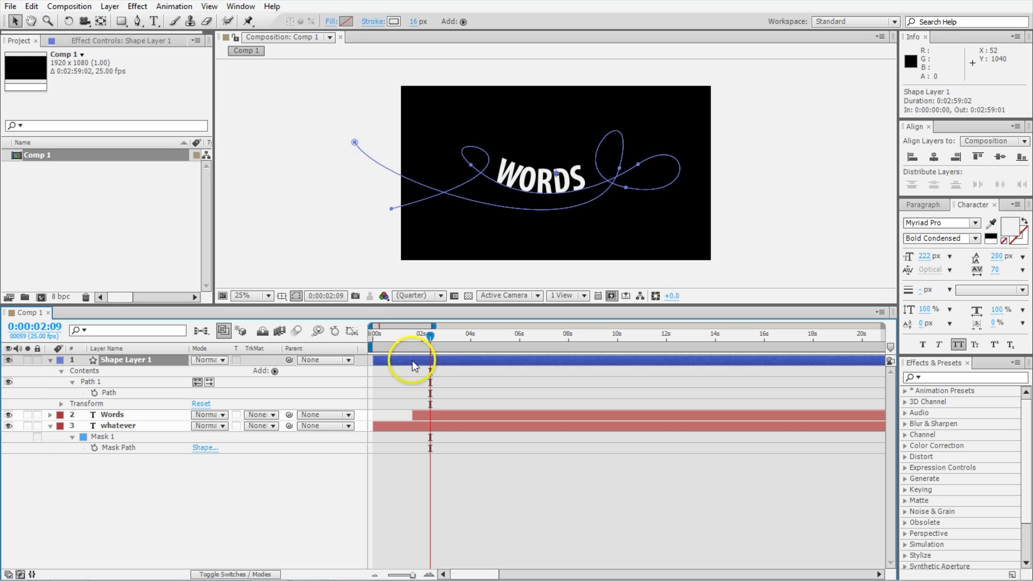
left_click(463, 22)
left_click(503, 118)
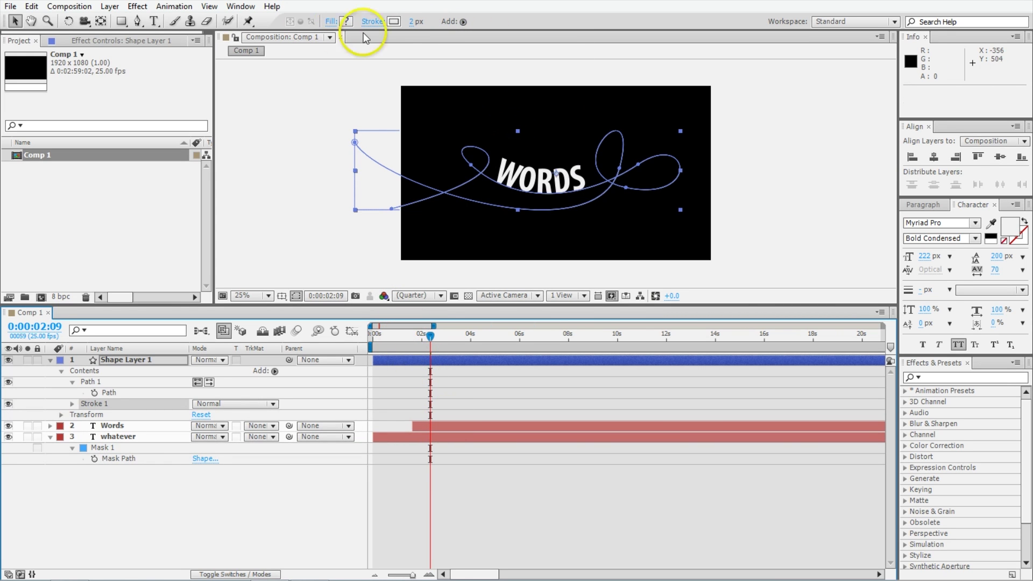
mouse_move(412, 23)
left_mouse_down()
mouse_move(430, 23)
mouse_move(417, 24)
left_mouse_up()
left_click(416, 24)
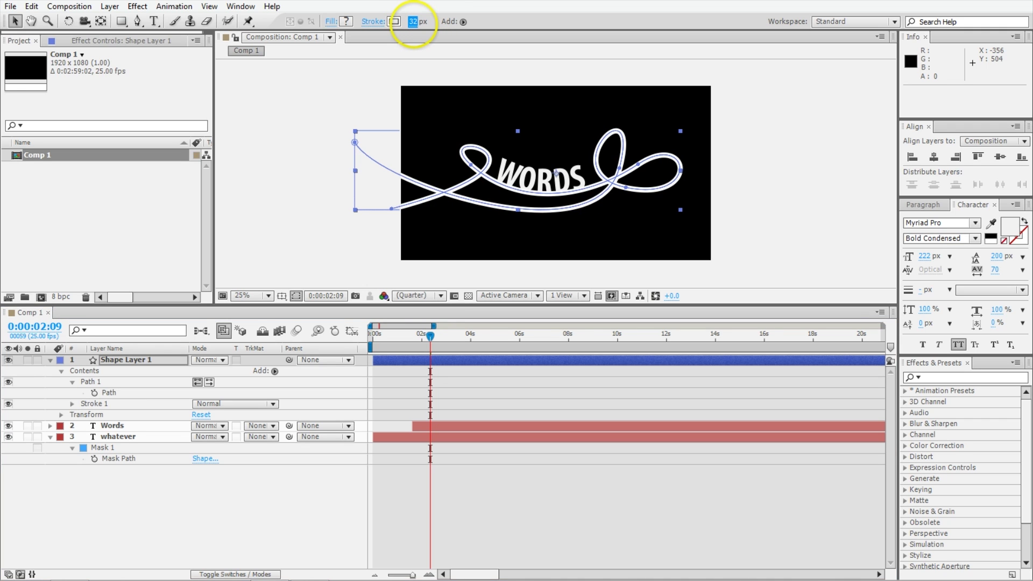
Add Trim Paths to Shape Layer 1 and expand its properties
left_click(393, 334)
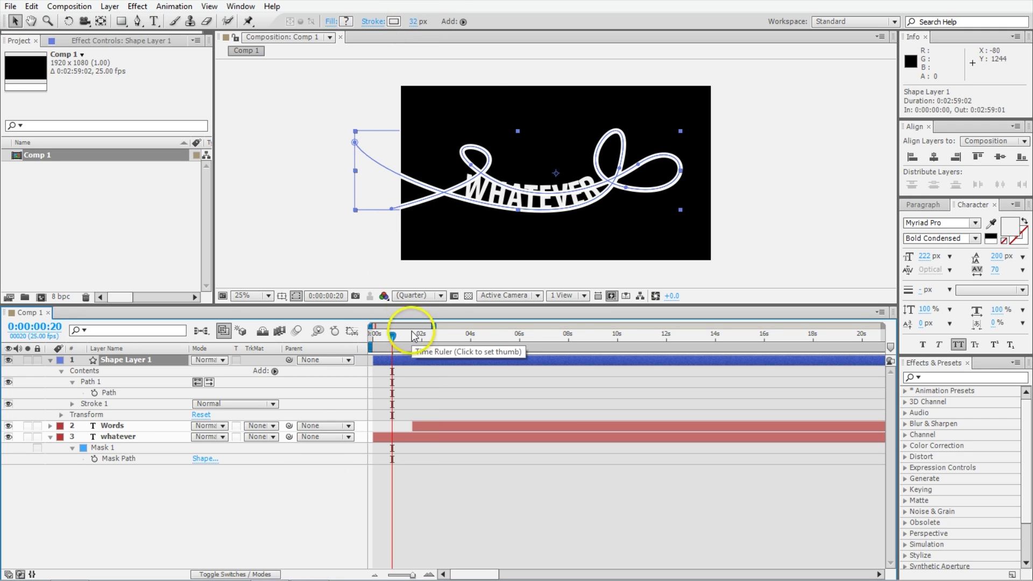
left_click(463, 22)
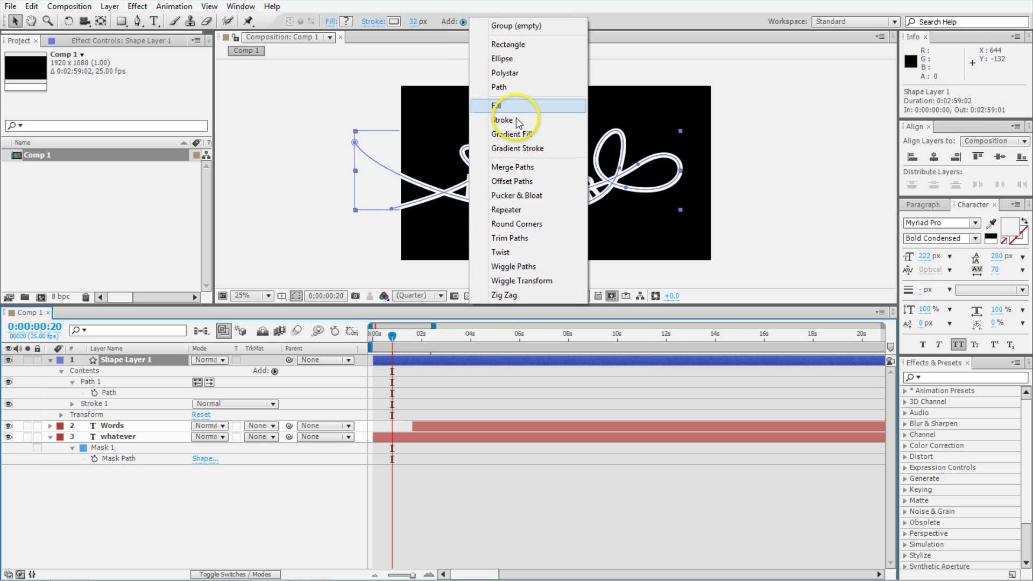
left_click(512, 239)
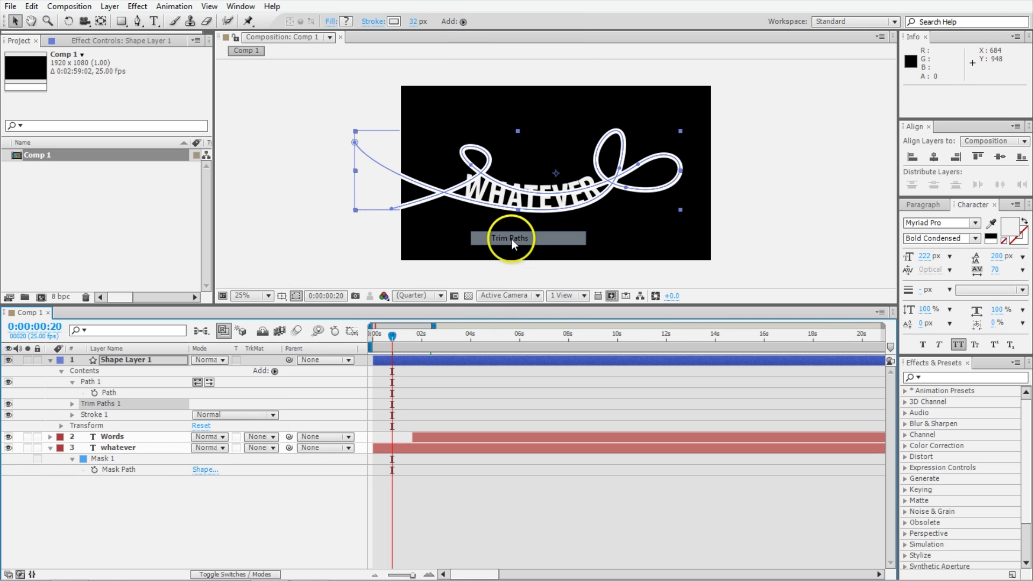
left_click(72, 404)
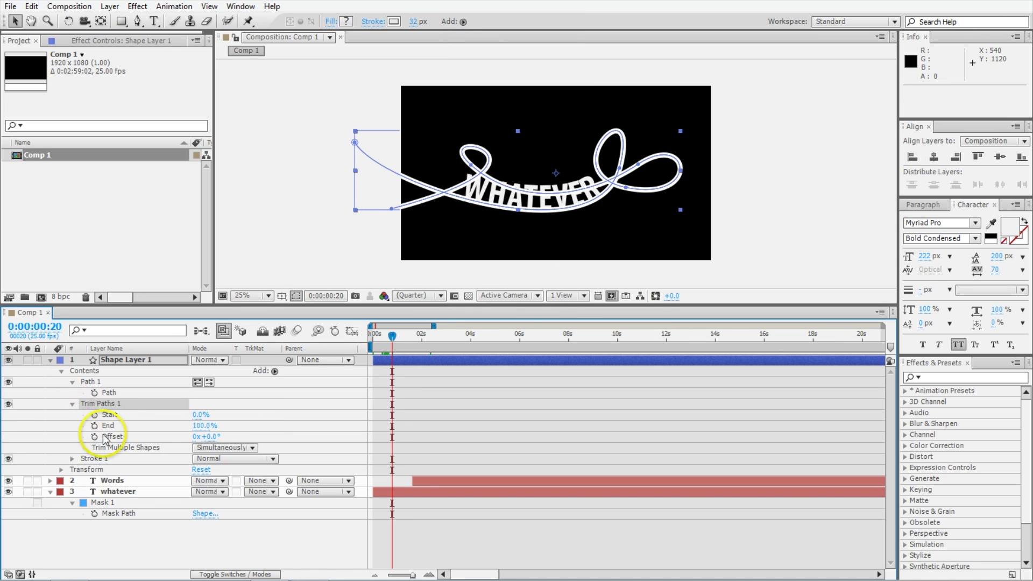
Set the Trim Paths End to 0% and keyframe it at 0:00:00:00
left_click(201, 426)
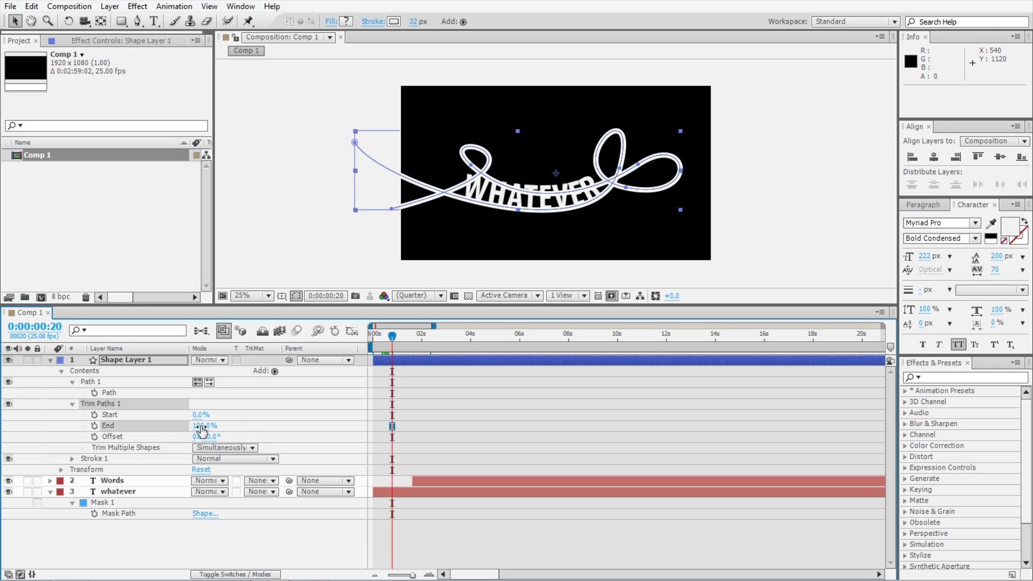
left_click_drag(201, 429, 161, 427)
left_click_drag(385, 345, 373, 342)
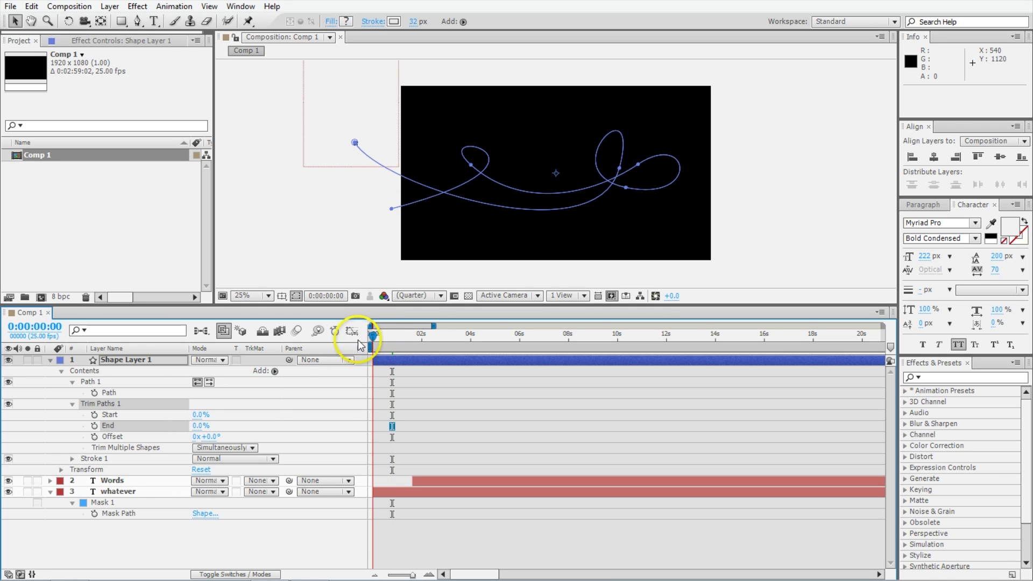
left_click(95, 425)
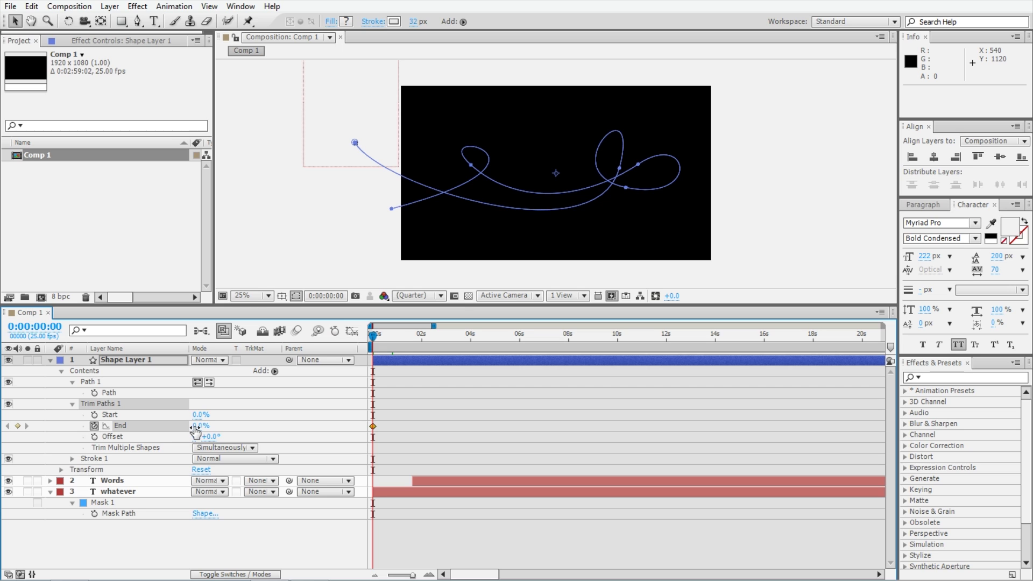
Keyframe the Trim Paths End at 43% at 0:00:00:20, where the word WHATEVER sits mid-frame
key("space")
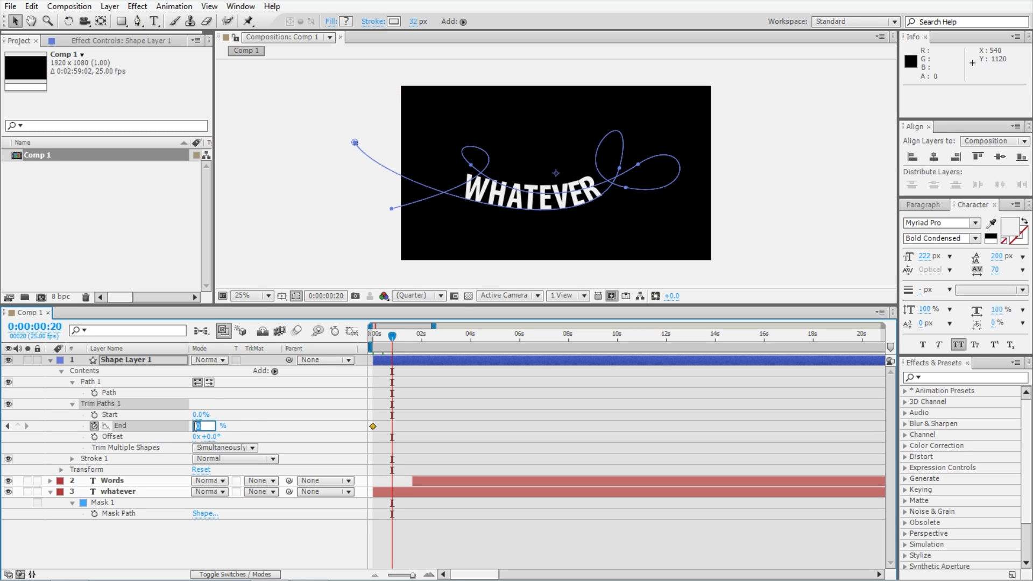
key("Return")
left_click(191, 431)
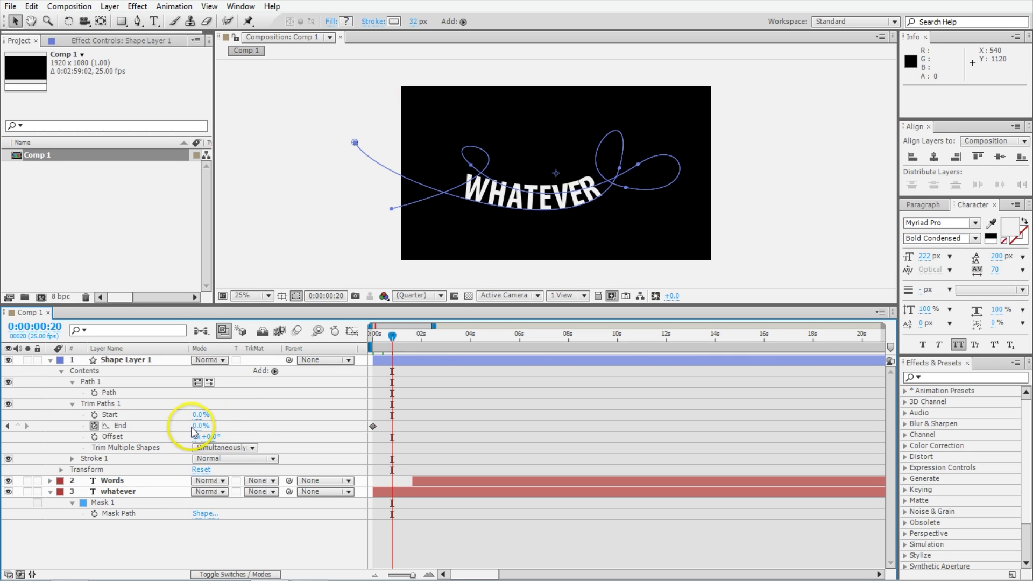
left_click_drag(192, 426, 200, 429)
left_click(226, 423)
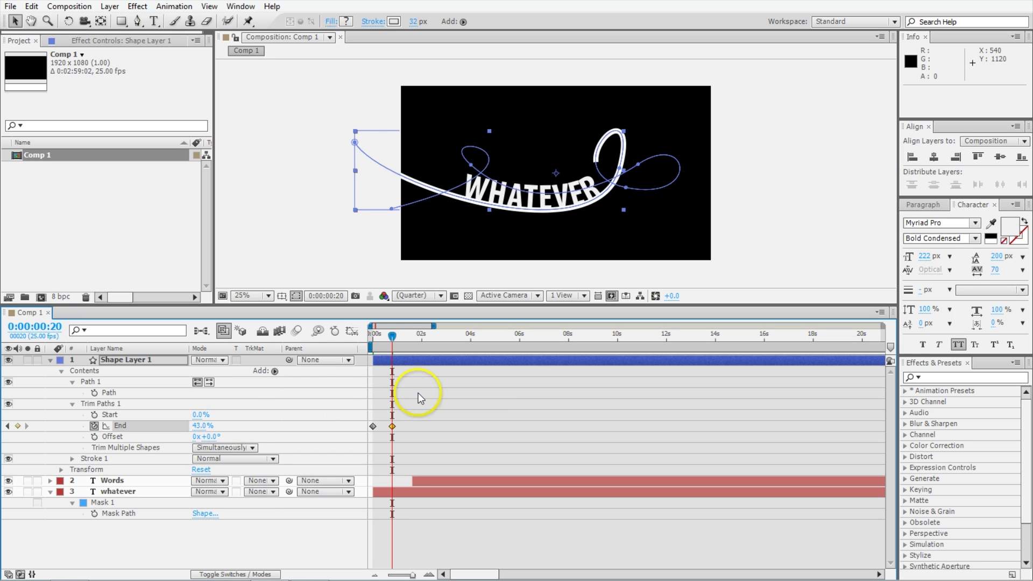
Keyframe the Trim Paths End at 87% at 0:00:02:09 and at 100% at 0:00:03:02
key("space")
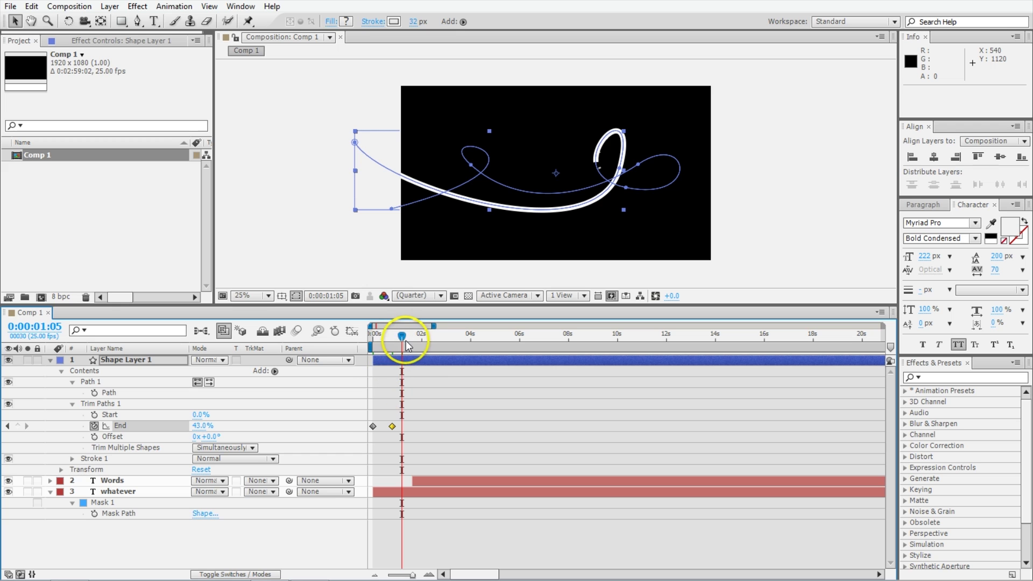
mouse_move(407, 344)
left_mouse_down()
mouse_move(462, 343)
mouse_move(438, 347)
left_mouse_up()
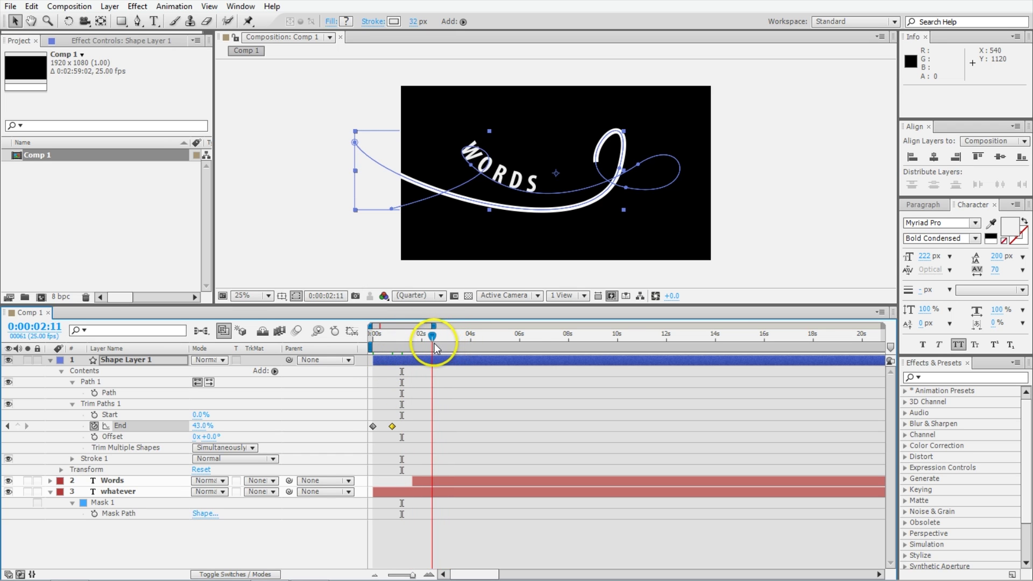
left_click_drag(435, 346, 430, 344)
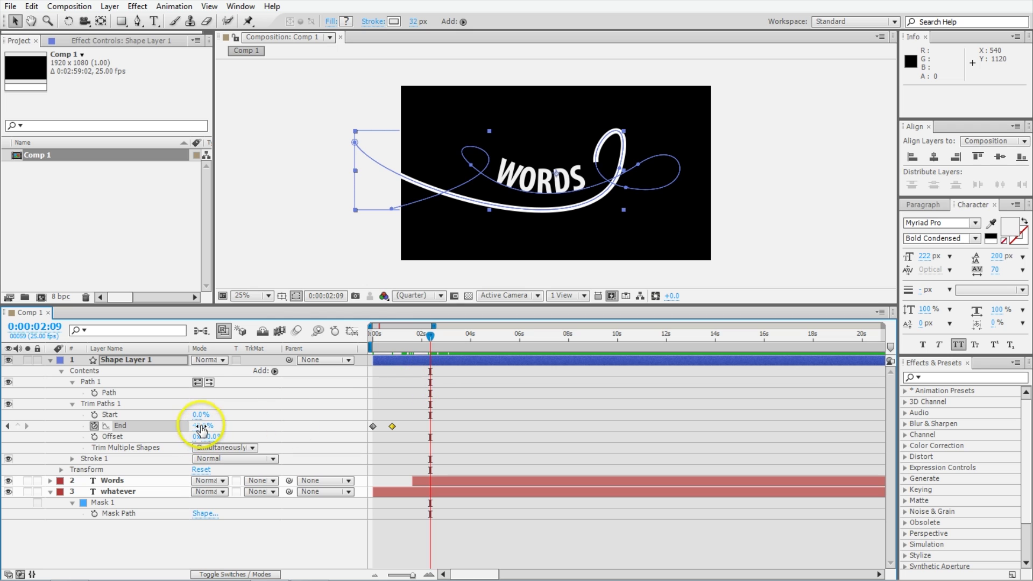
left_click_drag(201, 428, 202, 428)
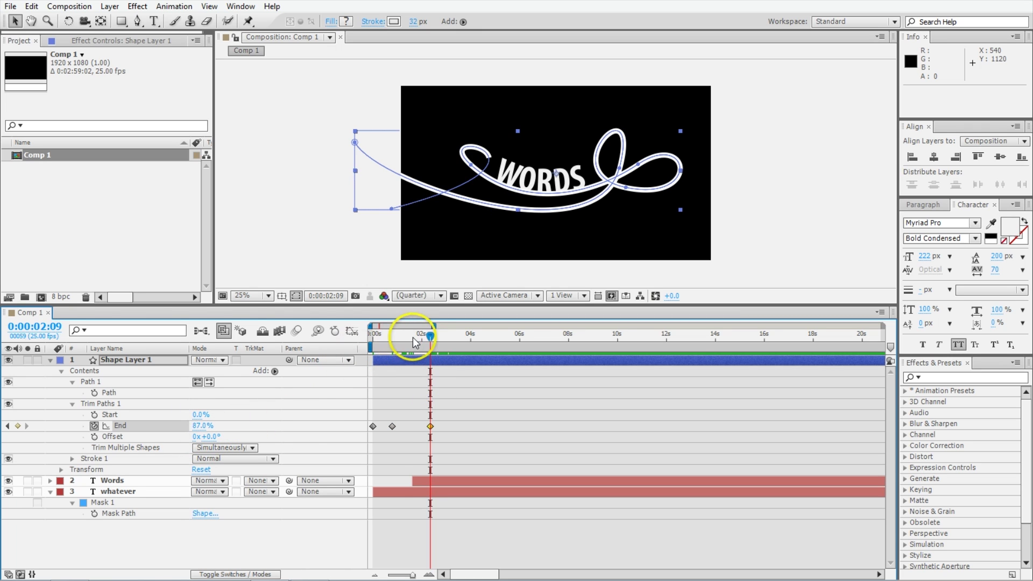
mouse_move(413, 341)
left_mouse_down()
mouse_move(382, 343)
mouse_move(444, 343)
left_mouse_up()
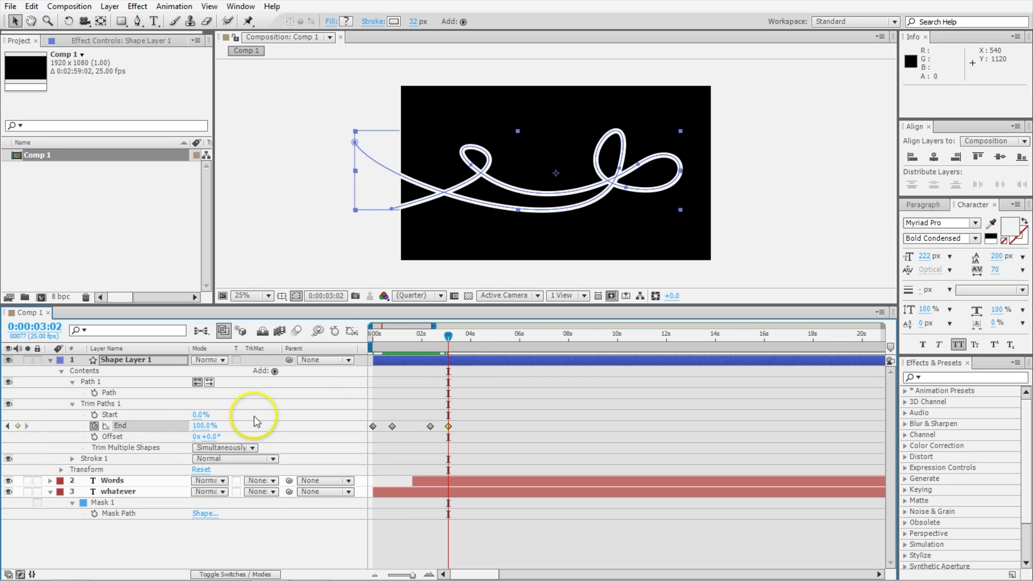
Preview the stroke's growth, keyframe the Trim Paths Start at 0%, and place that keyframe at 0:00:00:00
scroll(435, 411, "up", 1)
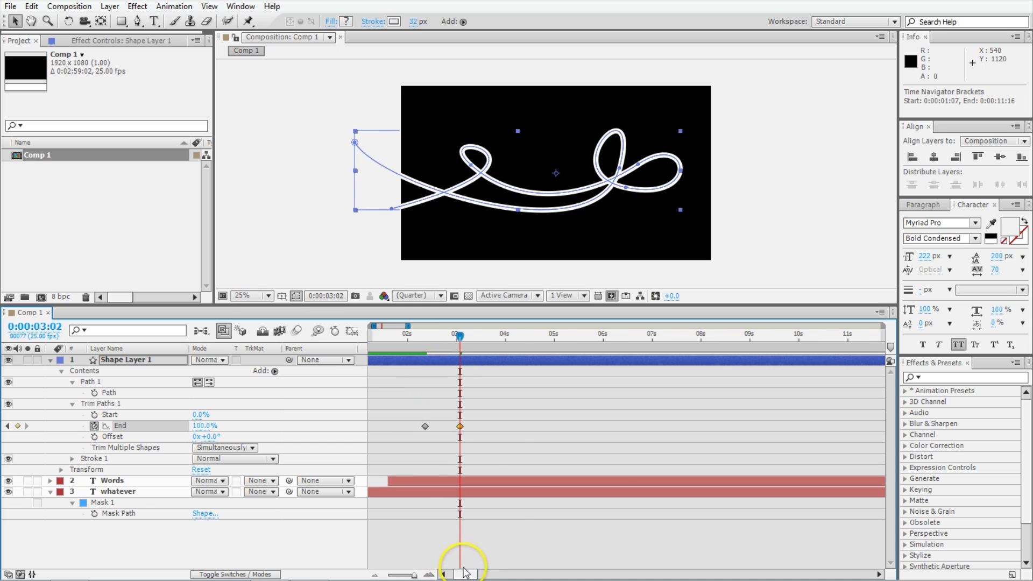
left_click_drag(464, 575, 403, 576)
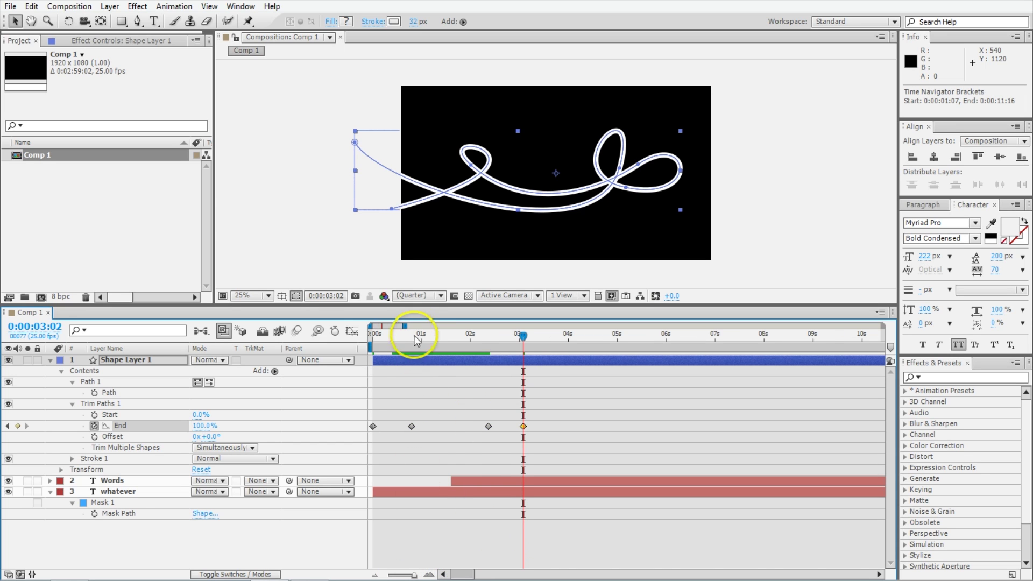
left_click(372, 338)
key("space")
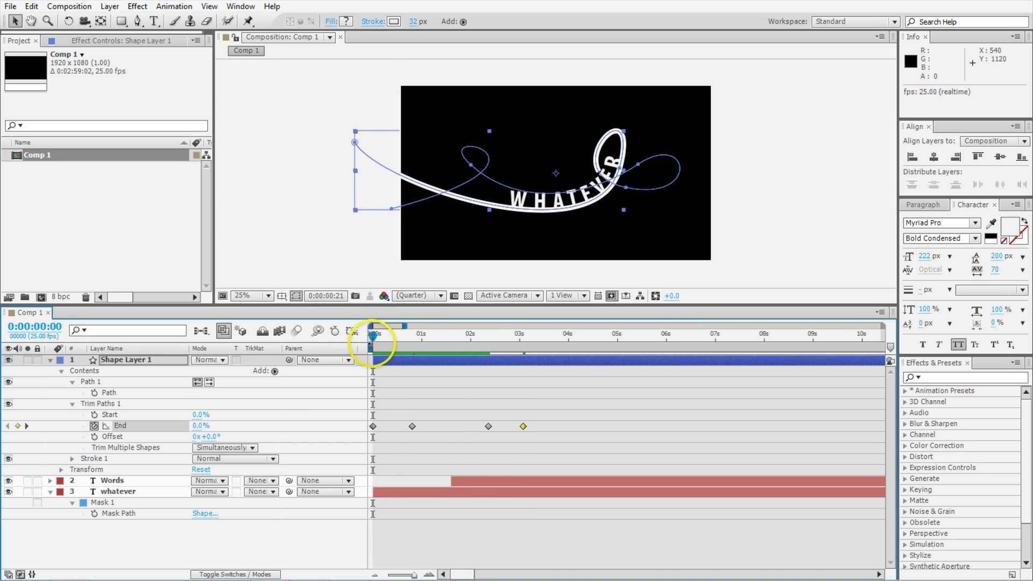
left_click_drag(373, 335, 526, 352)
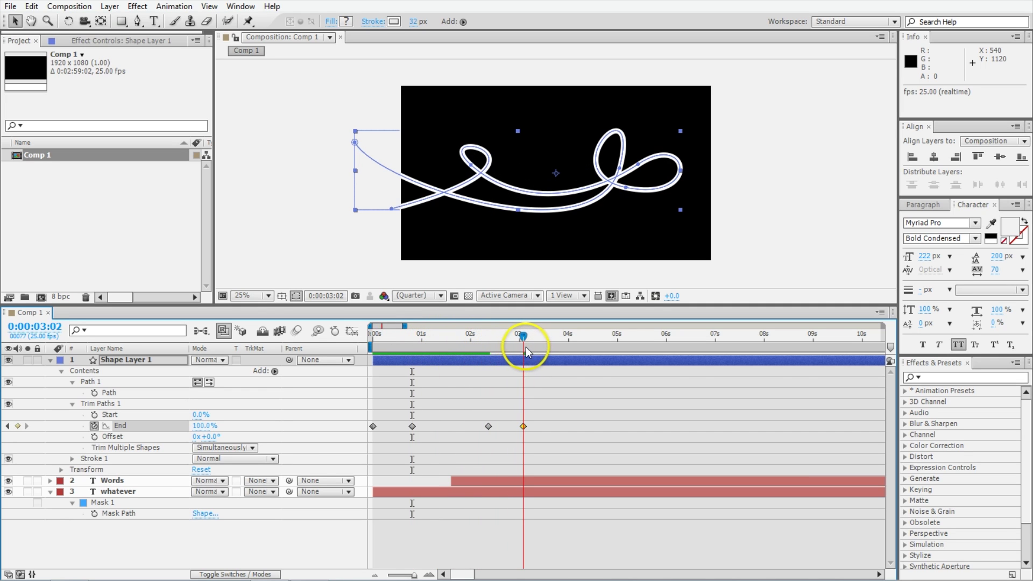
left_click(95, 415)
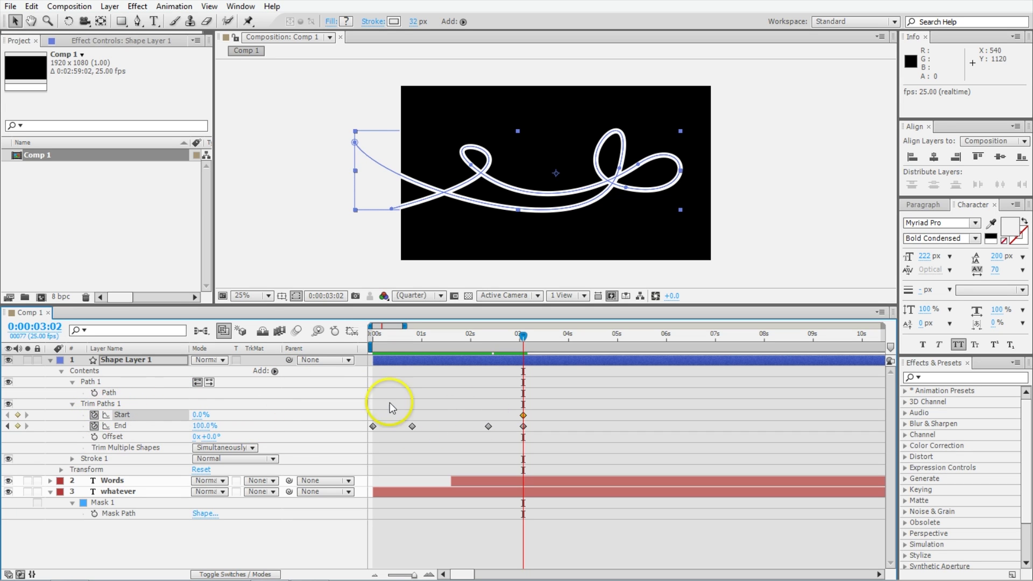
left_click_drag(198, 420, 199, 420)
mouse_move(384, 343)
left_mouse_down()
mouse_move(370, 342)
mouse_move(461, 347)
left_mouse_up()
left_click_drag(525, 415, 374, 415)
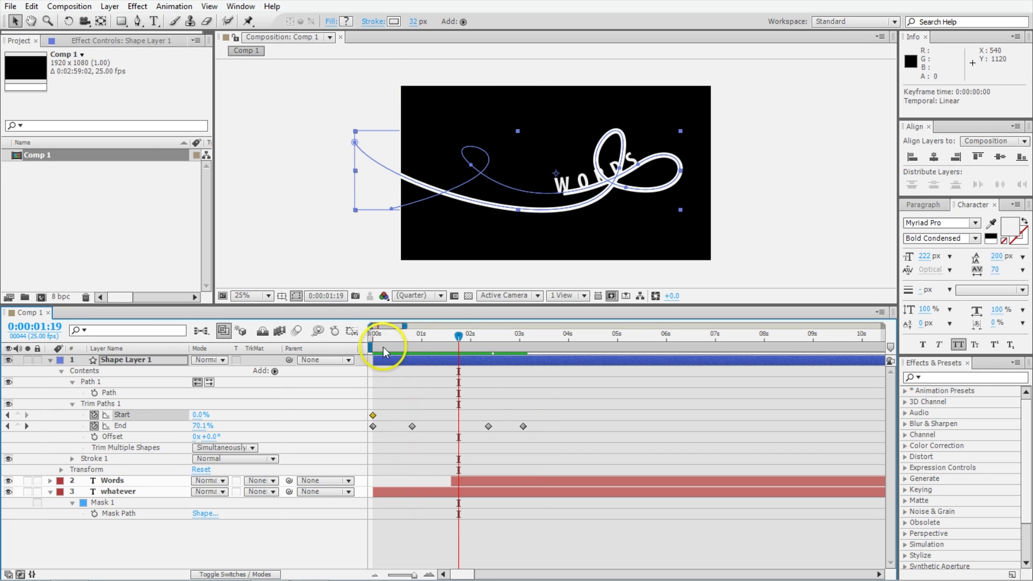
Add a higher Trim Paths Start keyframe at 0:00:02:09 to shorten the stroke's tail, and preview from the beginning
left_click_drag(377, 348, 408, 349)
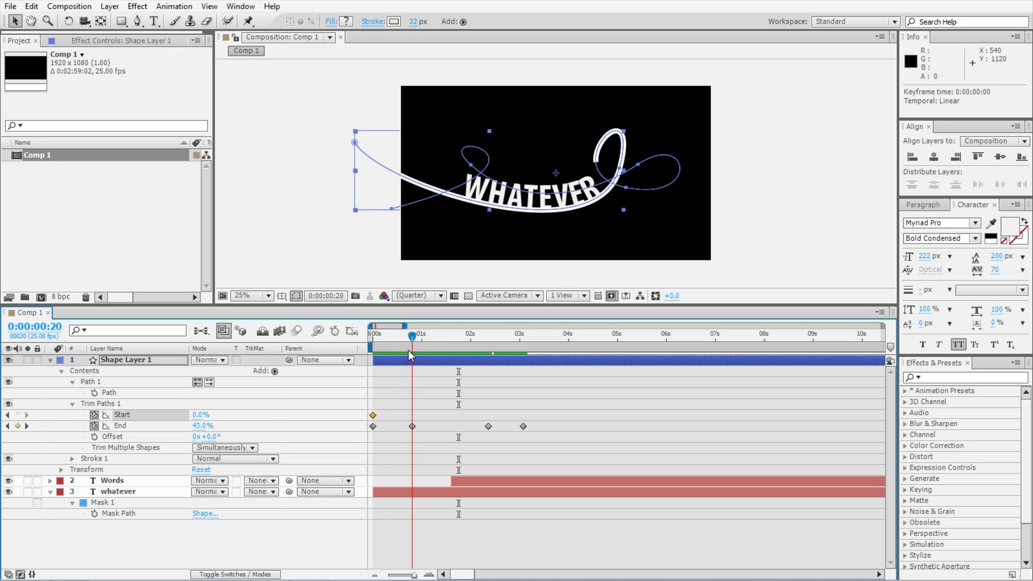
key("Page_Up")
key("Page_Up")
key("Page_Up")
key("Page_Up")
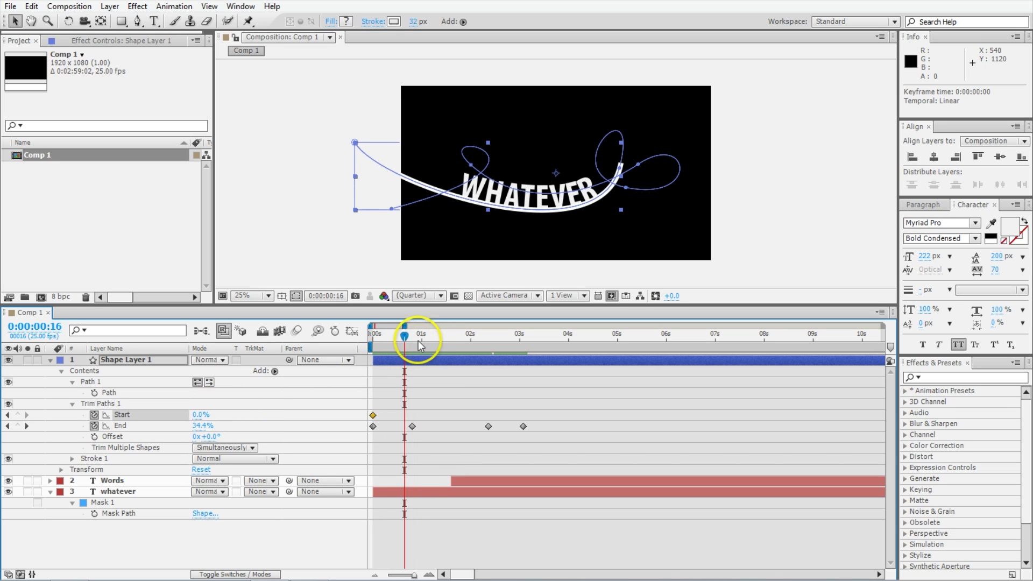
left_click_drag(418, 341, 461, 344)
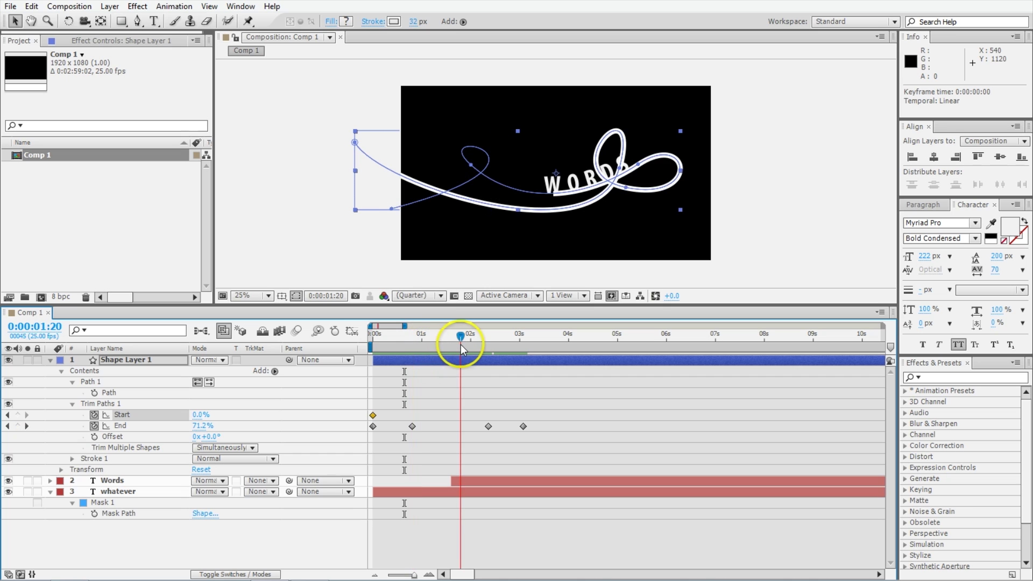
left_click(489, 344)
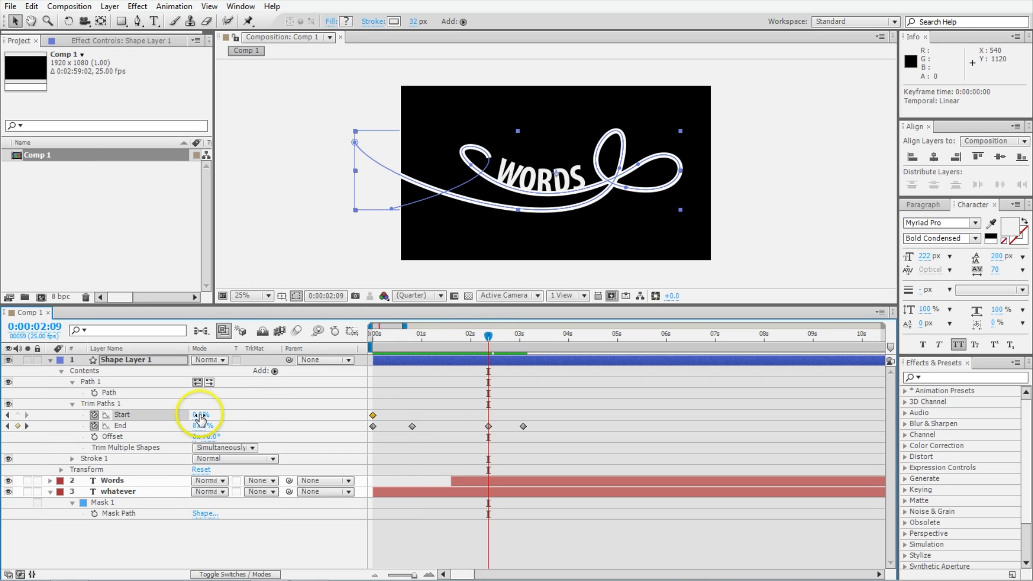
left_click_drag(198, 416, 269, 388)
left_click(409, 338)
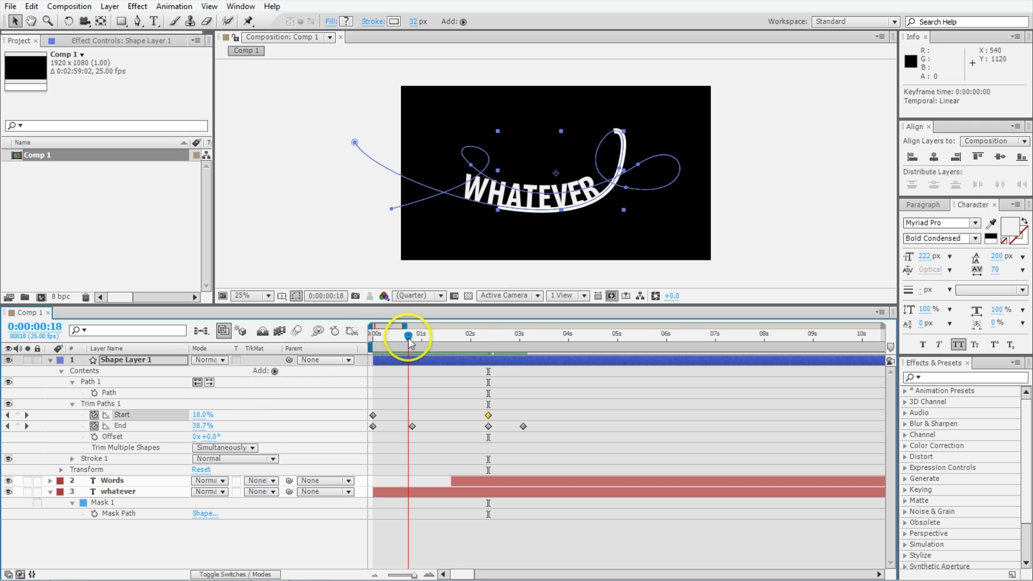
key("space")
left_click_drag(376, 342, 361, 349)
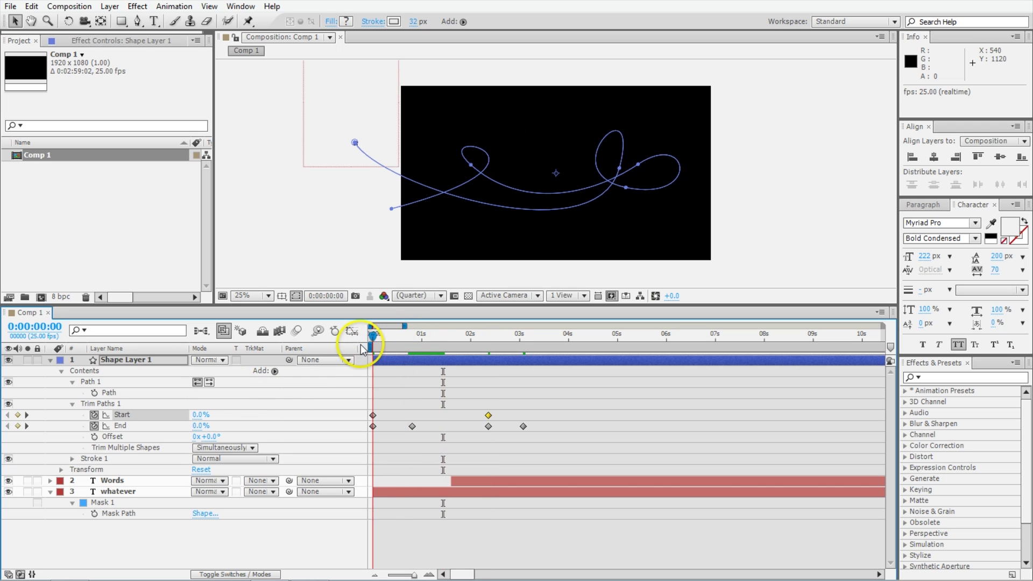
key("space")
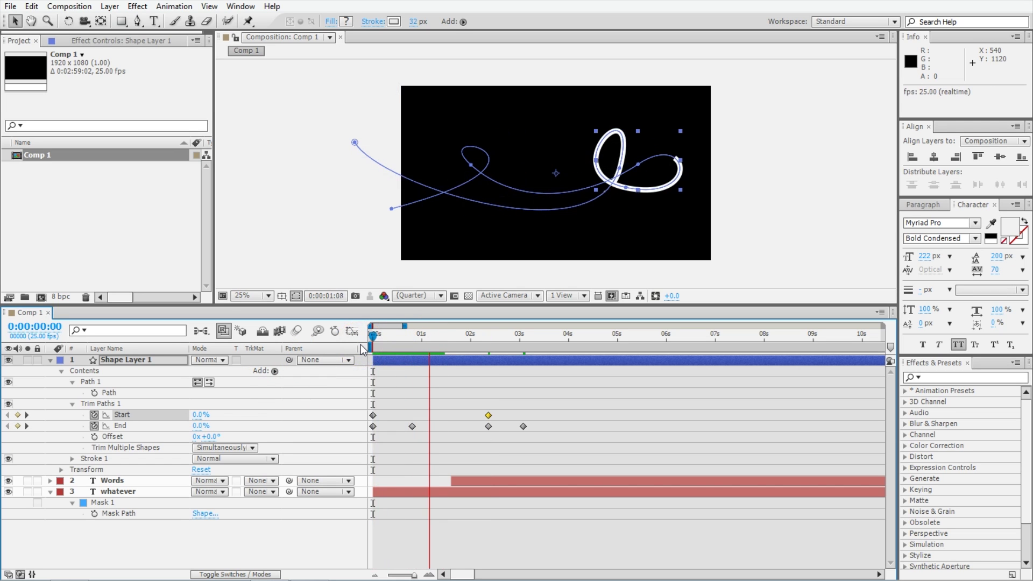
Keyframe the Trim Paths Start at 100% at 0:00:03:02
left_click_drag(493, 348, 522, 349)
left_click(209, 417)
type("100")
key("Return")
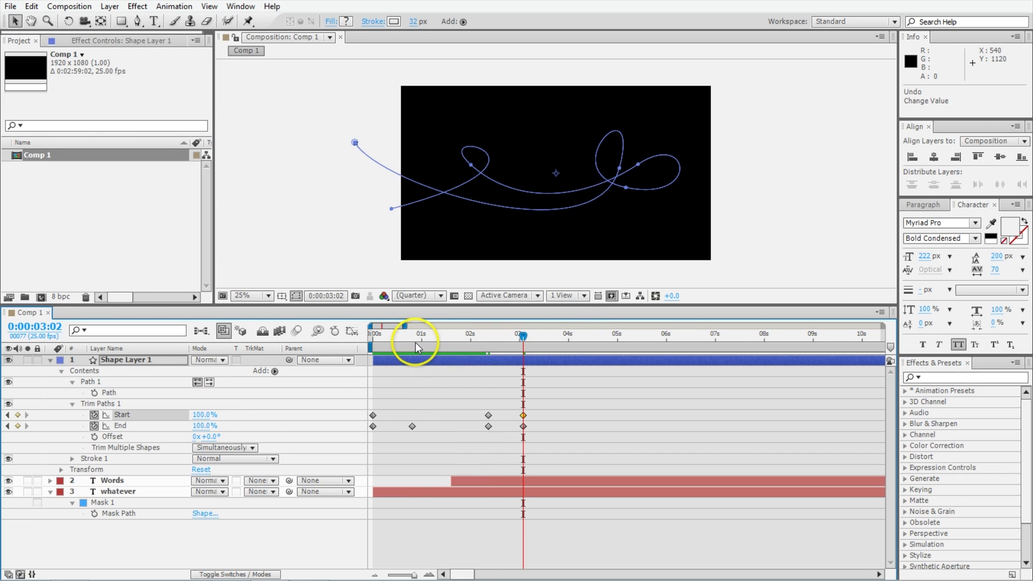
Move the first Trim Paths Start keyframe to 0:00:00:20 and preview the animation from the beginning
mouse_move(415, 343)
left_mouse_down()
mouse_move(387, 344)
mouse_move(412, 350)
left_mouse_up()
key("Home")
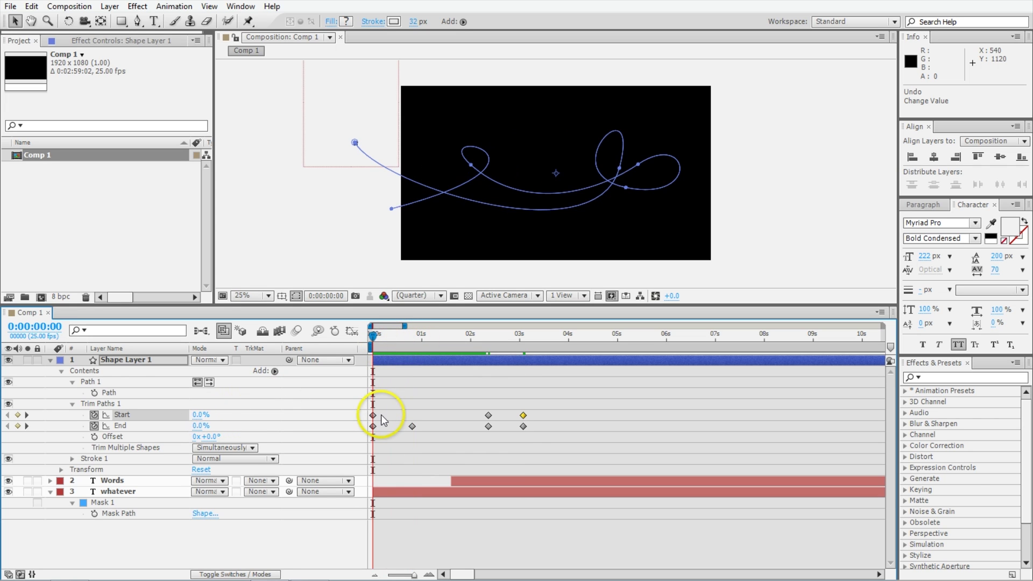
left_click_drag(373, 415, 412, 415)
key("space")
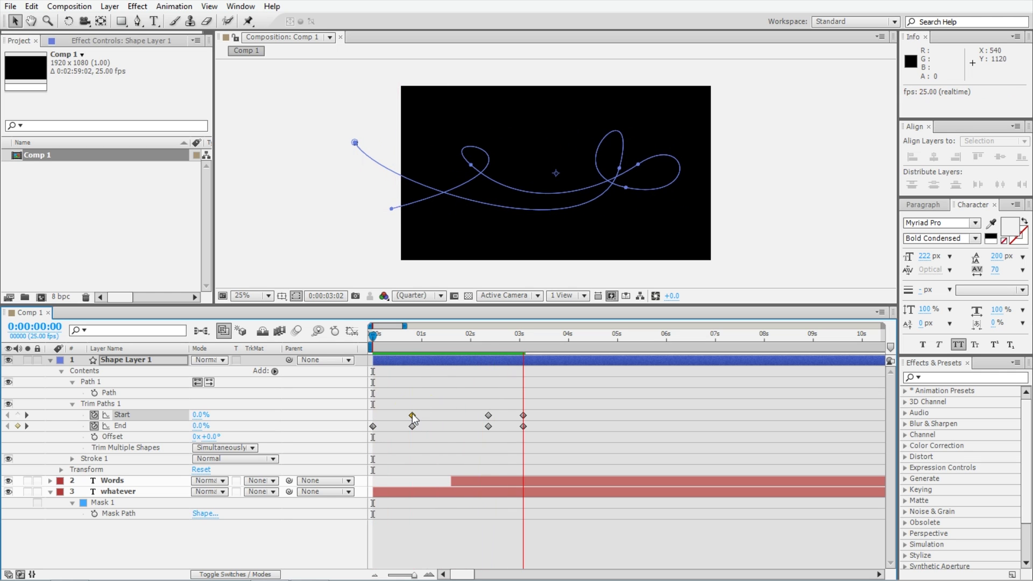
key("space")
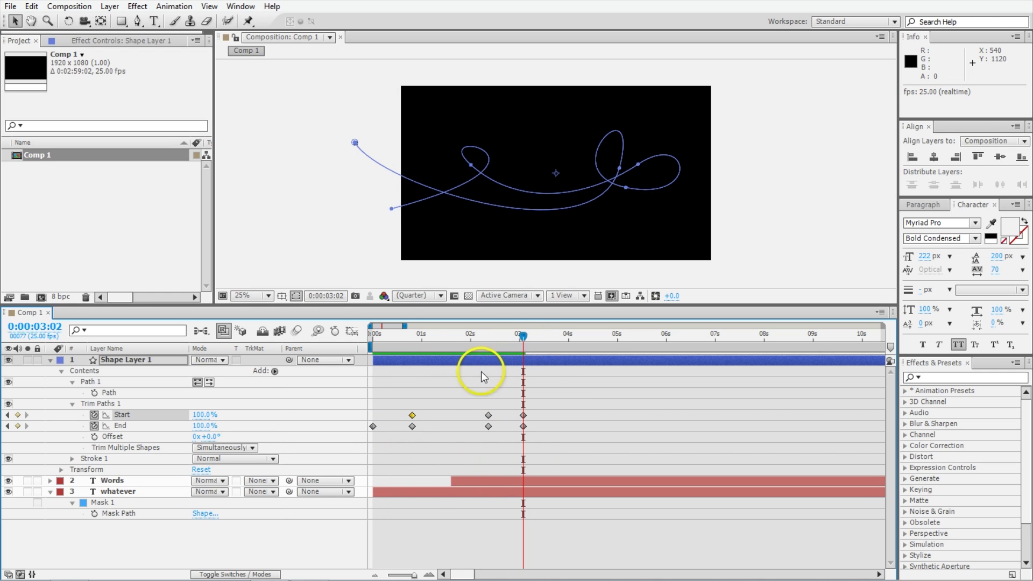
Apply Easy Ease to all Trim Paths Start and End keyframes on Shape Layer 1
mouse_move(397, 339)
left_mouse_down()
mouse_move(369, 341)
mouse_move(491, 345)
left_mouse_up()
key("Page_Up")
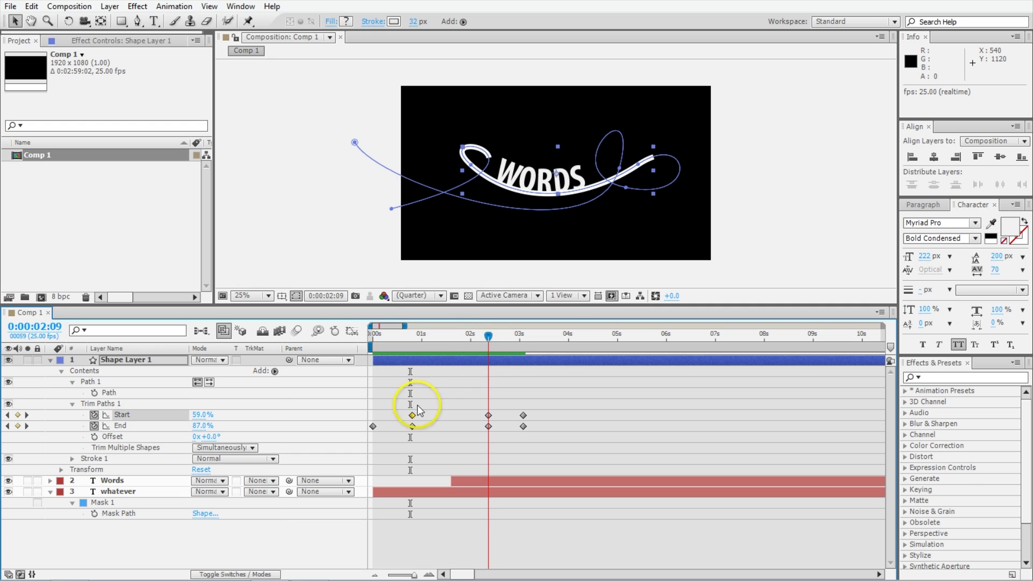
left_click(523, 336)
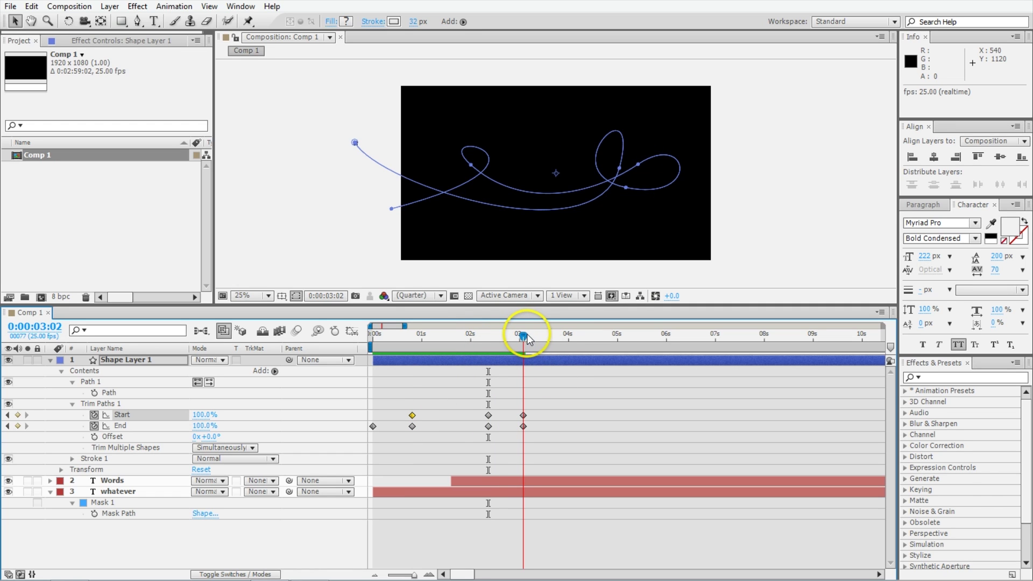
key("j")
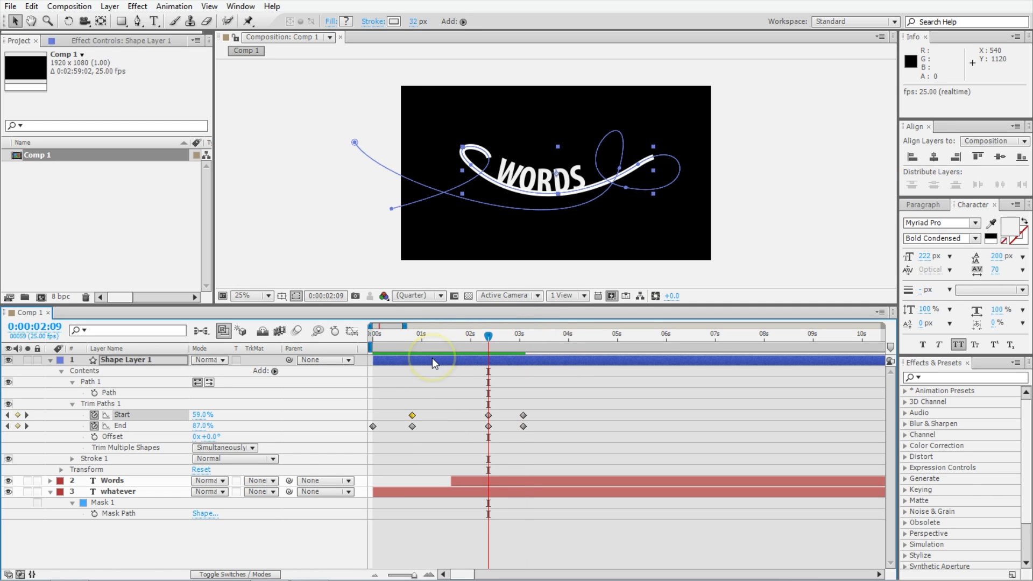
left_click(412, 335)
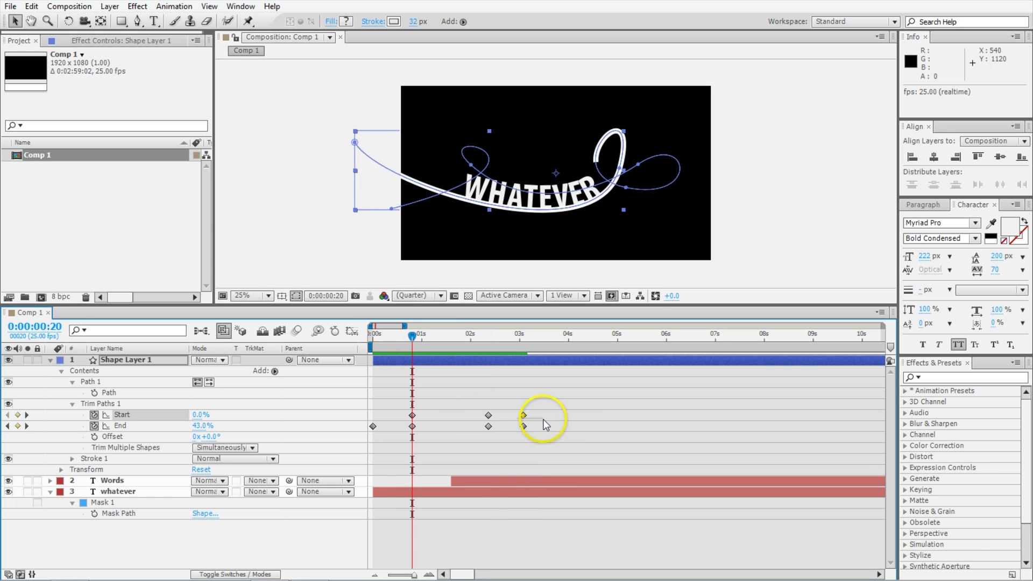
left_click_drag(543, 413, 367, 431)
key("F9")
left_click(415, 431)
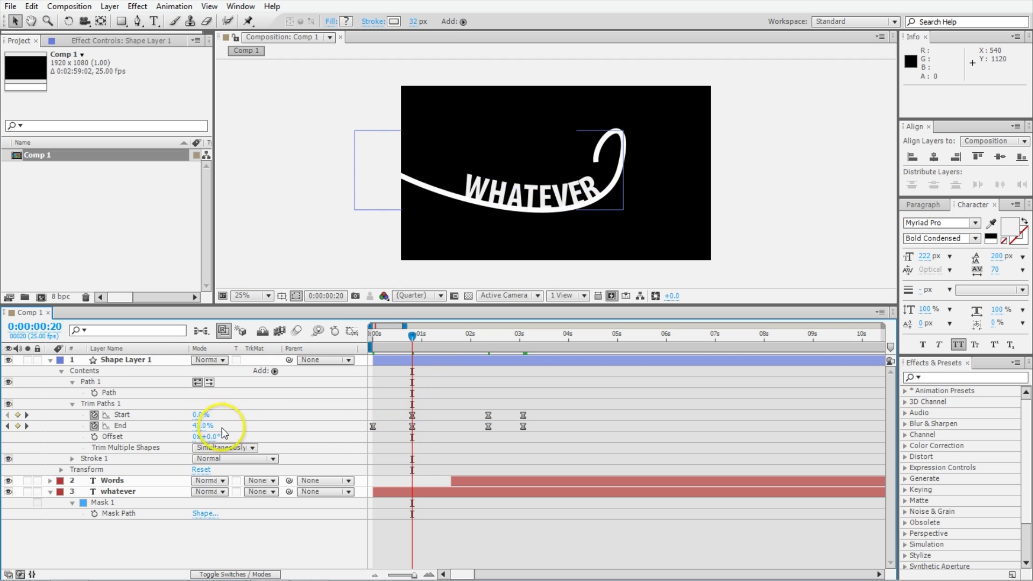
Reshape the Trim Paths End speed graph so each segment peaks early and slows gradually, and preview from the beginning
left_click(159, 427)
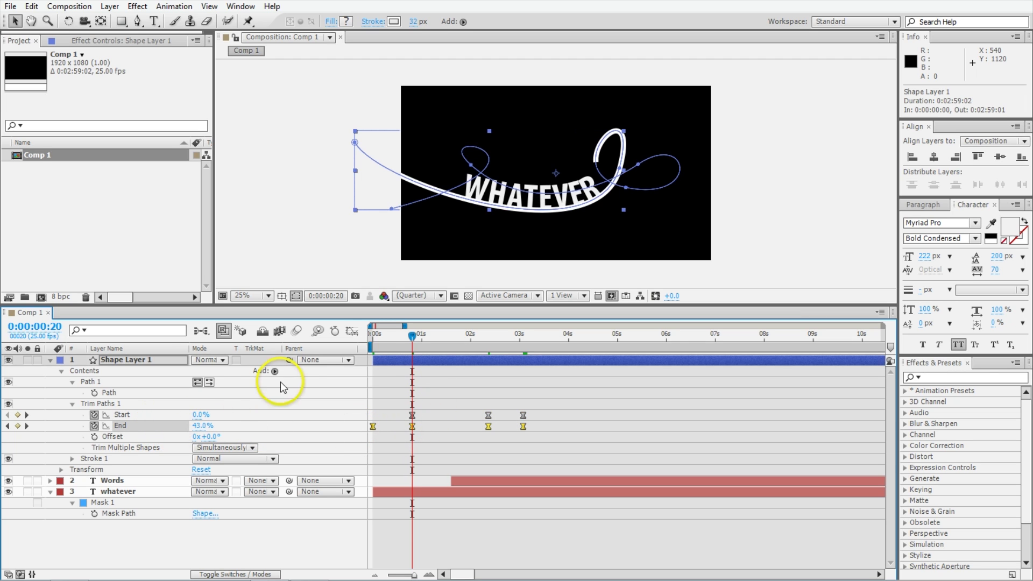
left_click(353, 331)
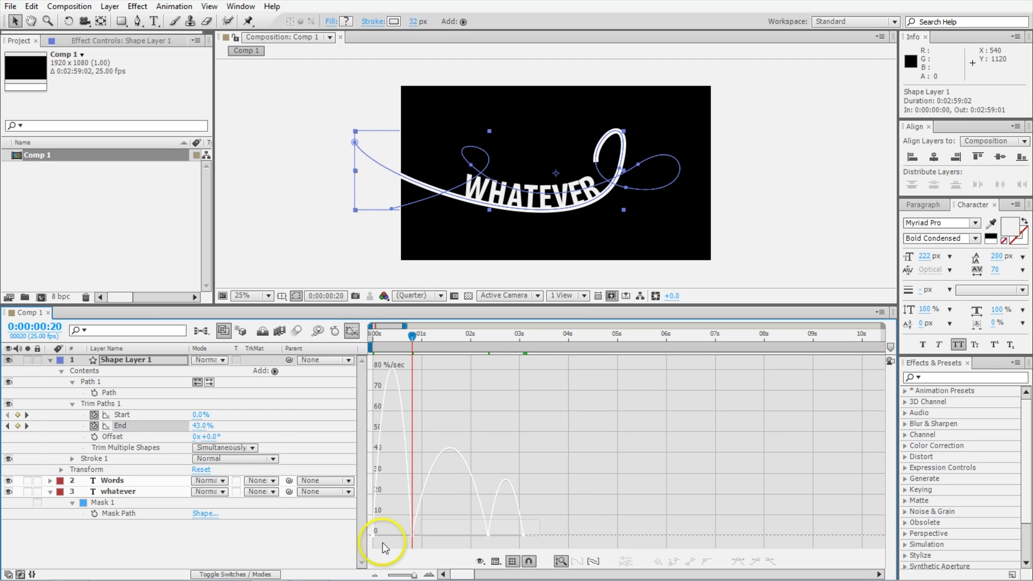
left_click_drag(376, 545, 370, 548)
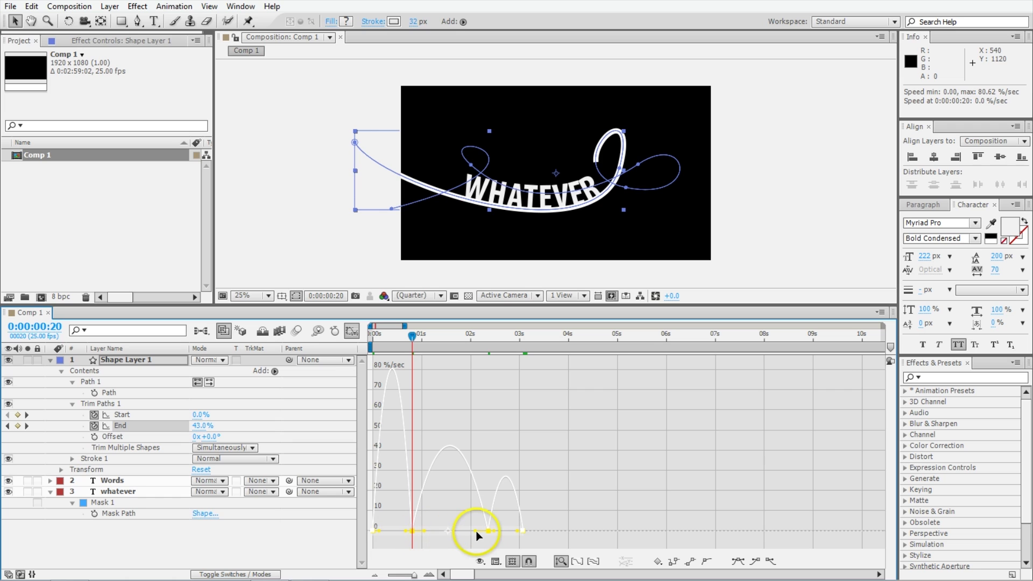
key("F9")
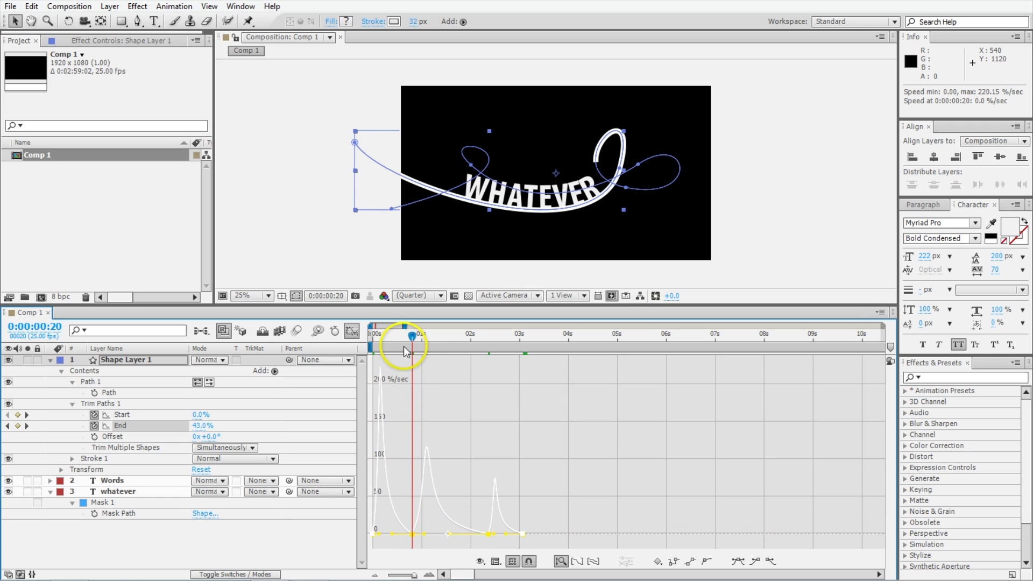
left_click(369, 340)
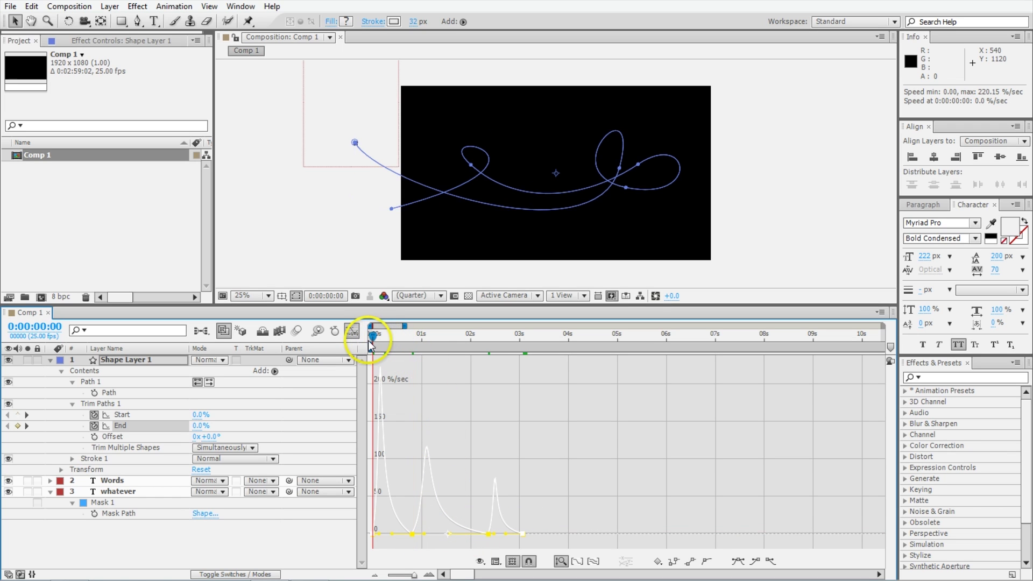
key("space")
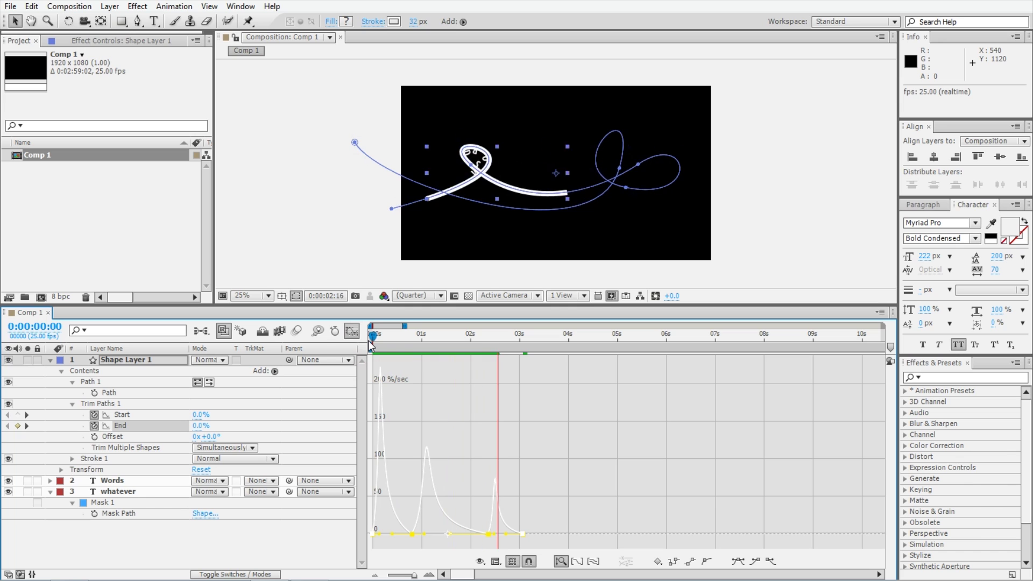
Reshape the Trim Paths Start speed graph so each segment peaks late, preview the motion, and close the Graph Editor
left_click(141, 416)
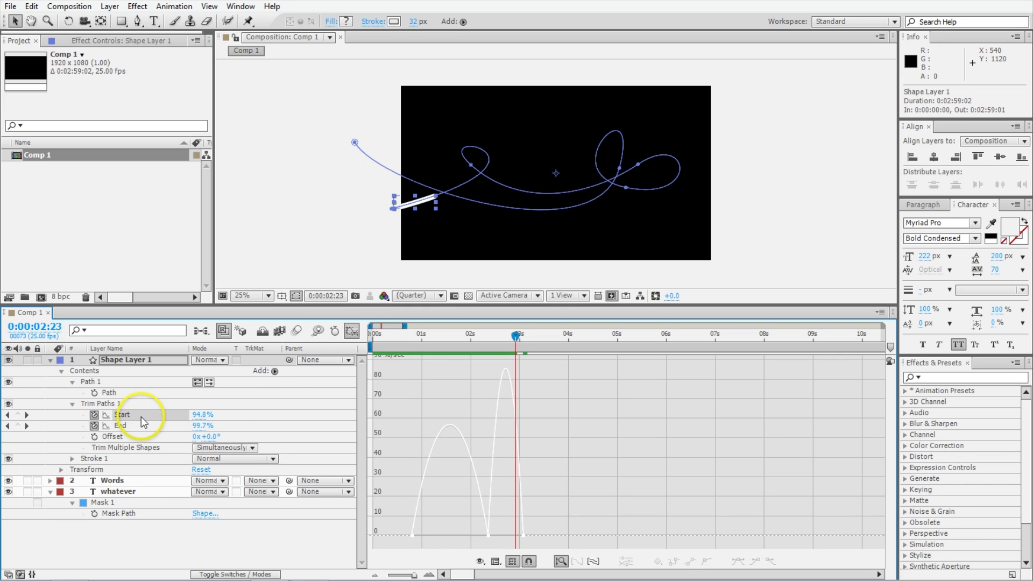
left_click_drag(380, 541, 470, 531)
left_click(383, 336)
key("space")
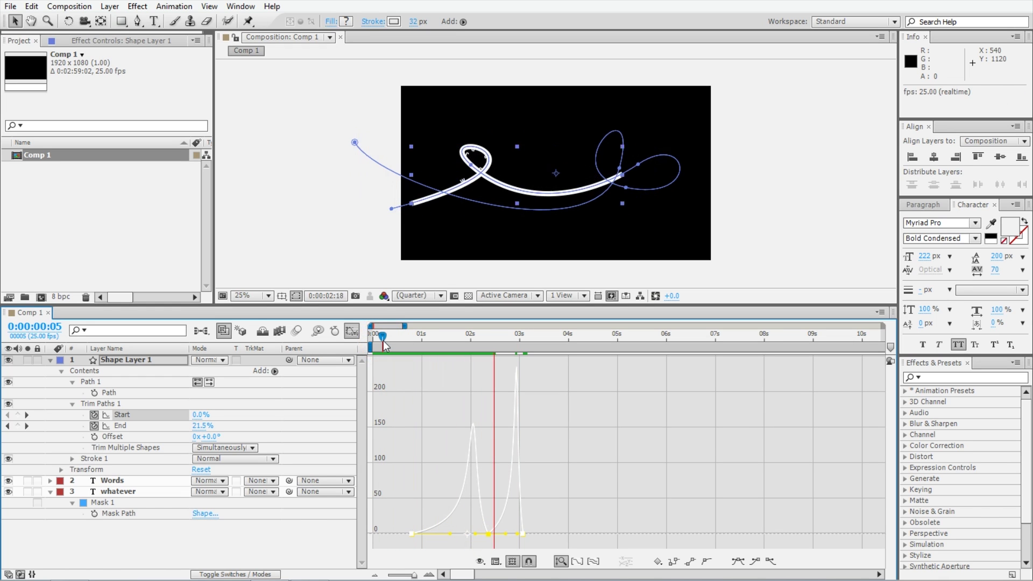
left_click(407, 334)
key("space")
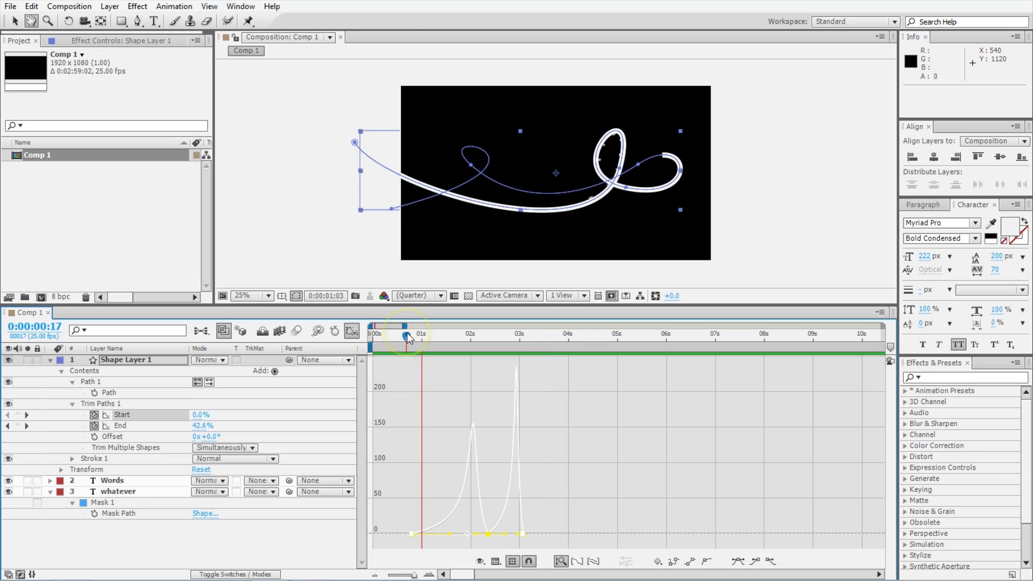
key("space")
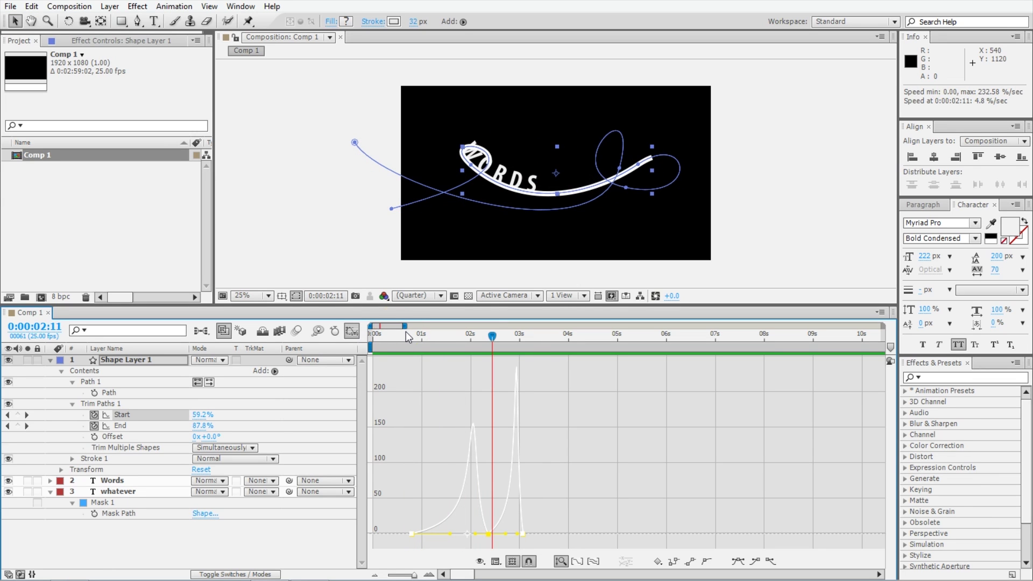
left_click(352, 331)
Add dashes to Shape Layer 1's Stroke 1 and set the Dash value to 60
left_click(419, 336)
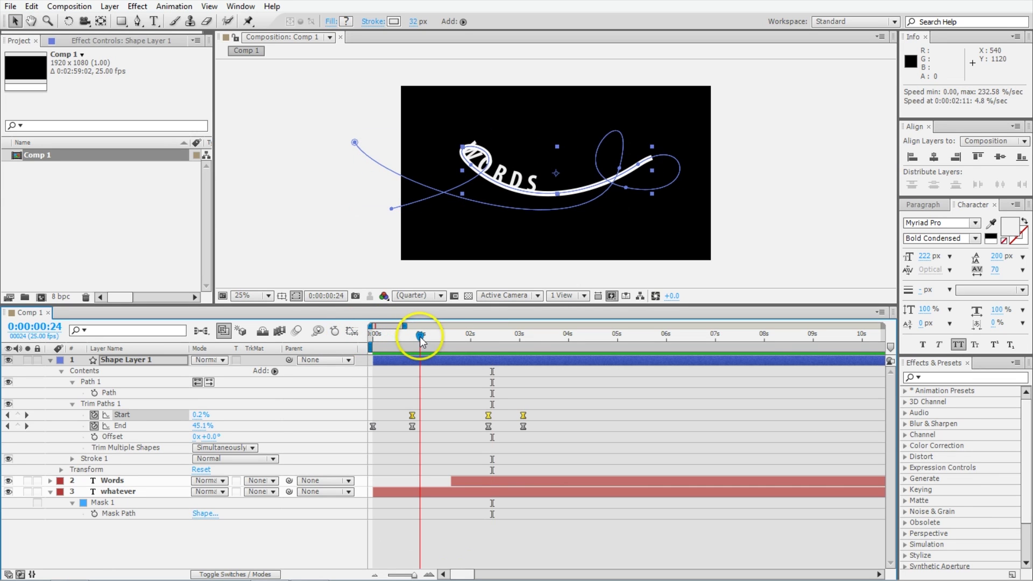
left_click(484, 341)
left_click(325, 528)
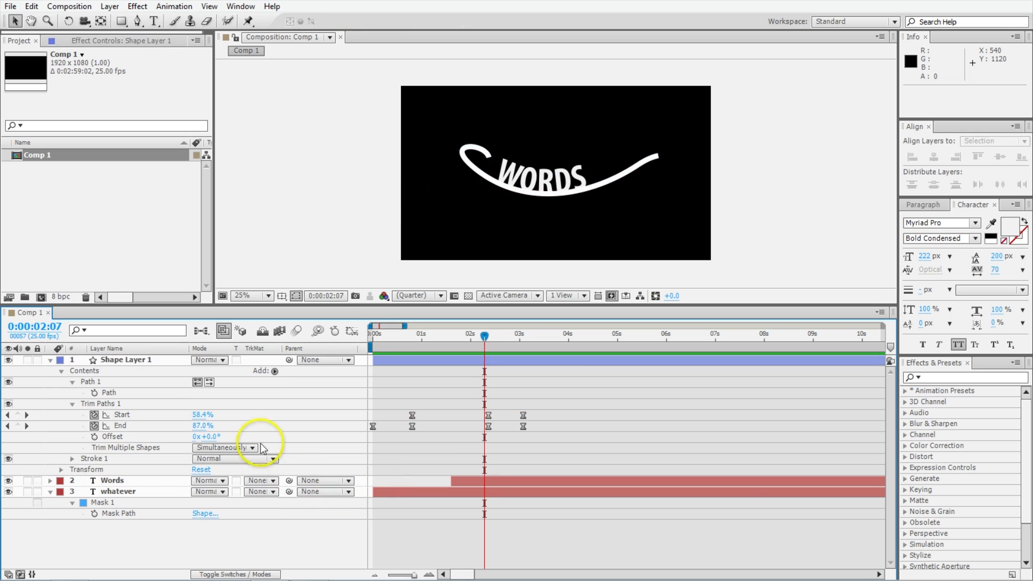
left_click(72, 382)
left_click(73, 383)
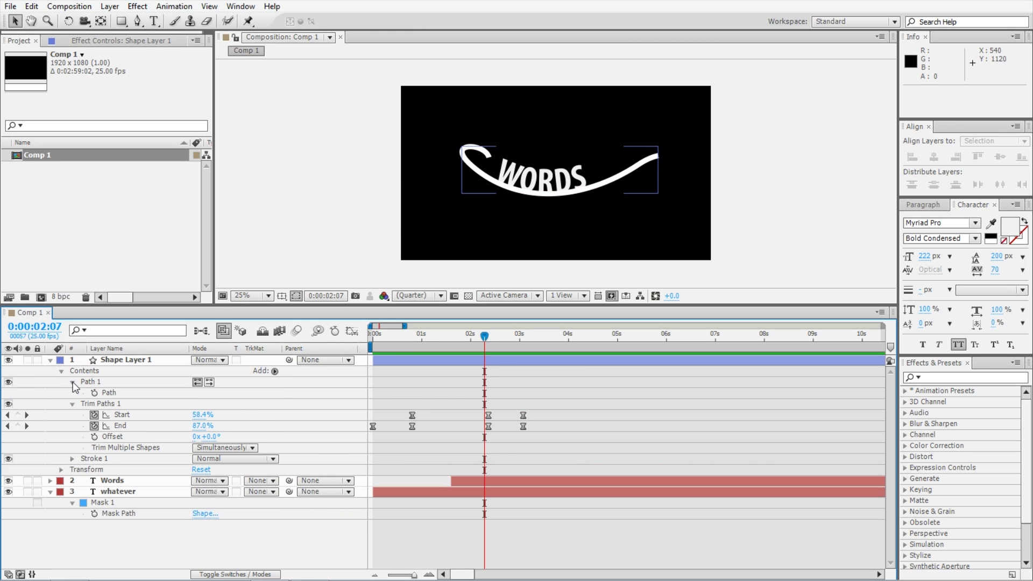
left_click(73, 459)
scroll(129, 487, "down", 1)
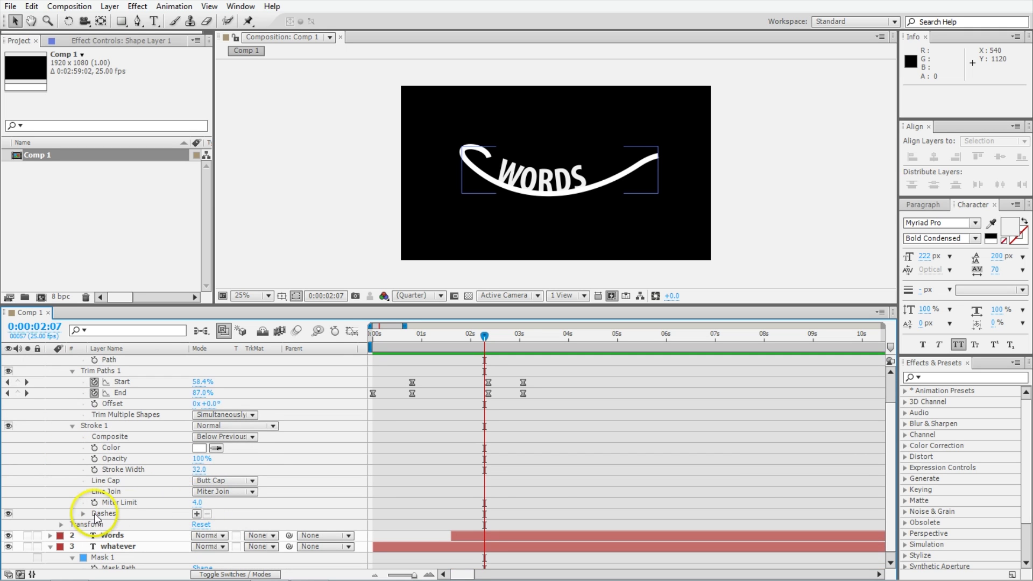
left_click(197, 513)
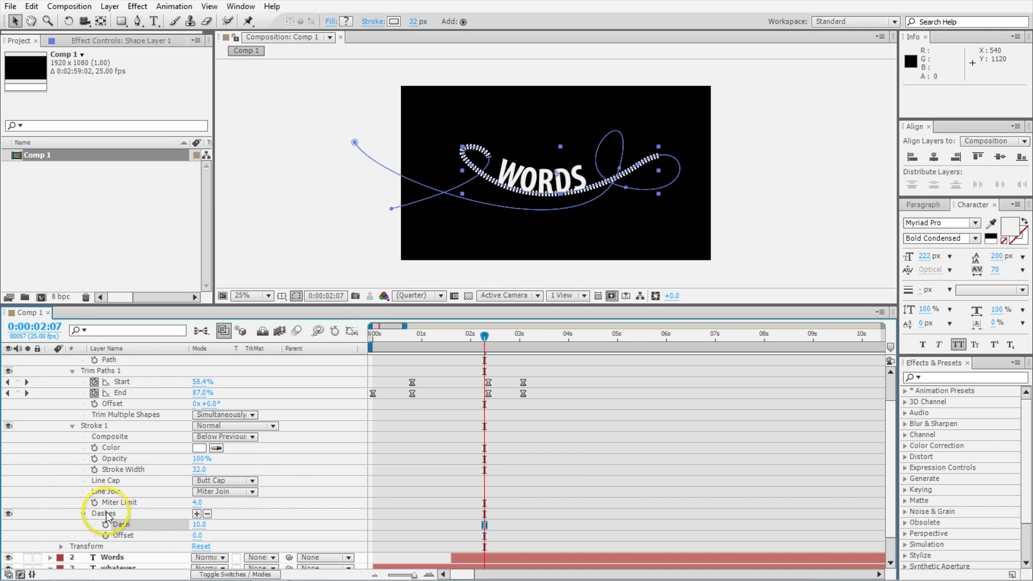
left_click(93, 426)
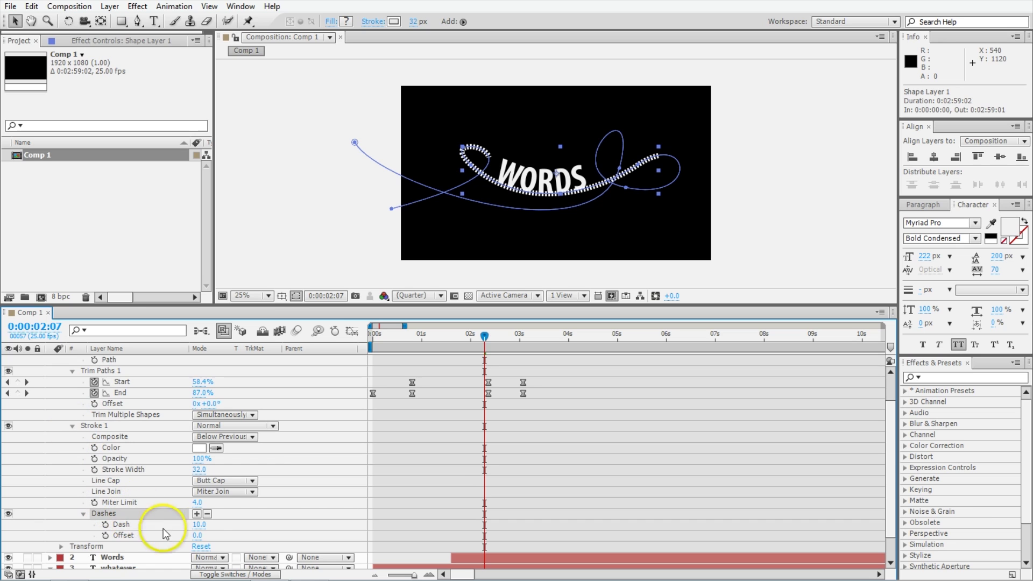
left_click(198, 525)
key("Return")
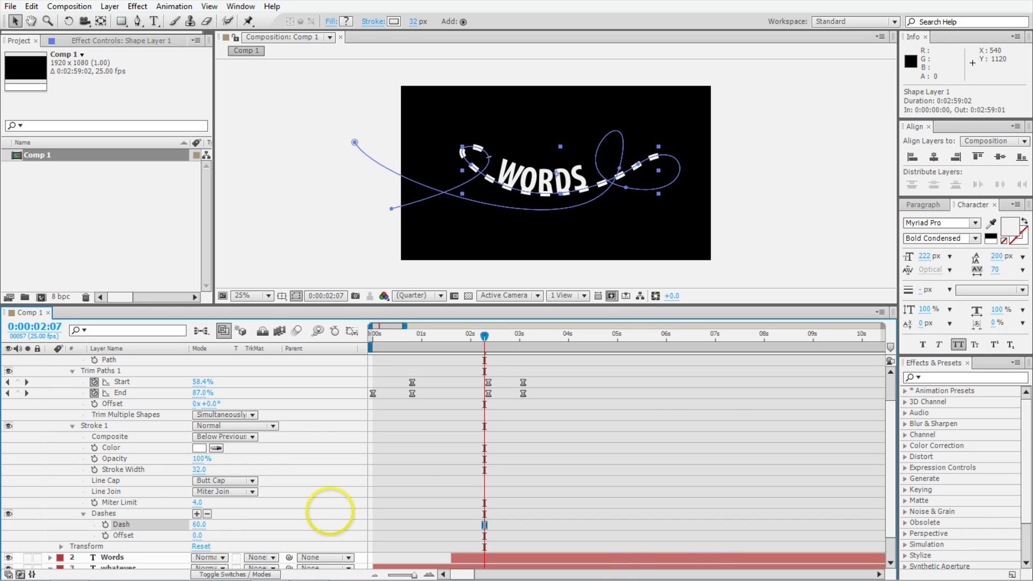
Preview the dashed stroke from the beginning and examine it beneath the second word at 0:00:02:09
left_click(377, 337)
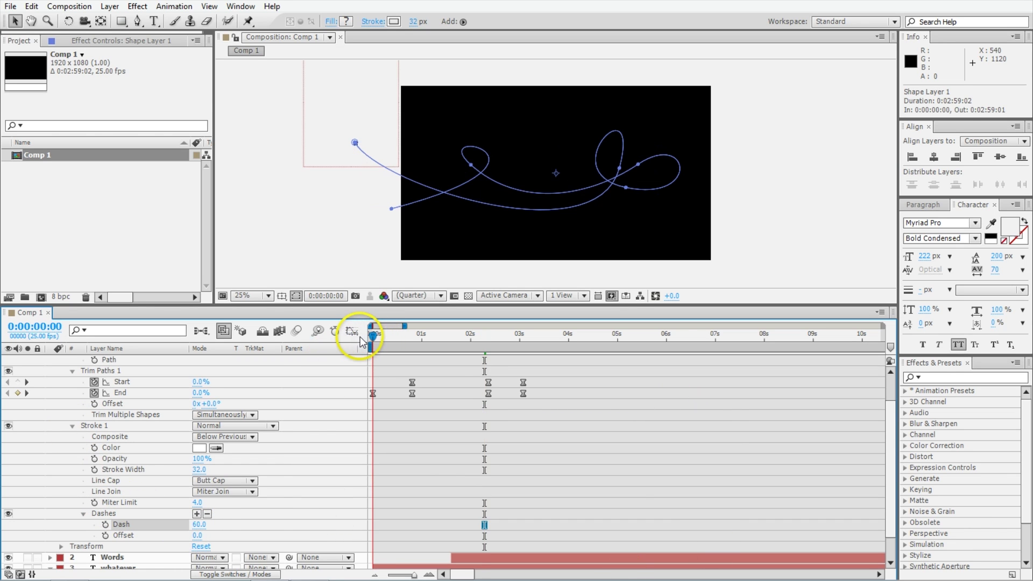
key("space")
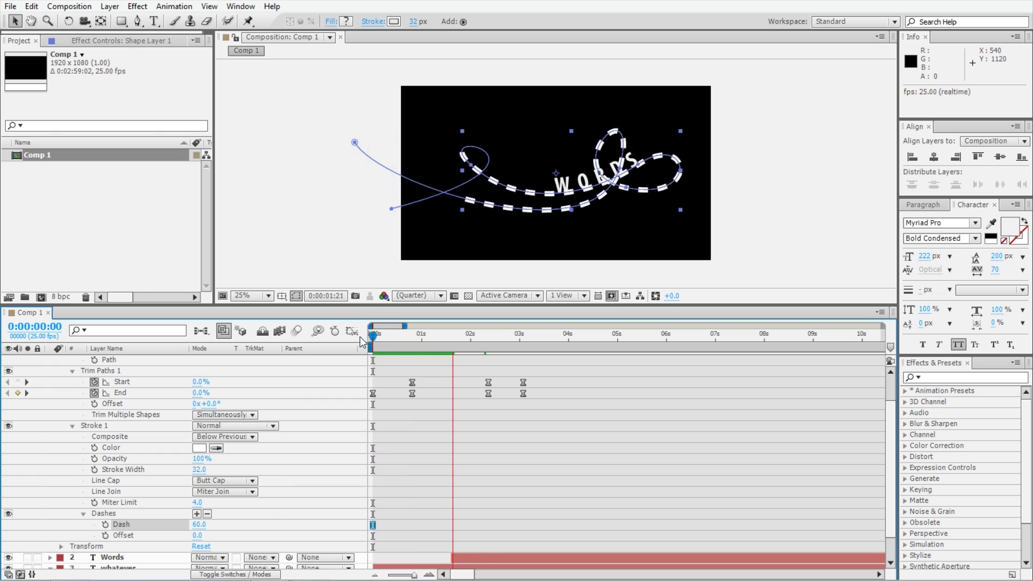
left_click(519, 186)
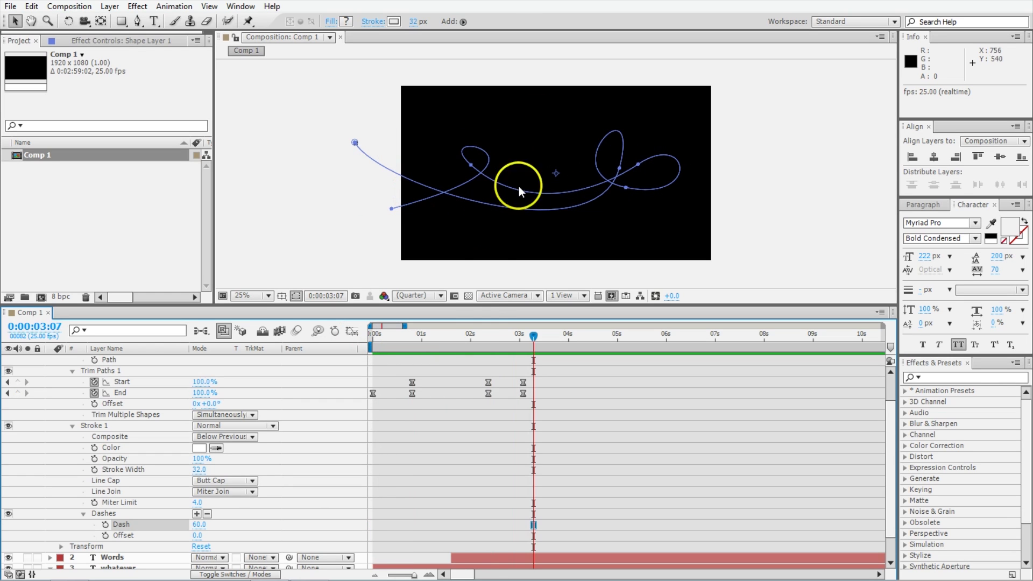
mouse_move(480, 337)
left_mouse_down()
mouse_move(508, 339)
mouse_move(491, 345)
left_mouse_up()
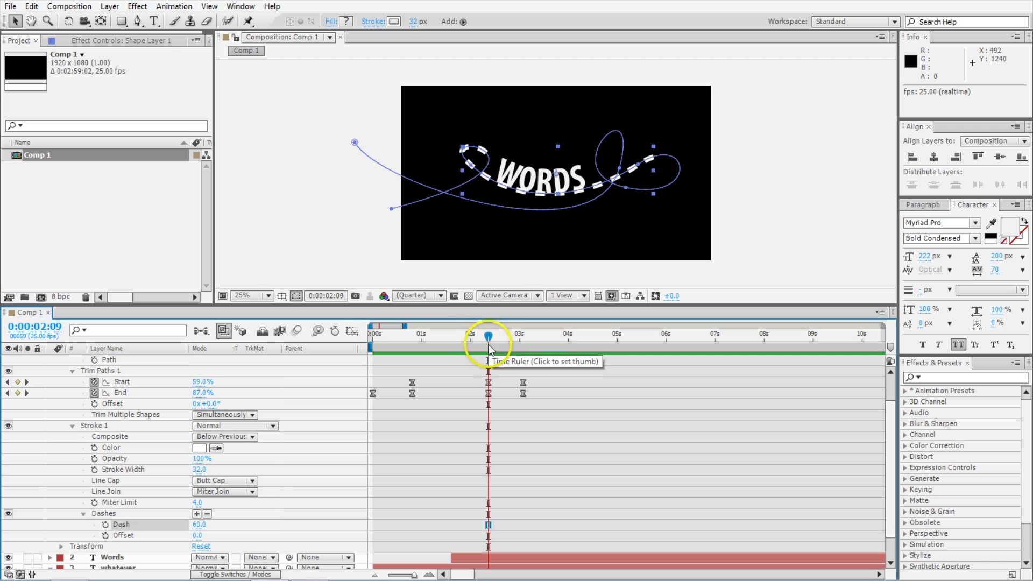
left_click(491, 349)
left_click(467, 334)
key("space")
key("space")
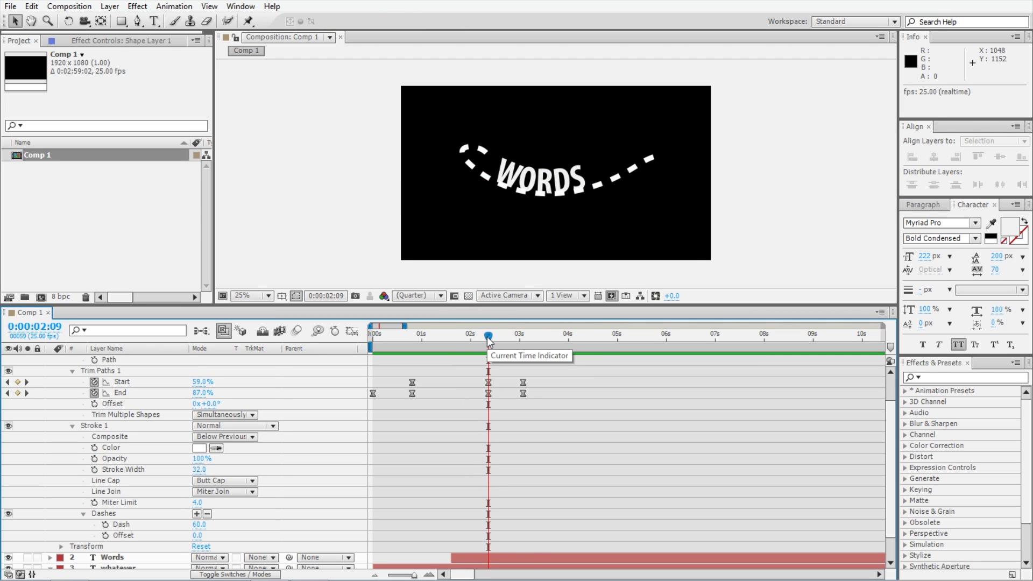
left_click(359, 503)
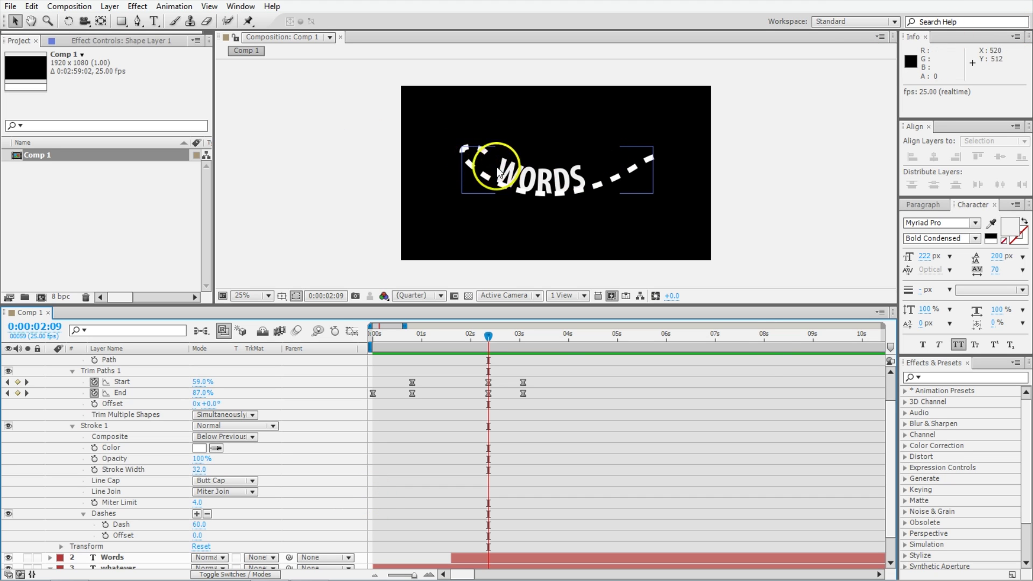
left_click(546, 207)
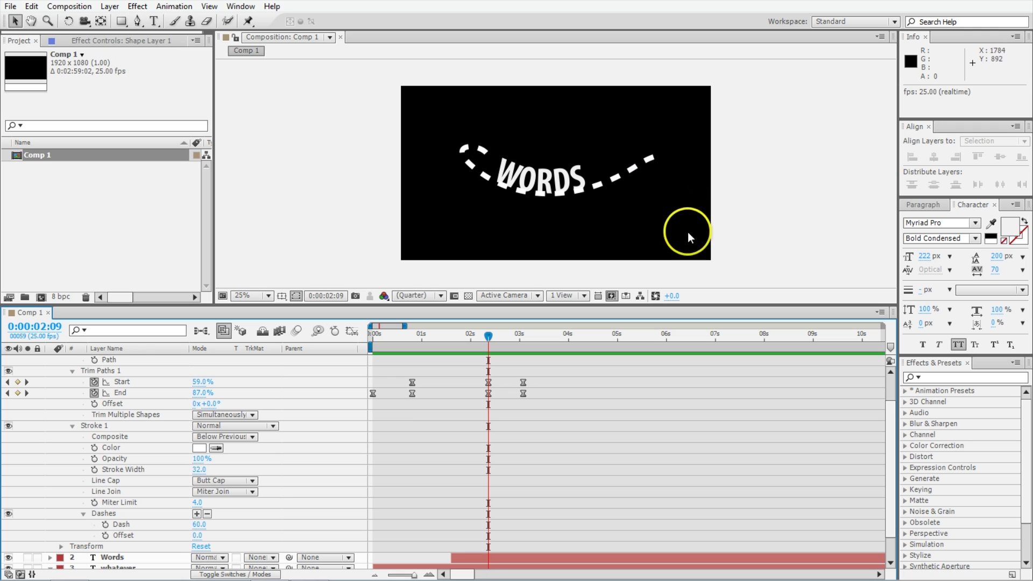
Collapse Shape Layer 1's properties and leave all layers deselected
scroll(515, 445, "up", 1)
left_click(516, 444)
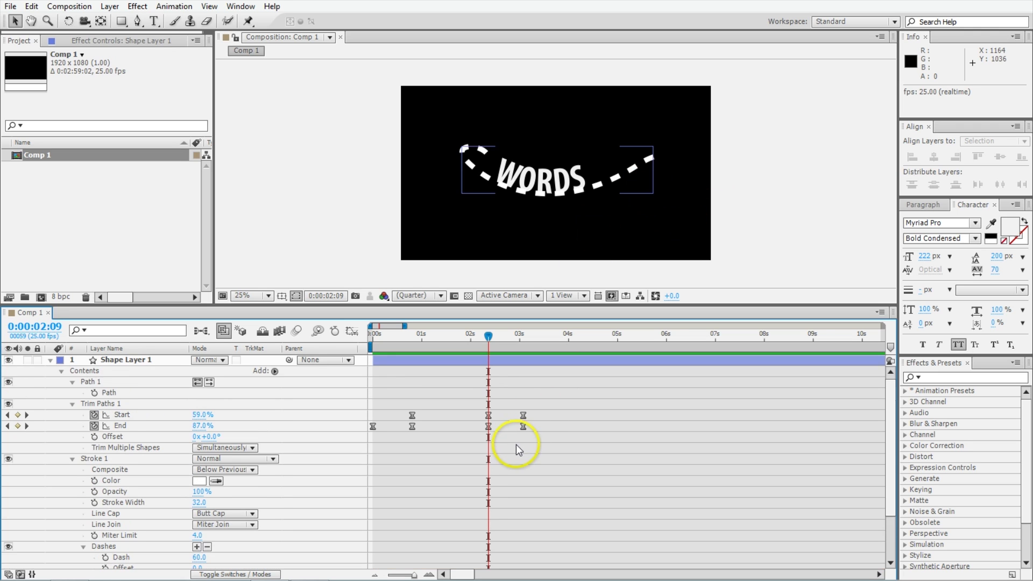
left_click(50, 360)
left_click_drag(484, 338, 484, 338)
left_click(656, 194)
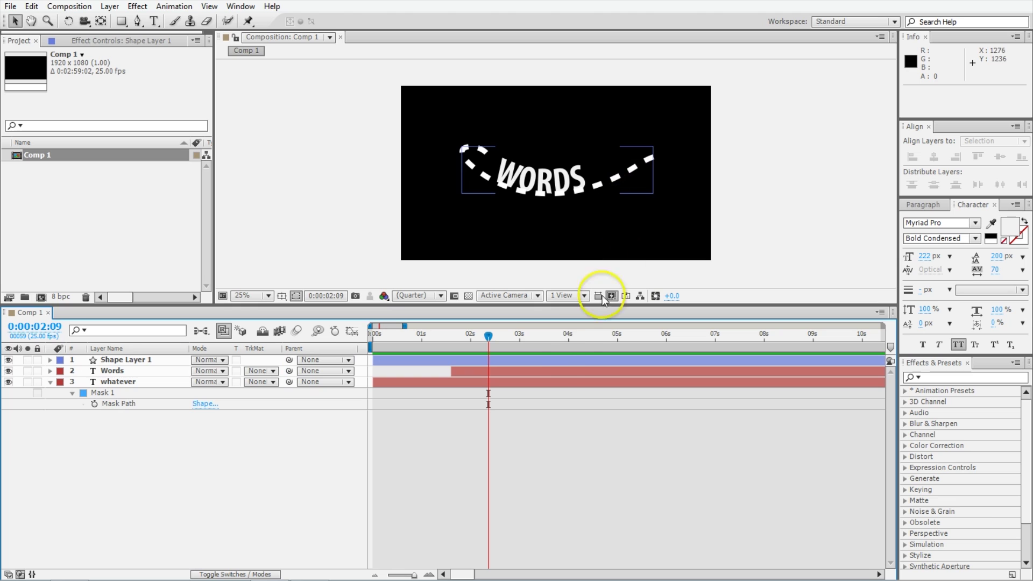
At 0:00:00:15, draw a small curl with the Pen tool on a new shape layer, branching down from the stroke under WHATEVER
left_click(138, 22)
left_click_drag(446, 333, 402, 335)
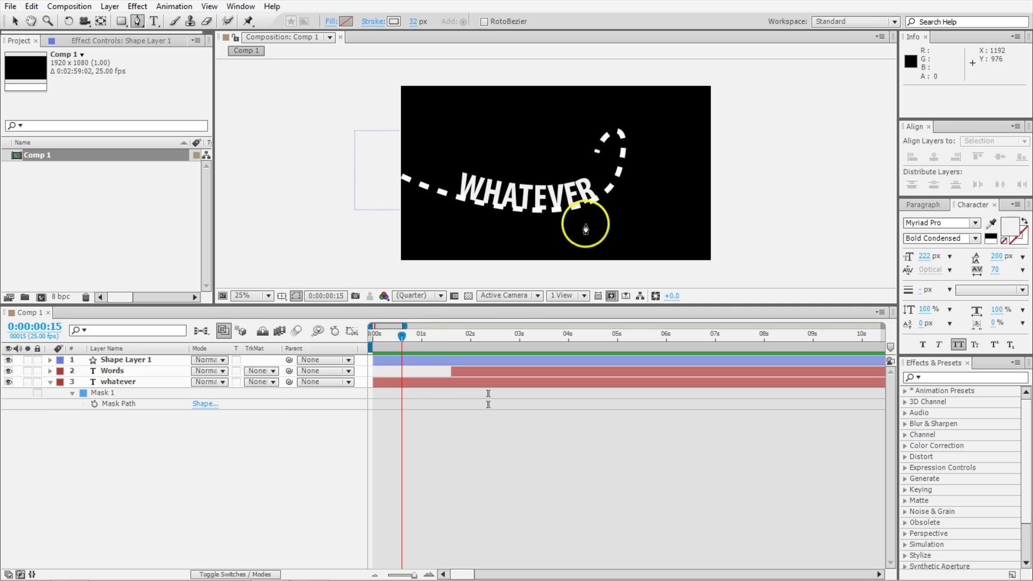
left_click(498, 212)
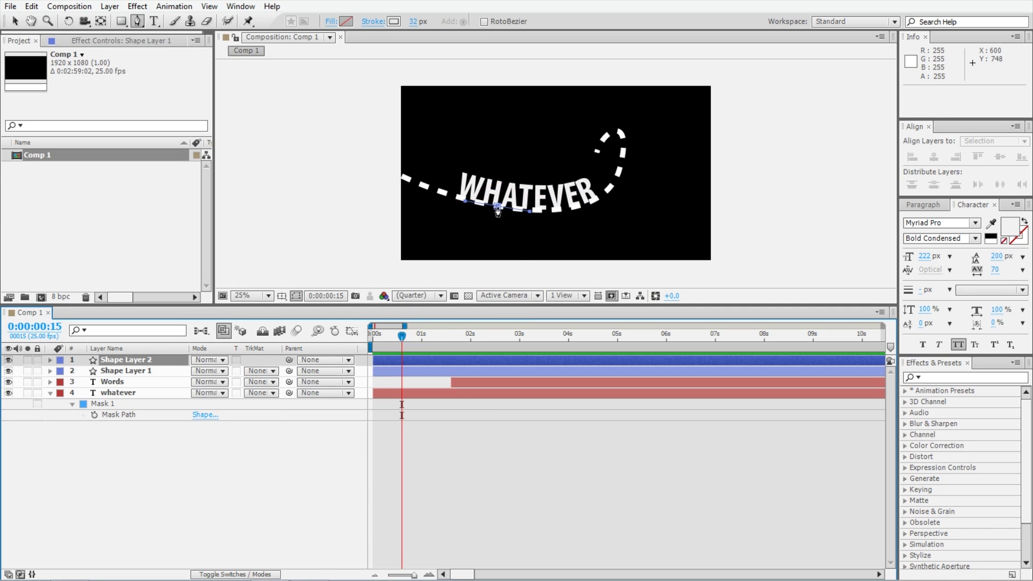
mouse_move(498, 207)
left_mouse_down()
mouse_move(535, 212)
mouse_move(550, 236)
mouse_move(507, 235)
left_mouse_up()
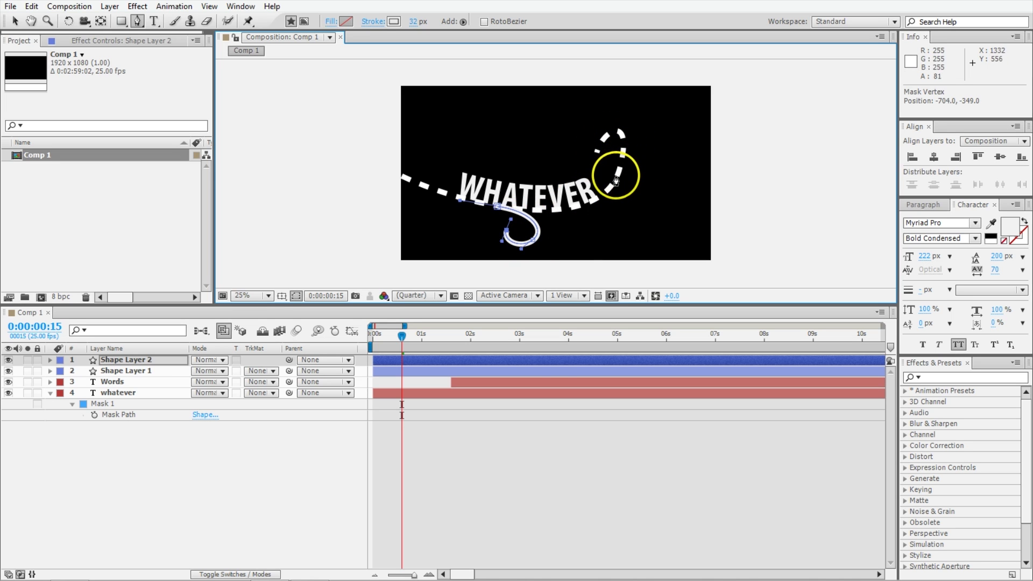
Draw a second curl with the Pen tool on a new shape layer, branching upward from the dashed stroke to the right of WHATEVER
left_click(537, 422)
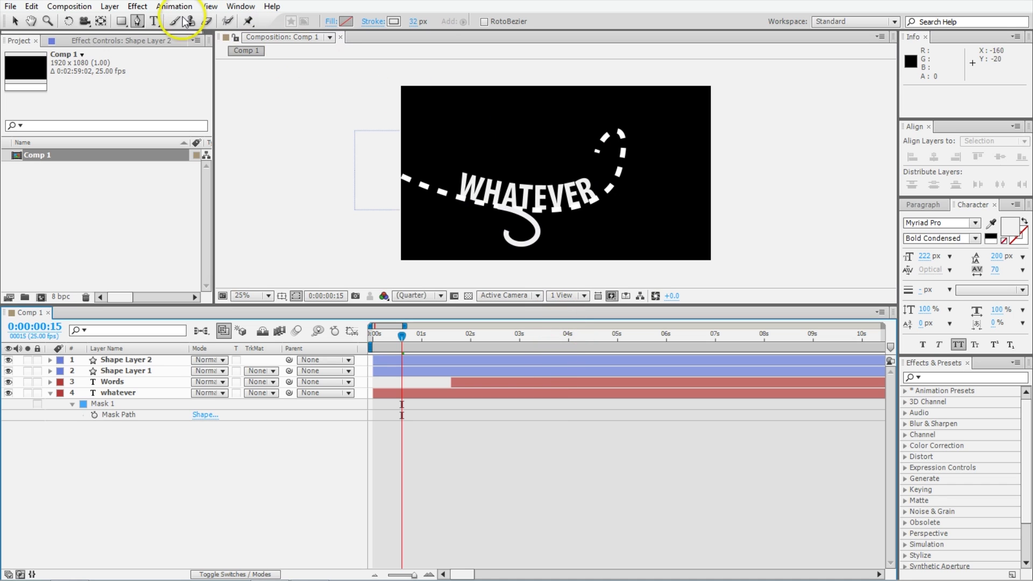
left_click(138, 22)
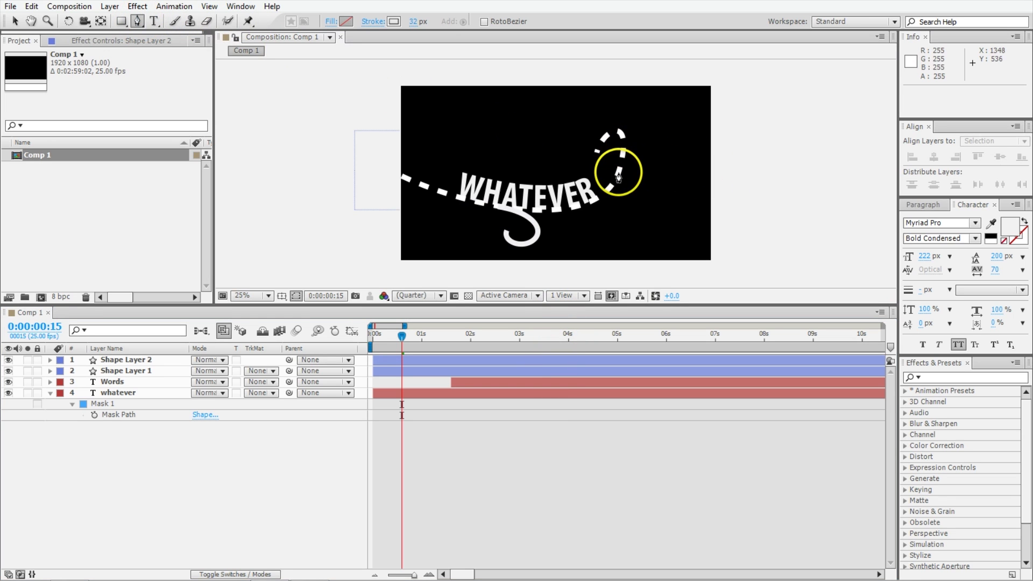
left_click(624, 155)
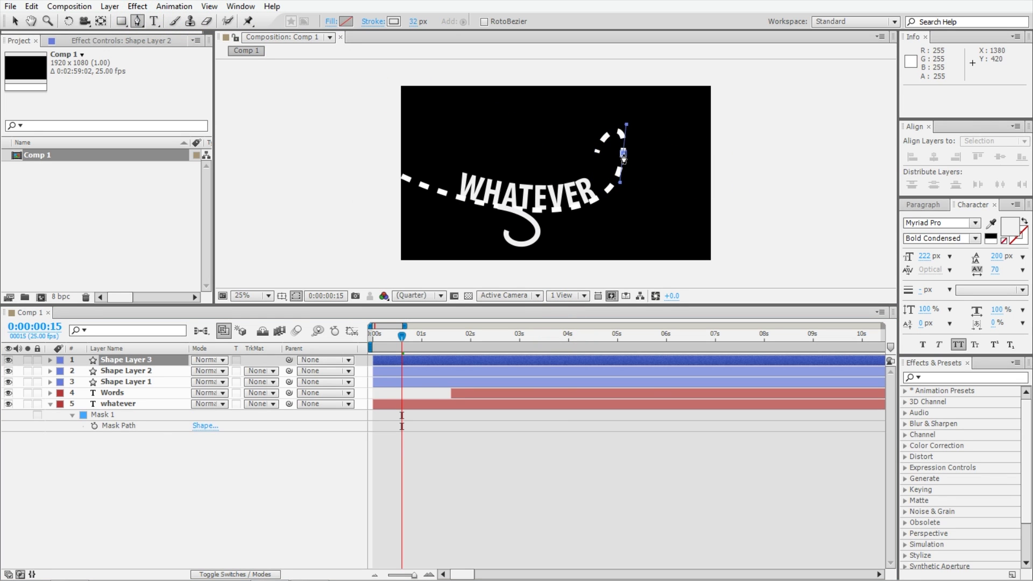
left_click_drag(655, 108, 658, 118)
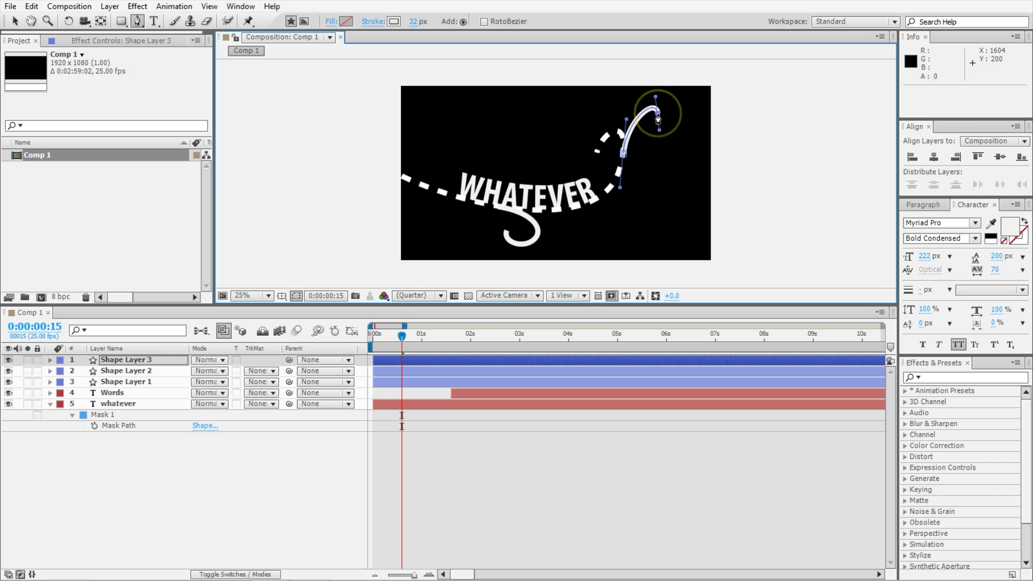
left_click_drag(661, 131, 645, 112)
Adjust the Bezier handles at the upper curl's peak and end point to round it, and leave all layers deselected
key("v")
left_click_drag(658, 113, 636, 95)
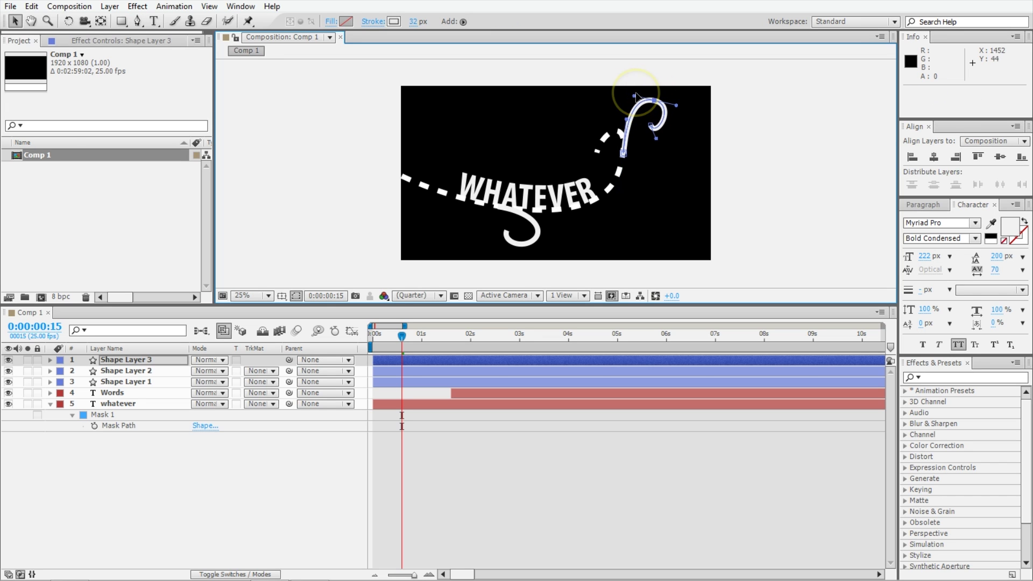
left_click(650, 126)
left_click_drag(656, 138, 664, 132)
left_click(538, 416)
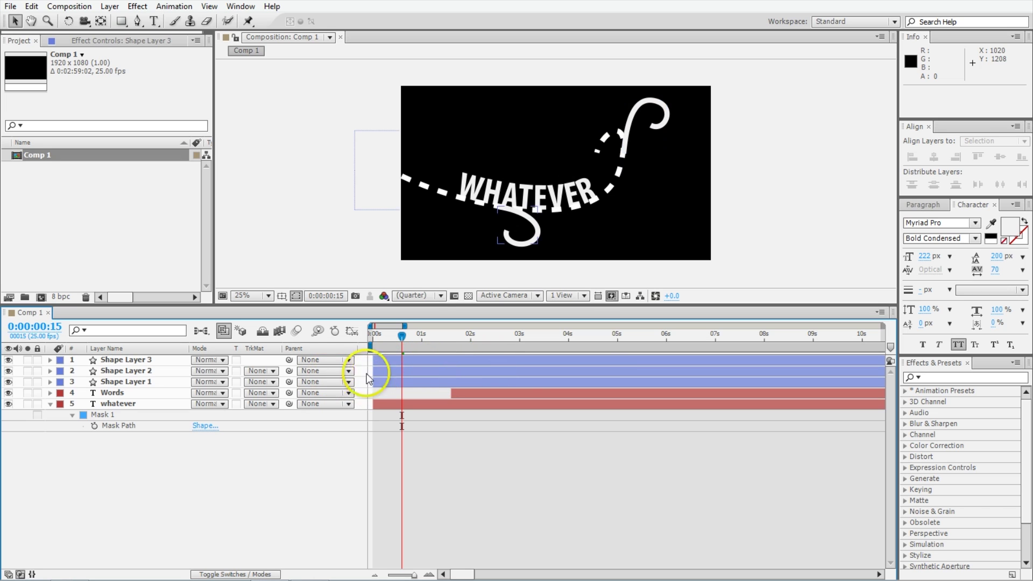
Trim the In point of Shape Layer 2 to 0:00:00:05 and that of Shape Layer 3 to 0:00:00:09
mouse_move(390, 336)
left_mouse_down()
mouse_move(374, 336)
mouse_move(383, 334)
left_mouse_up()
left_click(154, 373)
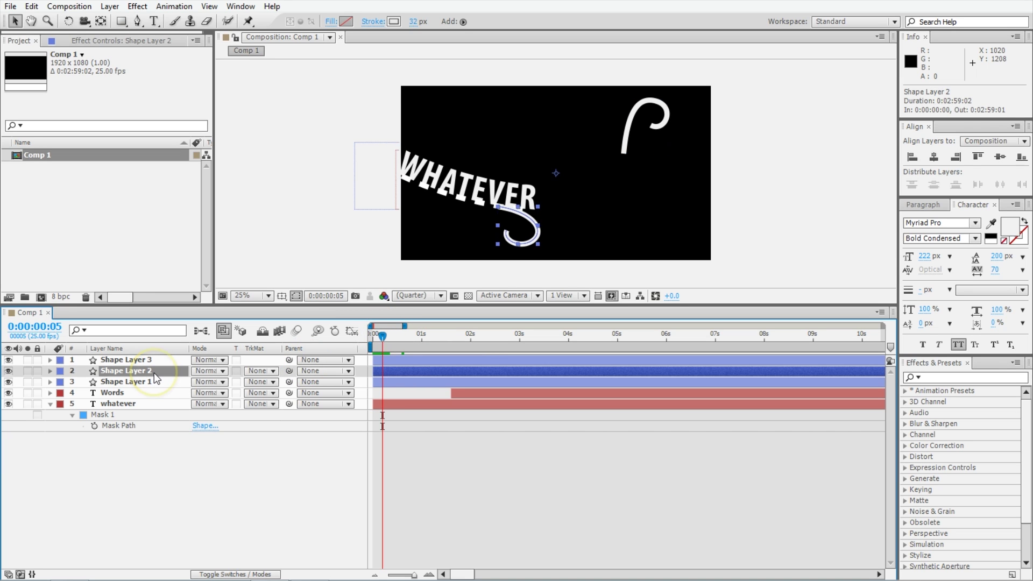
key("alt+bracketleft")
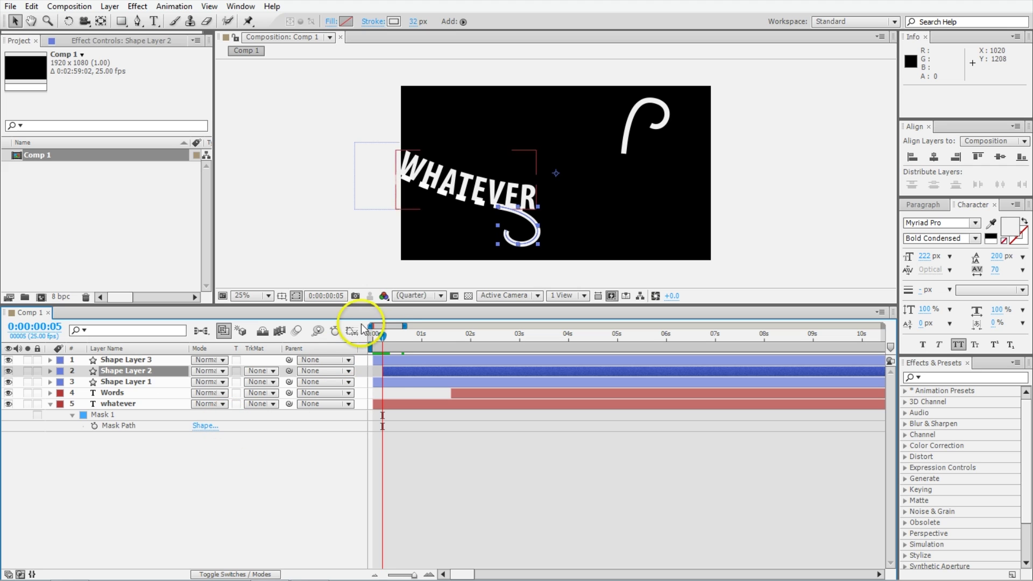
left_click(391, 337)
left_click(418, 360)
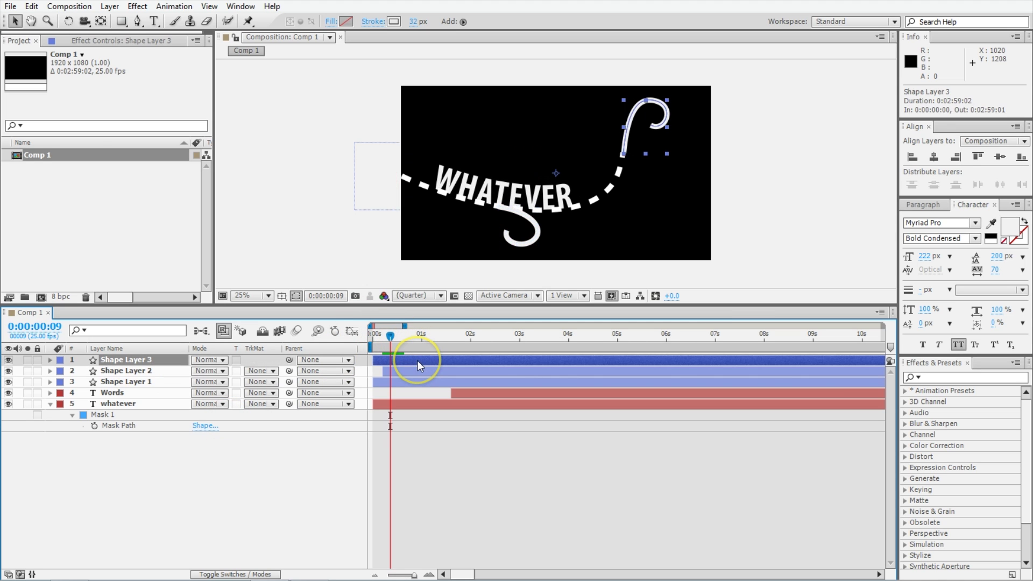
key("alt+bracketleft")
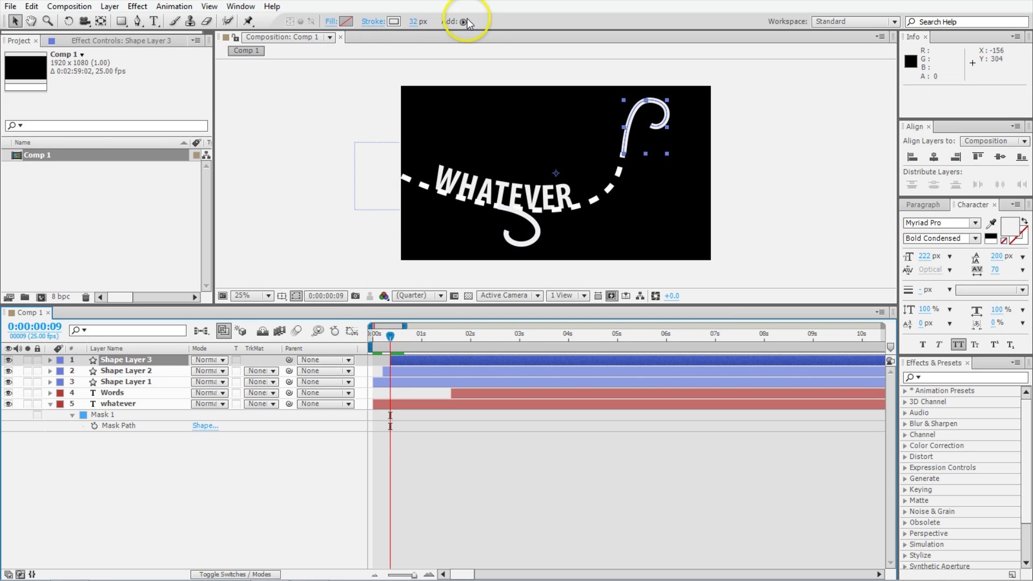
Copy Trim Paths 1 from Shape Layer 1 to Shape Layer 3 at 0:00:00:09, preview it and reveal the pasted keyframes
left_click(134, 382)
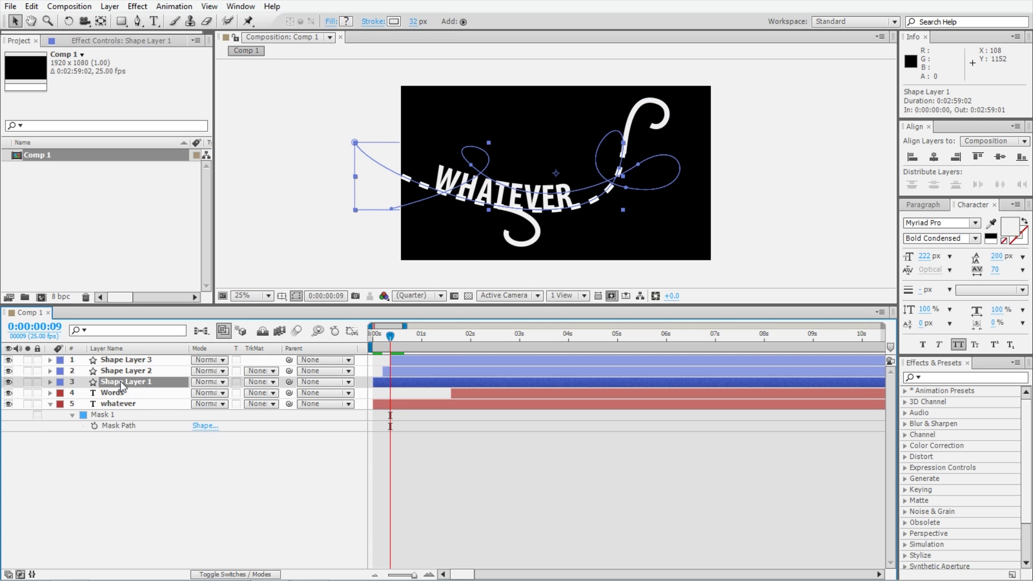
key("u")
key("u")
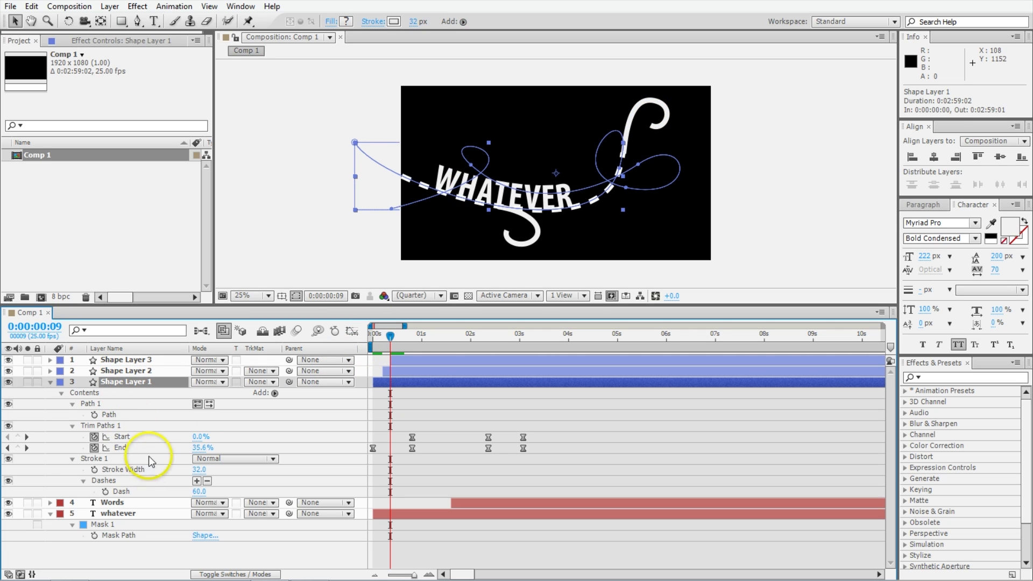
left_click(109, 427)
left_click(309, 353)
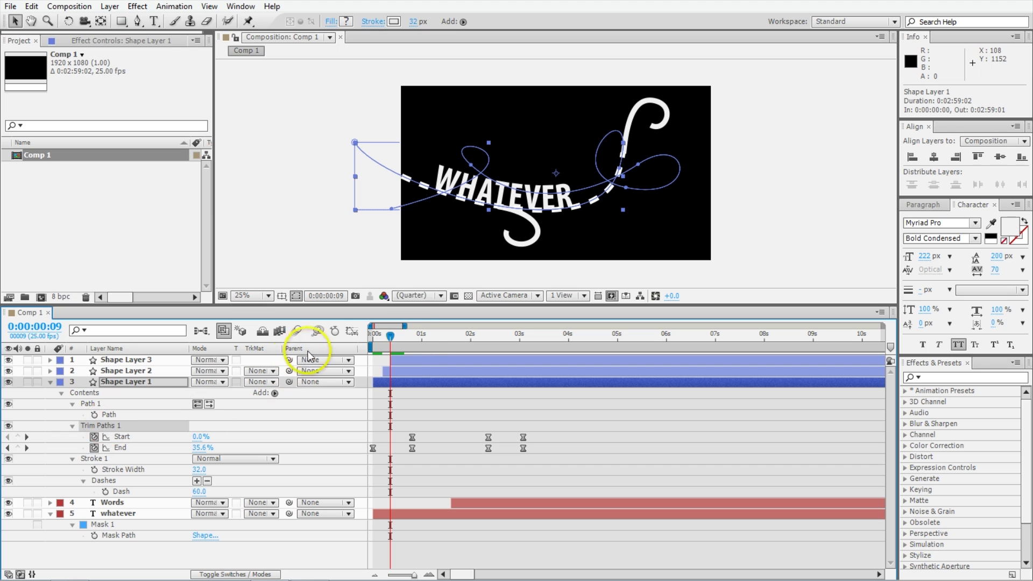
left_click(402, 362)
key("space")
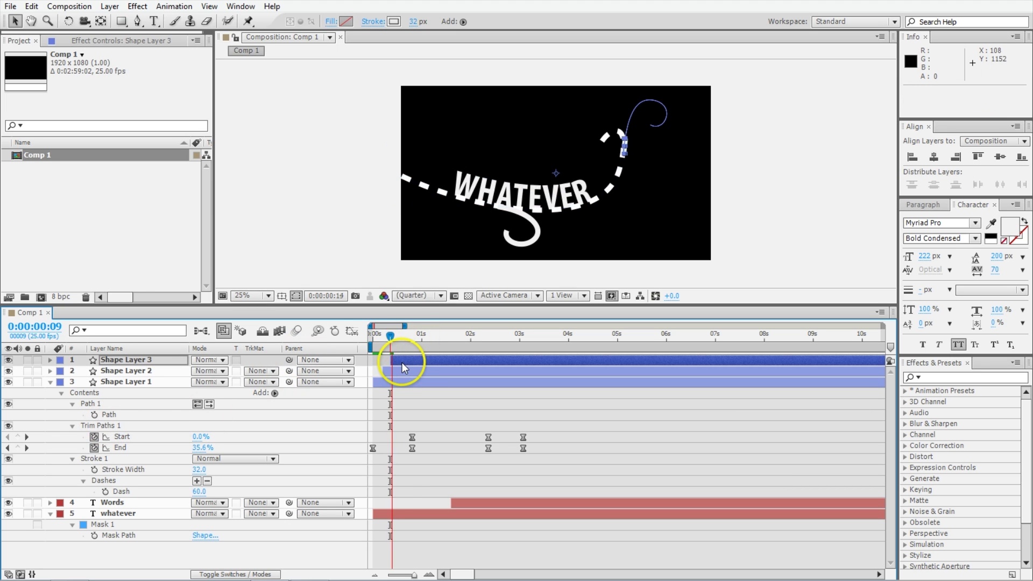
key("u")
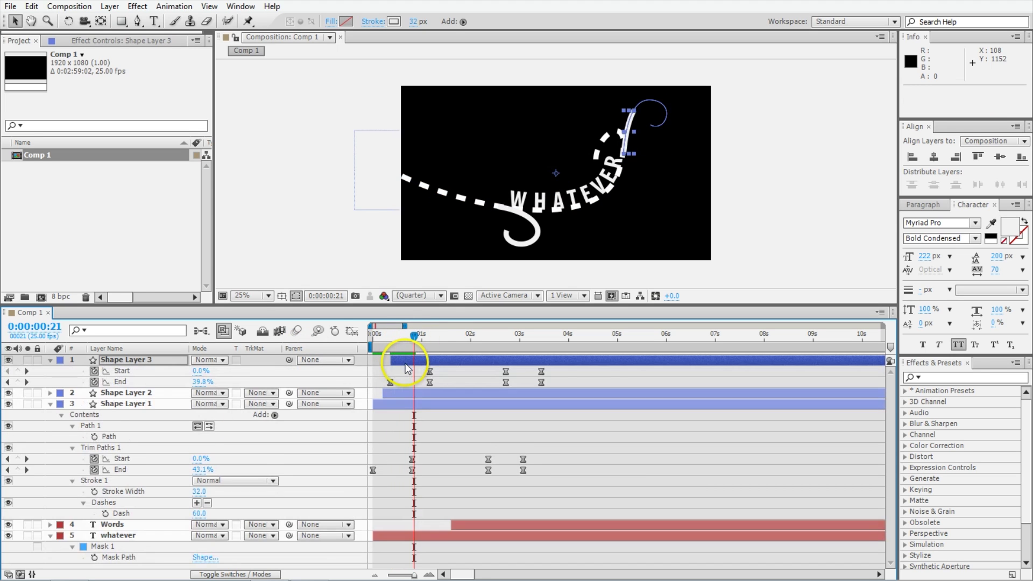
Try to delete Shape Layer 3's last two pairs of Start and End keyframes
left_click_drag(415, 338, 421, 341)
left_click_drag(561, 370, 495, 382)
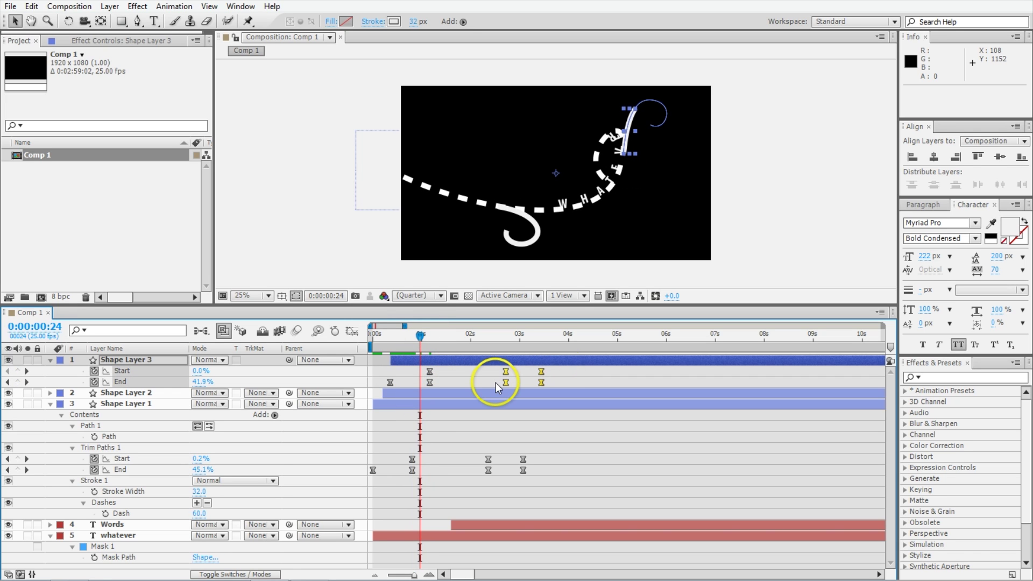
key("Delete")
key("ctrl+z")
Move Shape Layer 3's first two Start keyframes to 0:00:00:09 and 0:00:01:04, and delete all Start and End keyframes beyond them
left_click(429, 371)
left_click_drag(431, 373, 387, 373)
left_click(505, 376)
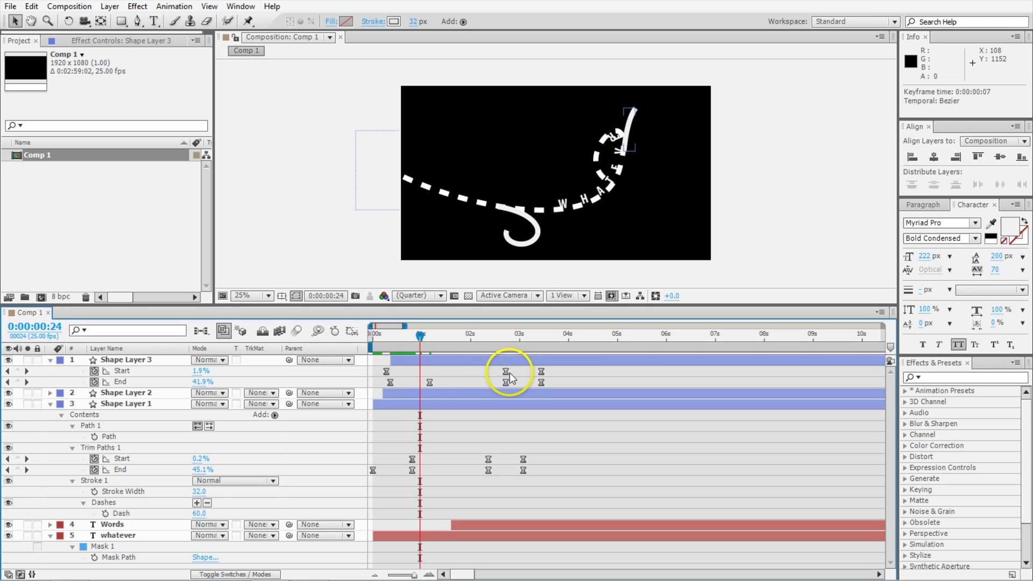
left_click_drag(506, 372, 390, 372)
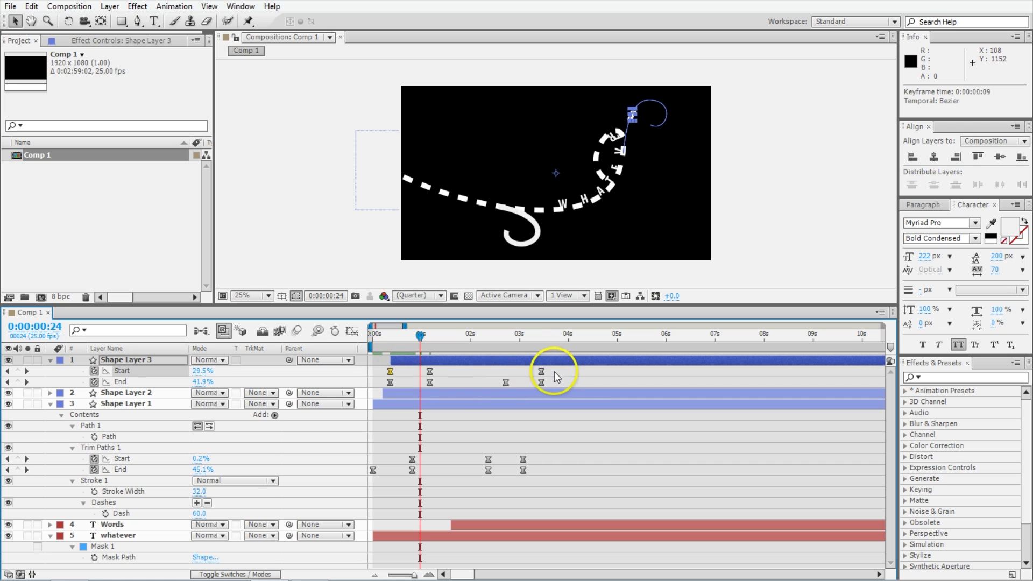
left_click_drag(554, 371, 499, 377)
key("Delete")
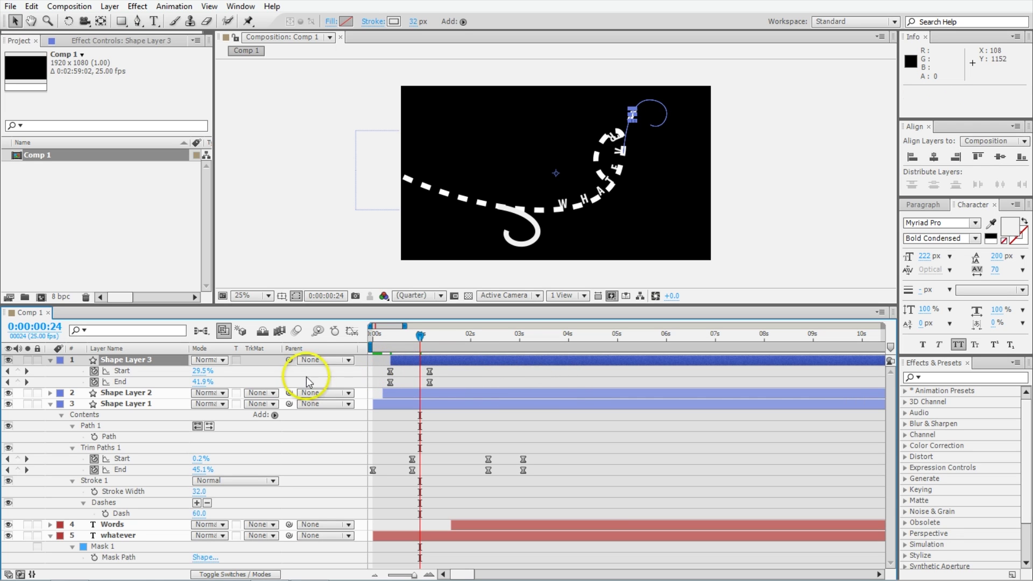
At 0:00:01:04, set Shape Layer 3's Trim Paths Start and End to 100%
left_click(390, 339)
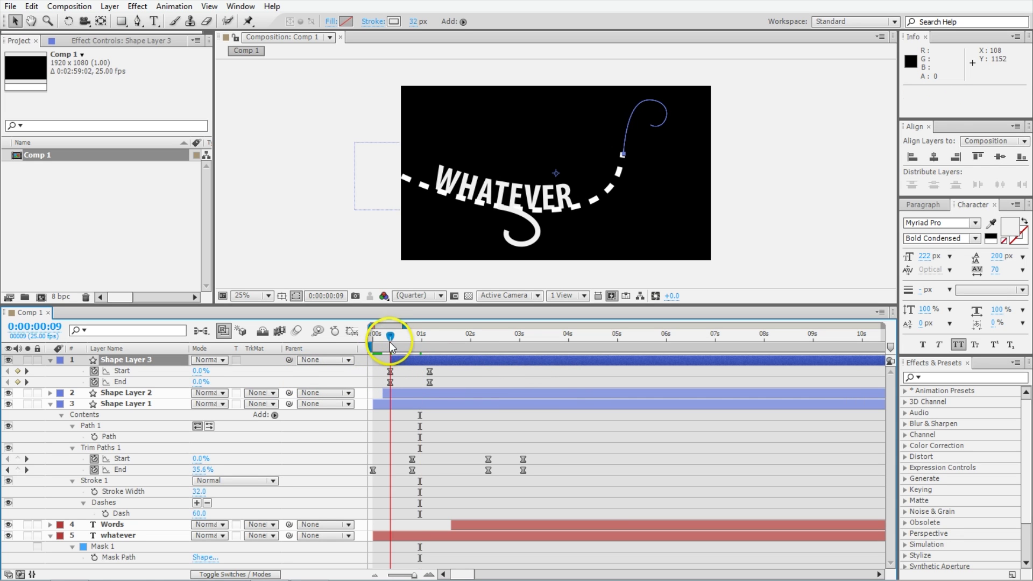
left_click(429, 338)
left_click(202, 371)
type("100")
key("Return")
left_click(202, 382)
type("100")
key("Return")
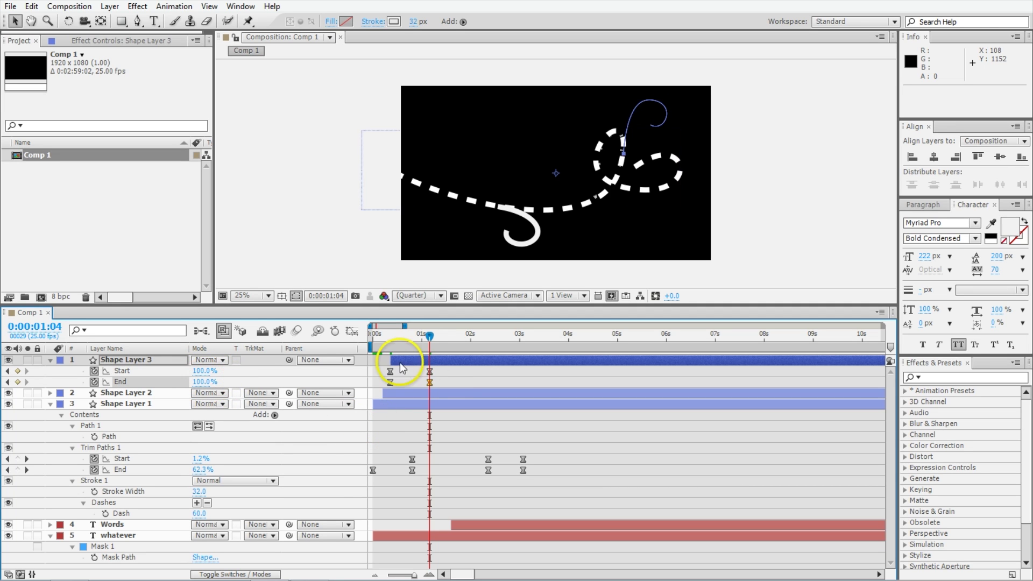
In the Graph Editor, shape Shape Layer 3's End speed curve to peak early and its Start speed curve to peak late
left_click_drag(444, 379, 381, 384)
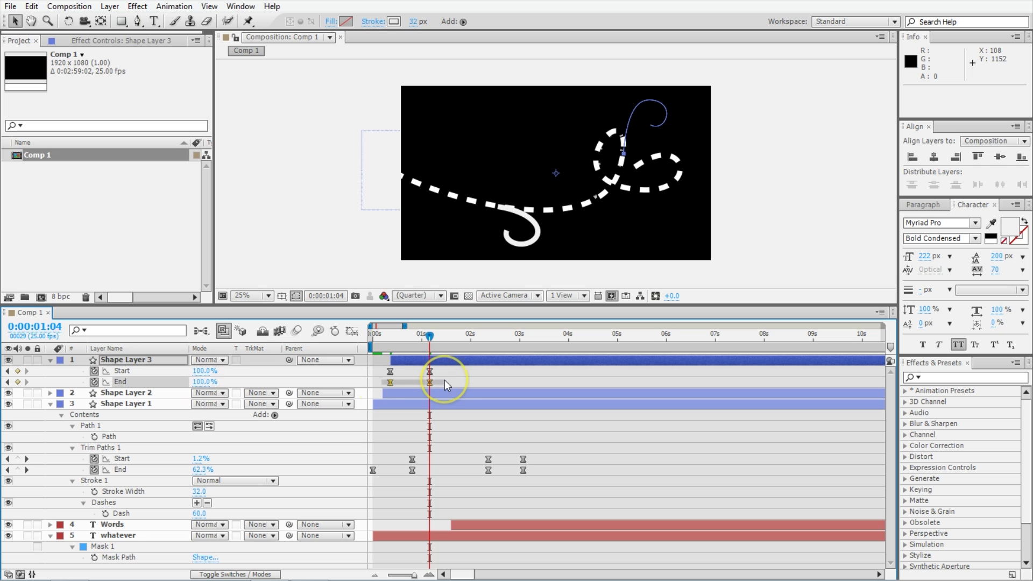
left_click(352, 330)
left_click(428, 534)
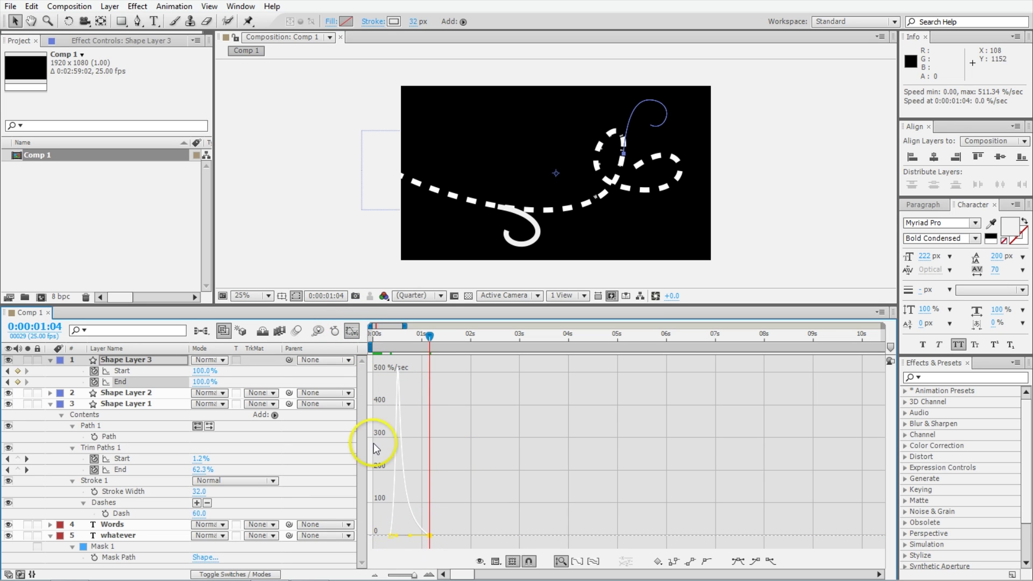
left_click(352, 331)
left_click(429, 371)
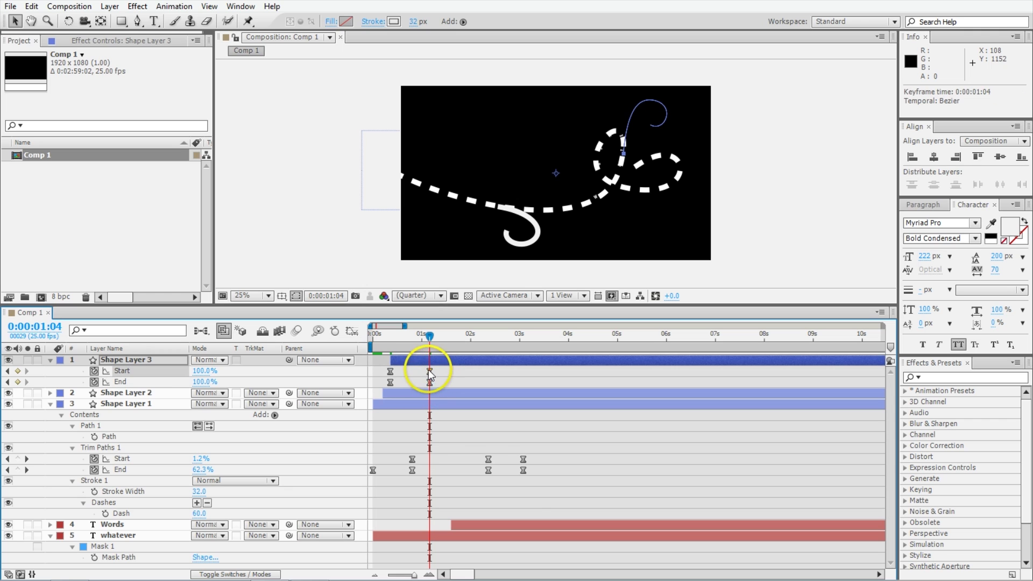
left_click(352, 331)
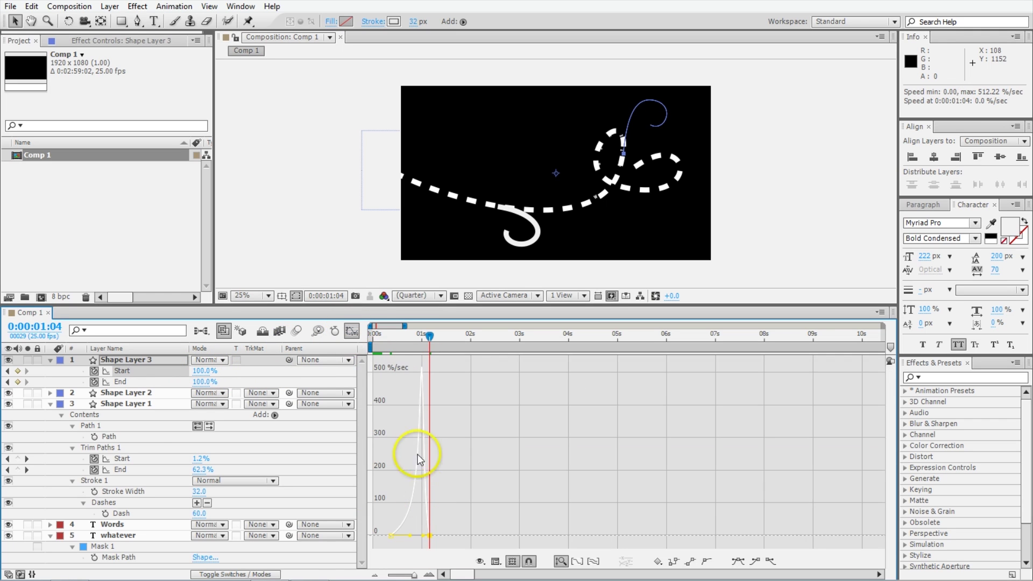
Close the Graph Editor and preview the upper curl's animation from the beginning of the composition
left_click(396, 336)
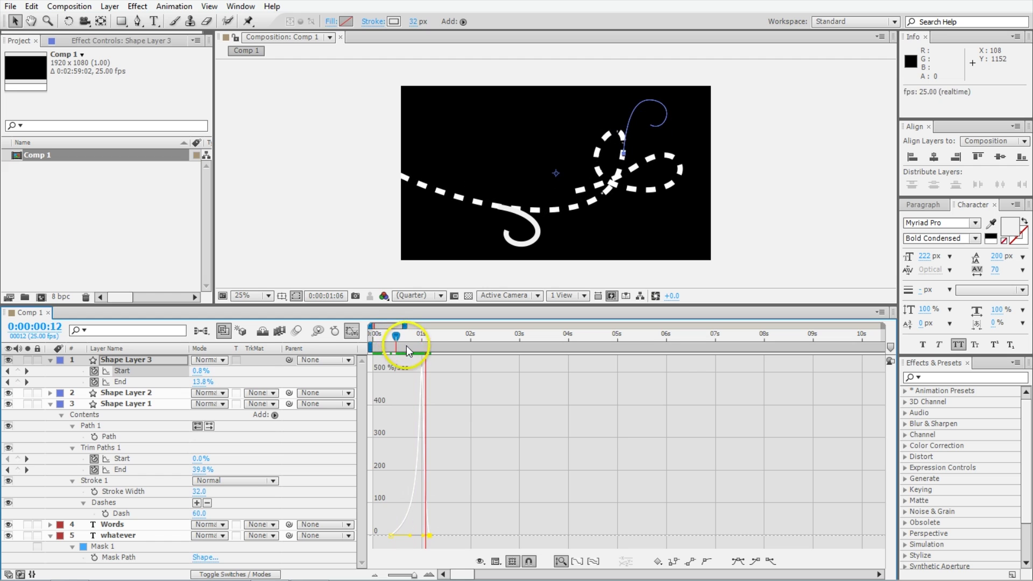
key("space")
left_click(389, 337)
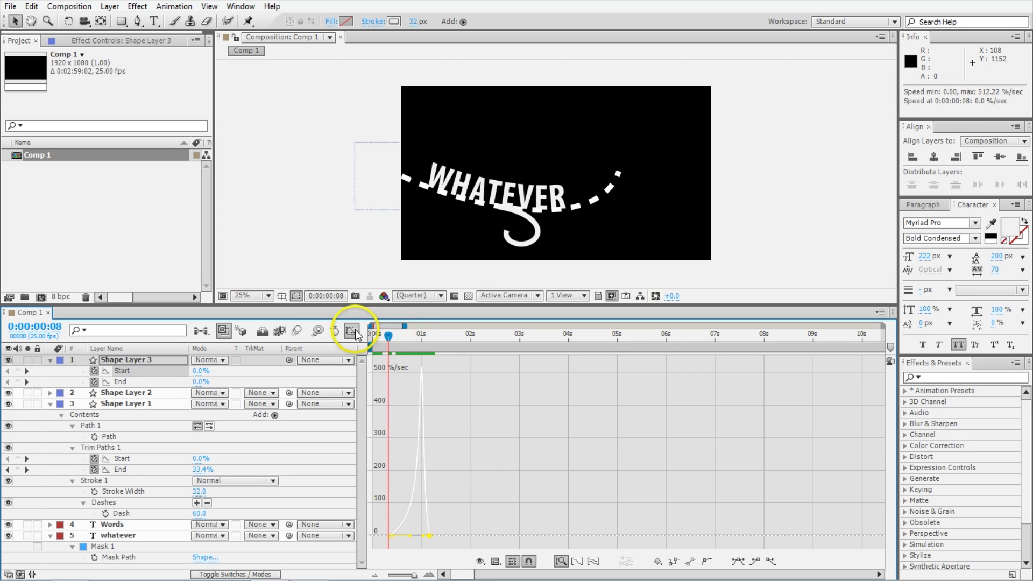
left_click(353, 332)
left_click(374, 335)
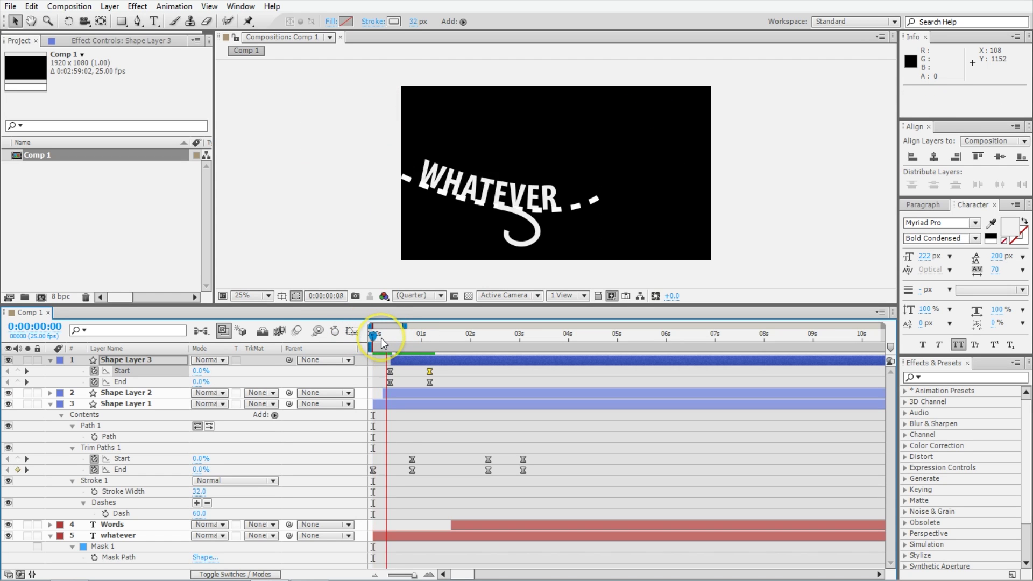
key("space")
key("space")
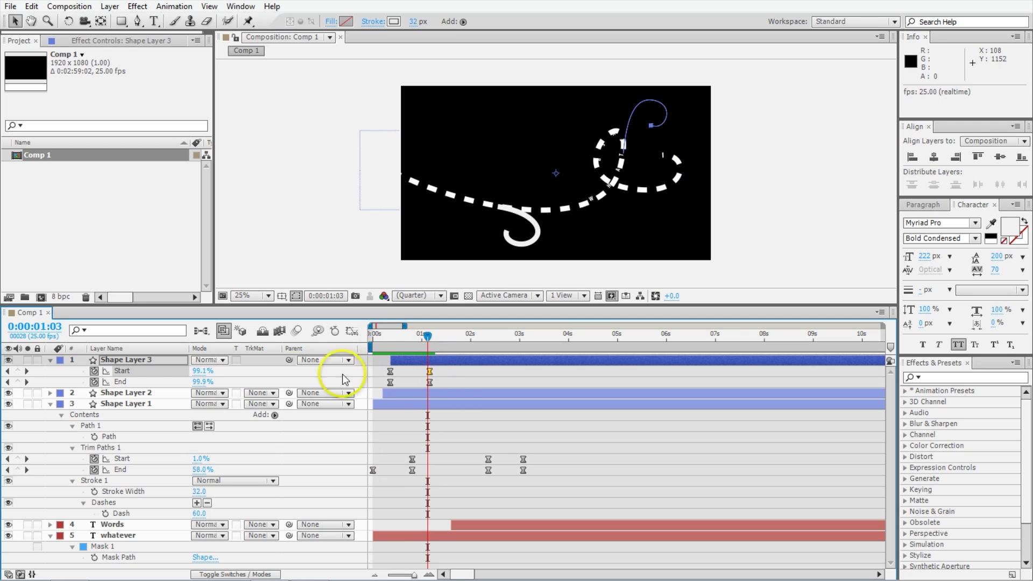
Copy Shape Layer 3's animated Trim Paths 1 to Shape Layer 2 at its In point, 0:00:00:05, and preview the result
key("u")
key("u")
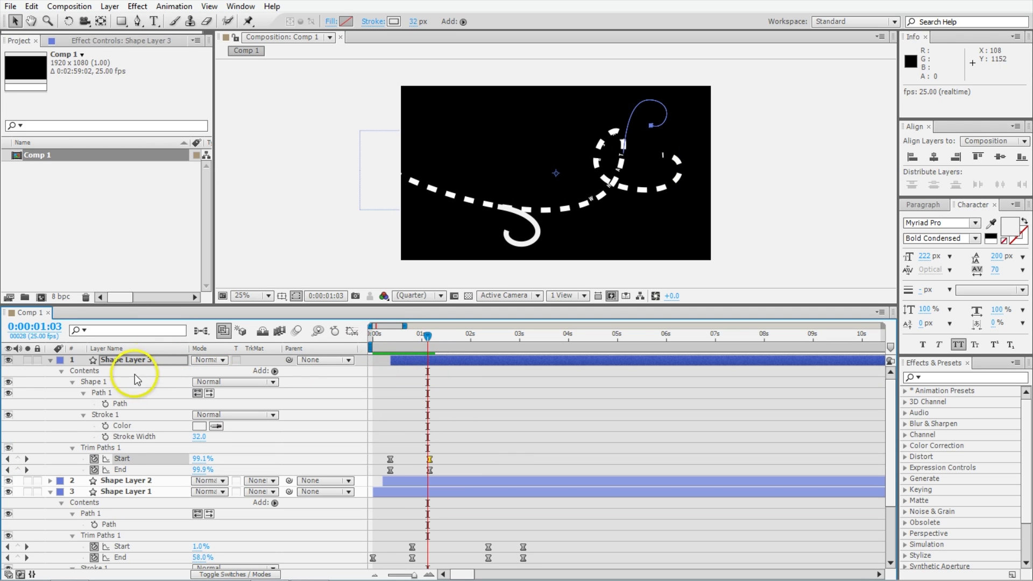
left_click(128, 481)
key("i")
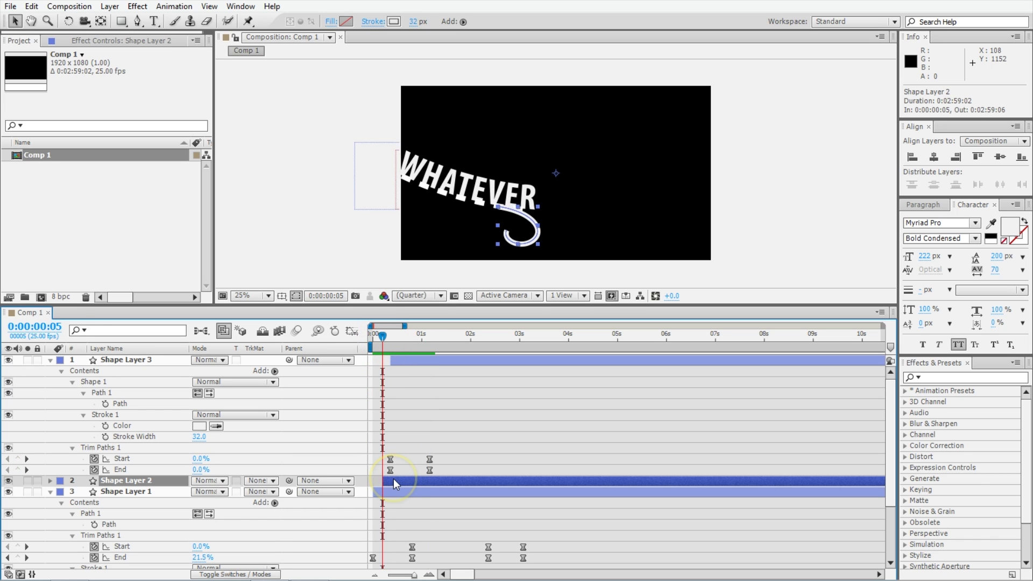
key("space")
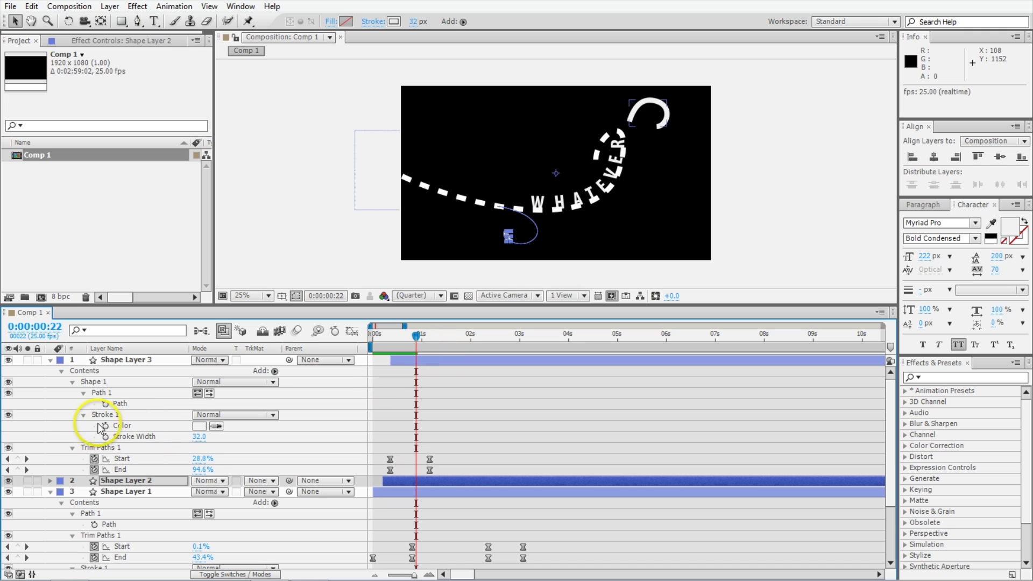
Add dashes to Shape Layer 3's Stroke 1, with Dash set to 60 and Stroke Width to 24
left_click(83, 416)
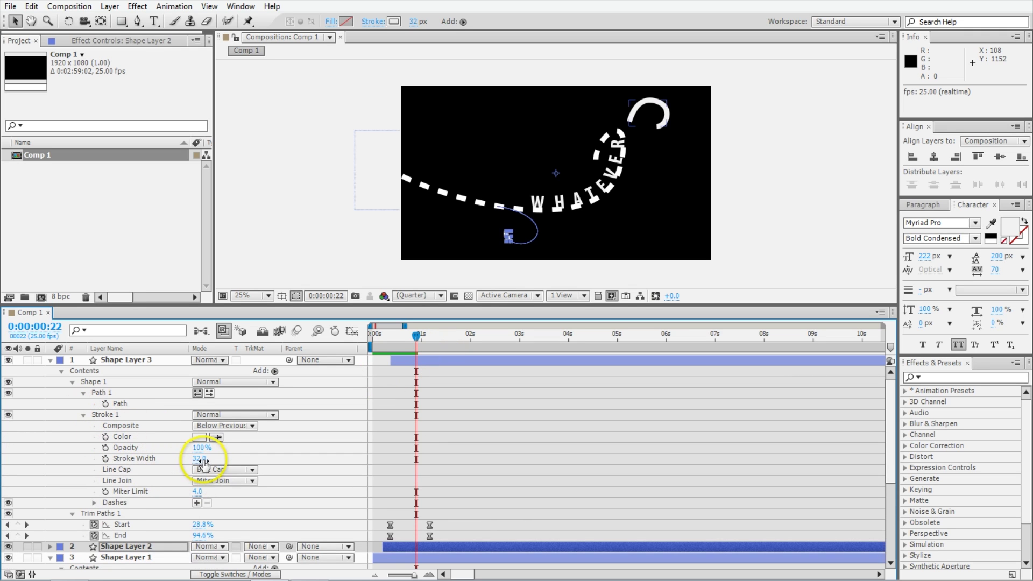
left_click(195, 503)
left_click(197, 514)
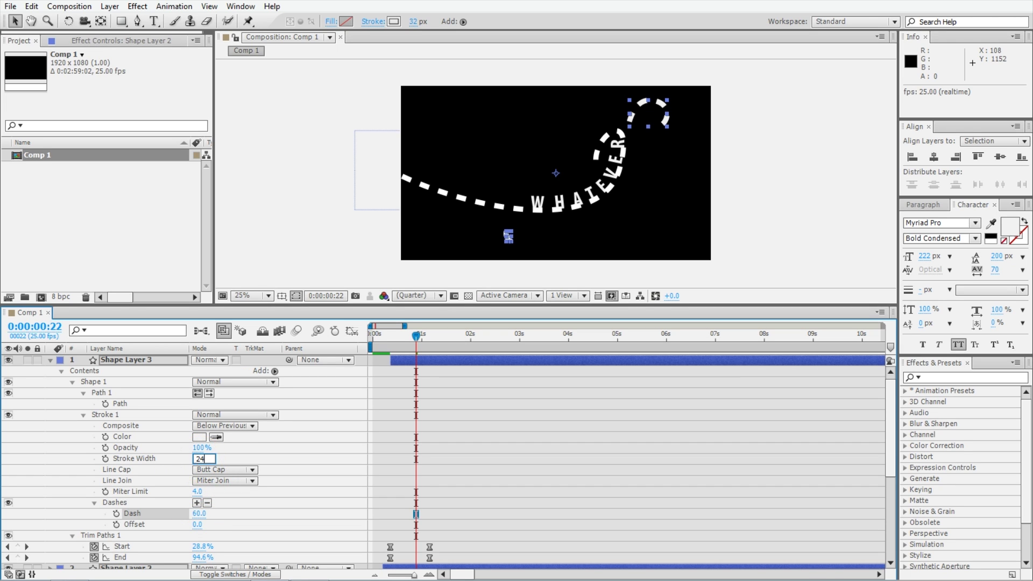
type("24")
key("Return")
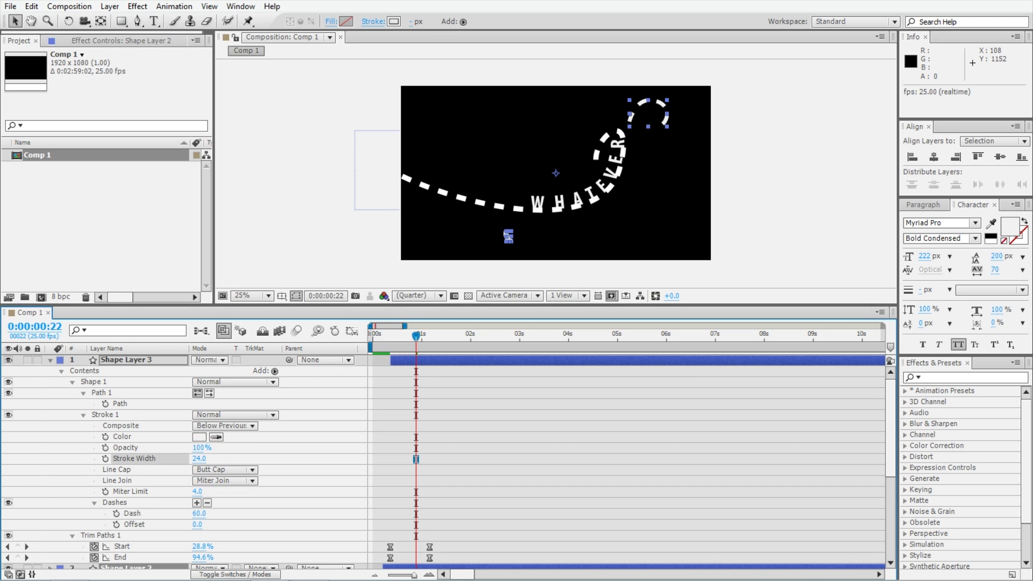
Add dashes to Shape Layer 2's Stroke 1 with Dash set to 60
left_click(52, 361)
left_click(55, 371)
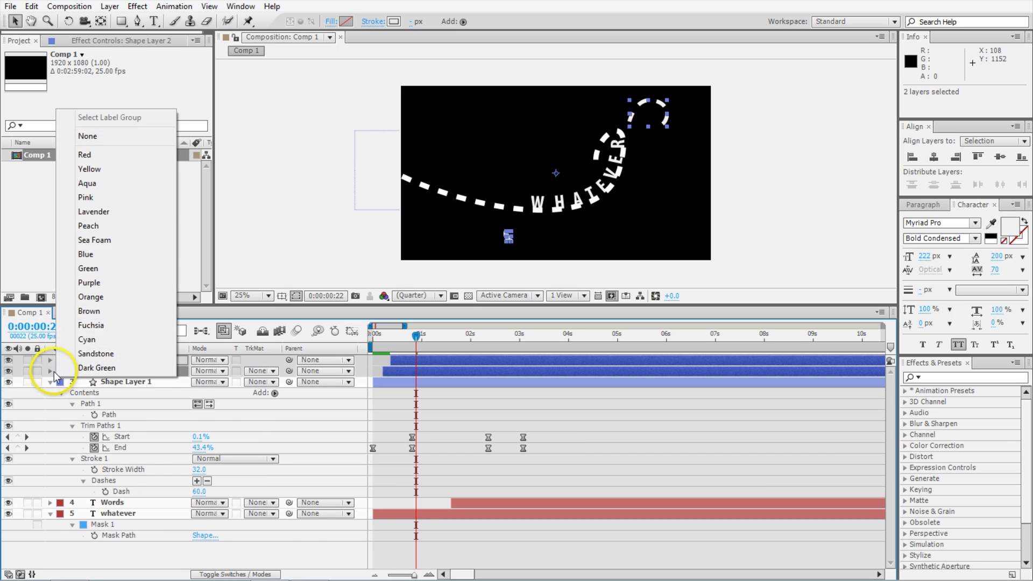
left_click(53, 371)
left_click(106, 507)
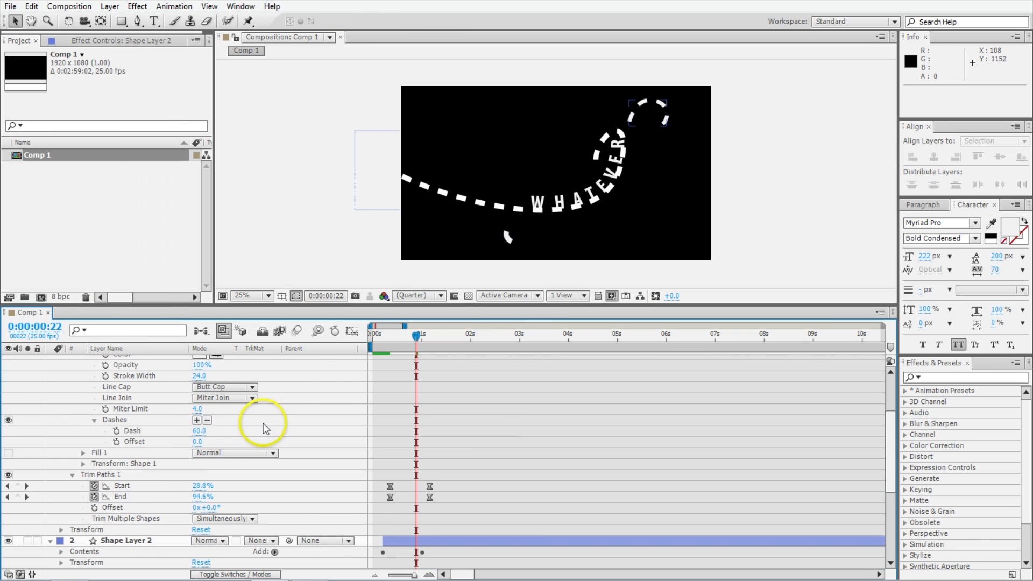
left_click(438, 335)
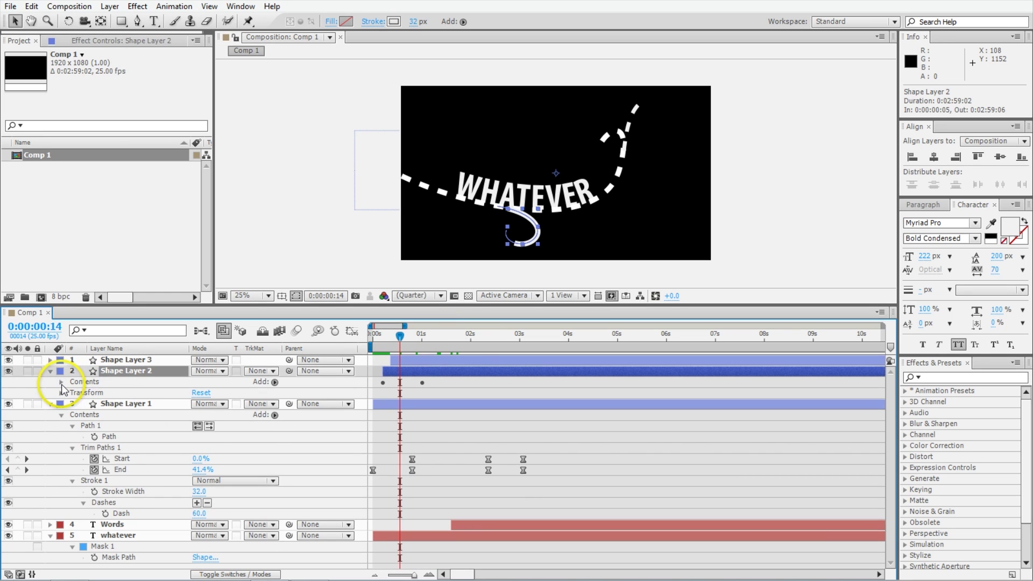
left_click(62, 382)
left_click(73, 393)
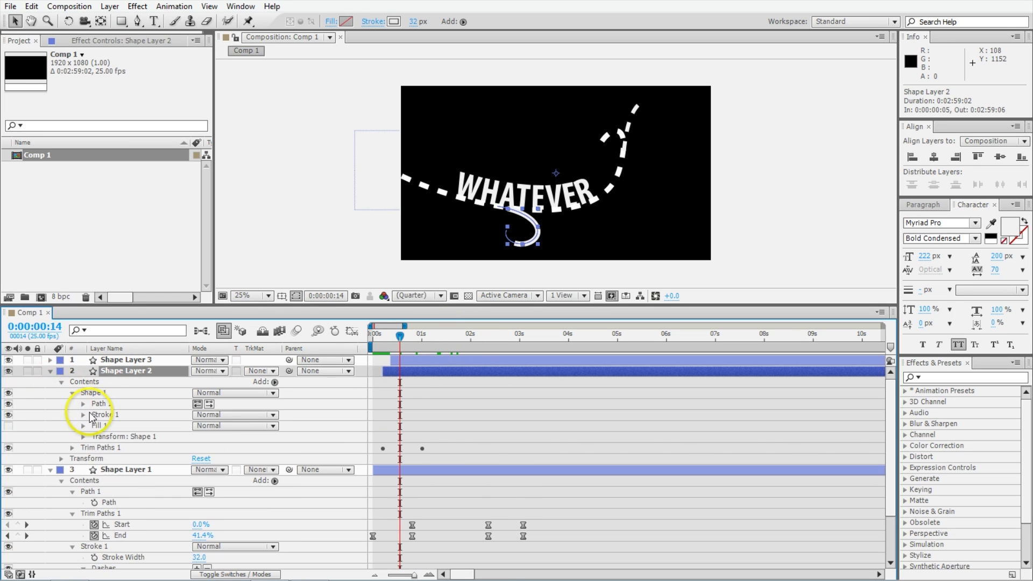
left_click(83, 415)
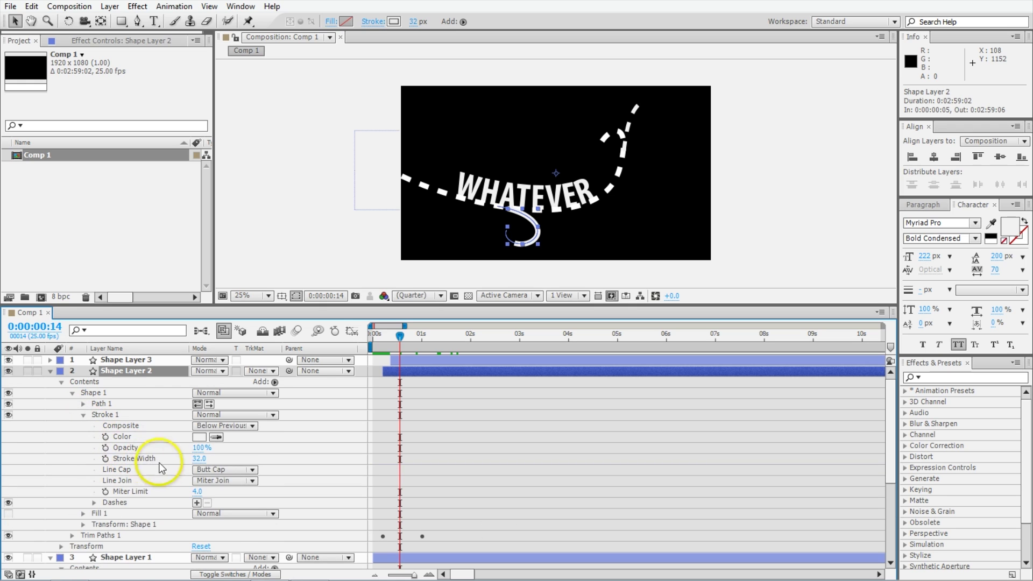
left_click(197, 502)
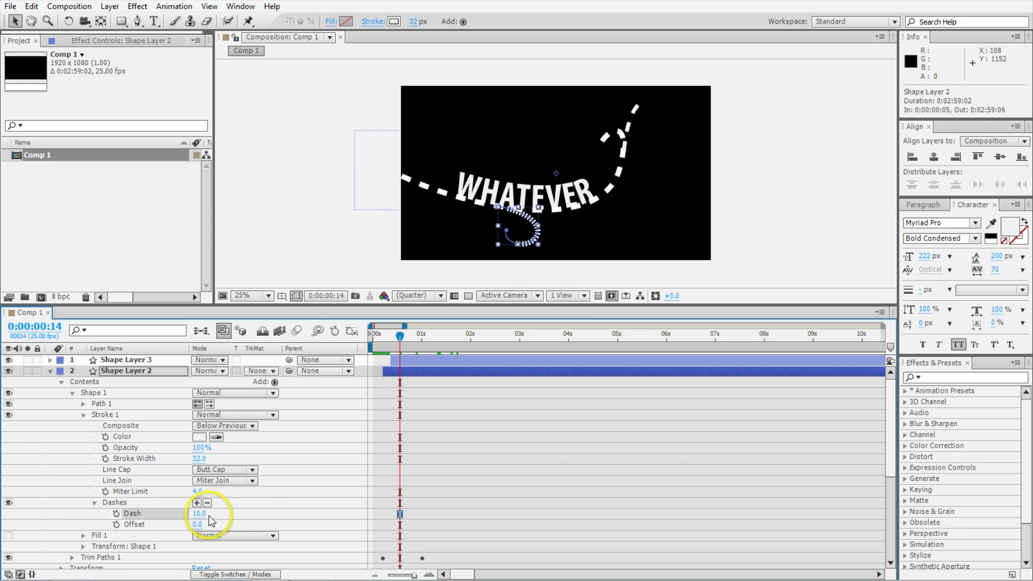
left_click(200, 514)
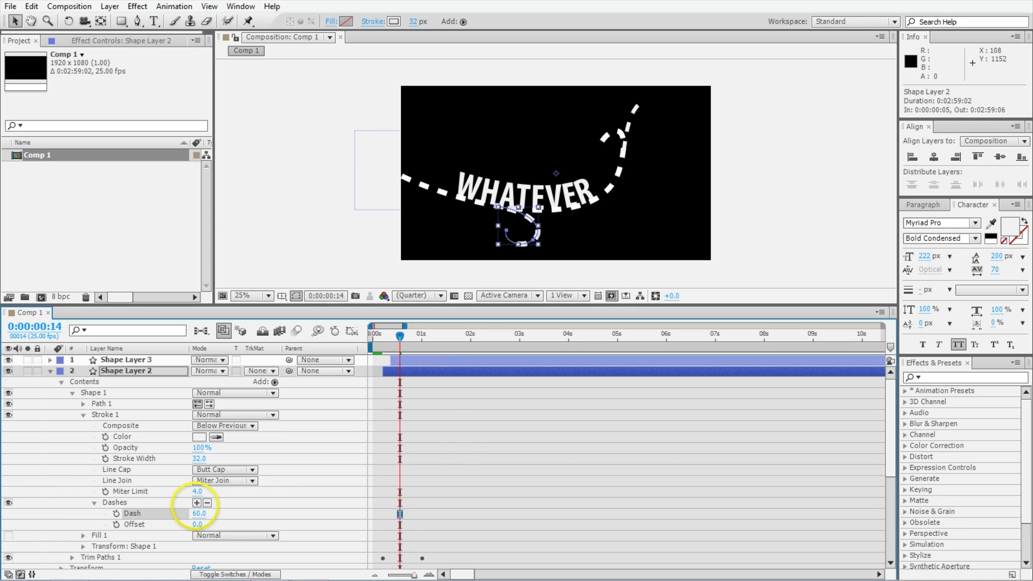
Play back the composition to check the dashed lower curl together with the words and main stroke
key("space")
key("space")
left_click(508, 439)
key("space")
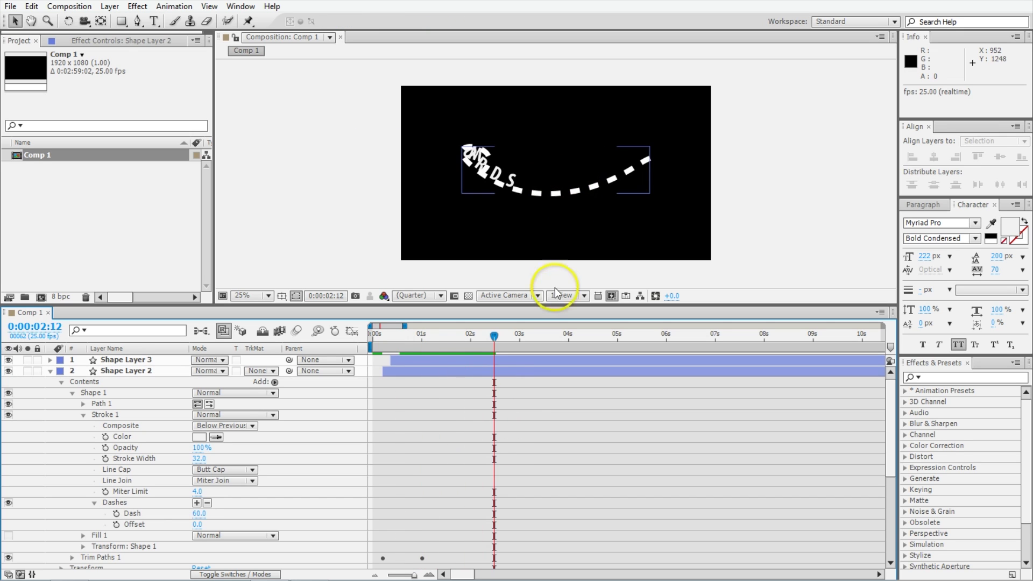
Set the stroke colour of Shape Layers 1, 2 and 3 to the off-white F2F2F2
left_click(50, 371)
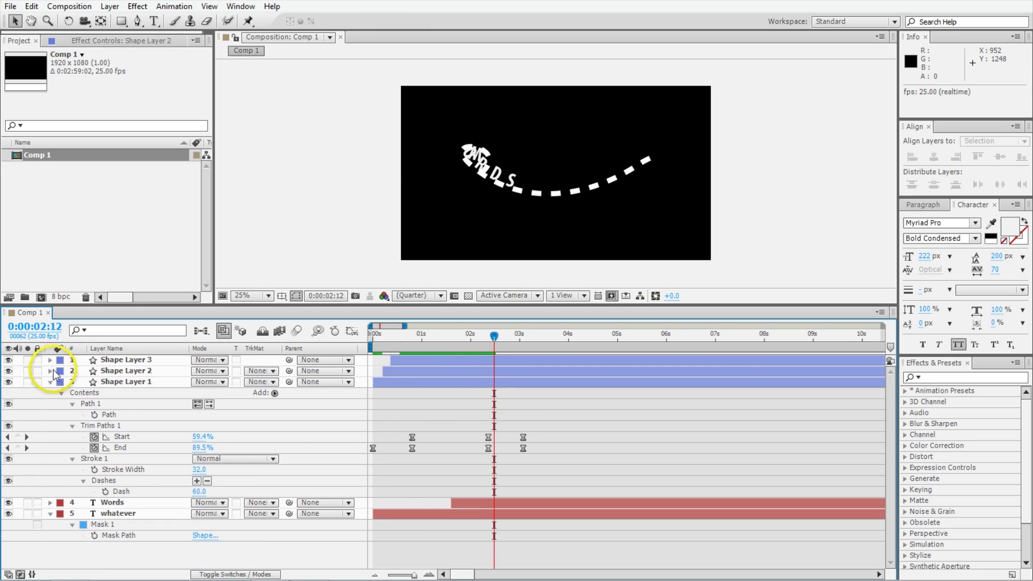
left_click(50, 382)
left_click(108, 360)
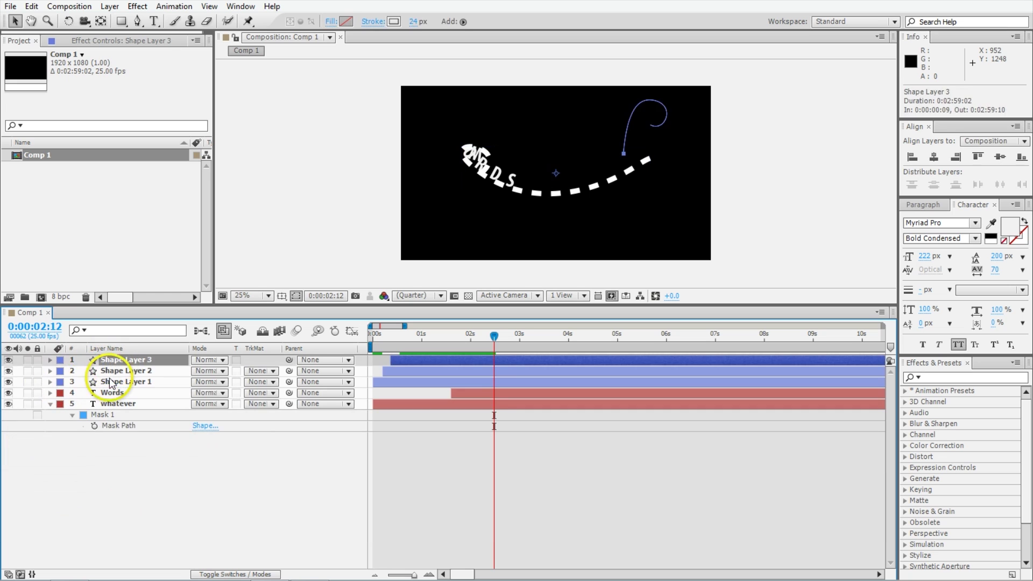
left_click(108, 382, "shift")
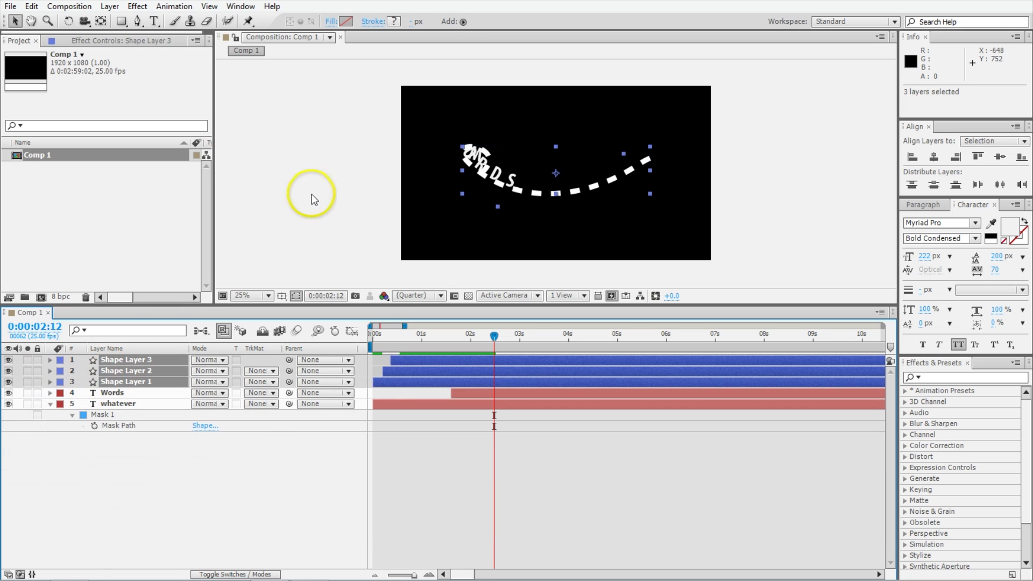
left_click(396, 21)
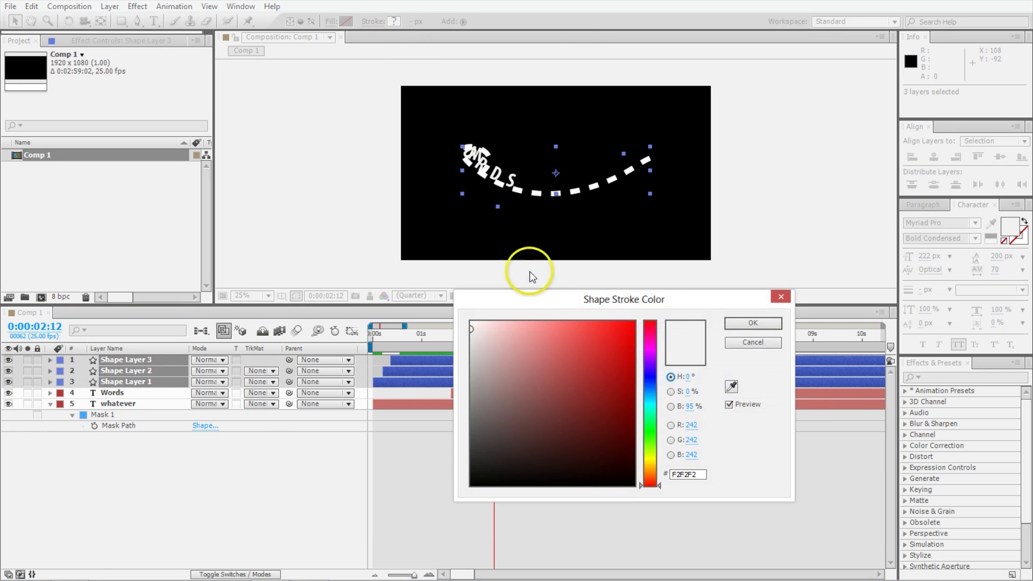
left_click(726, 344)
left_click(554, 419)
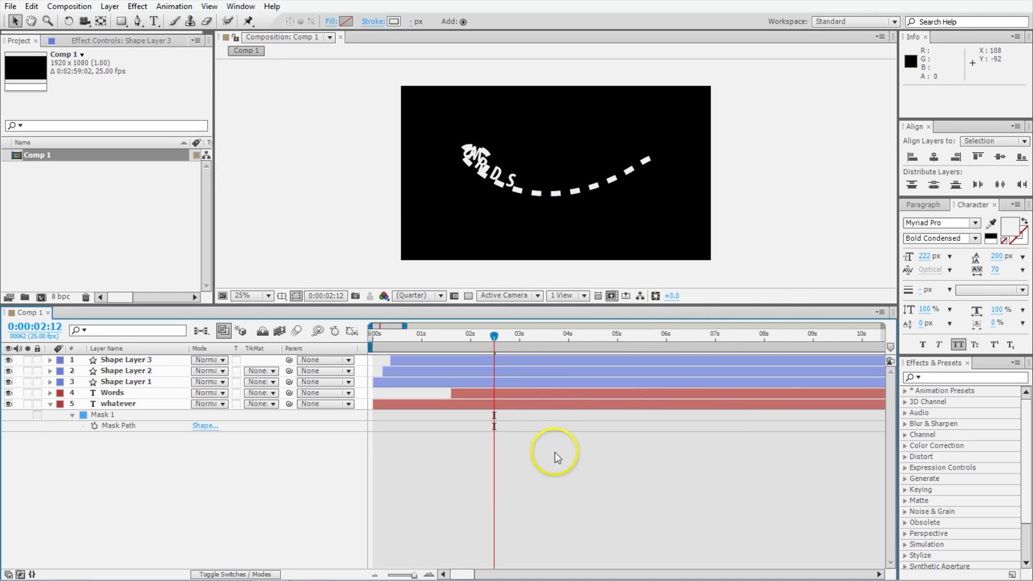
End the work area at about 0:00:01:06 and run a RAM preview of the first word's animation
key("space")
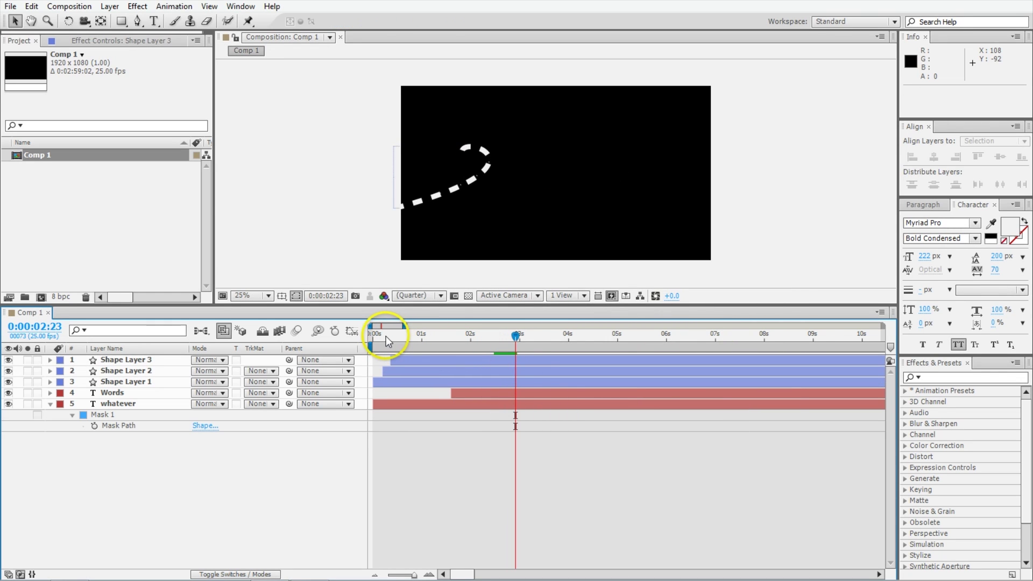
left_click(380, 336)
key("space")
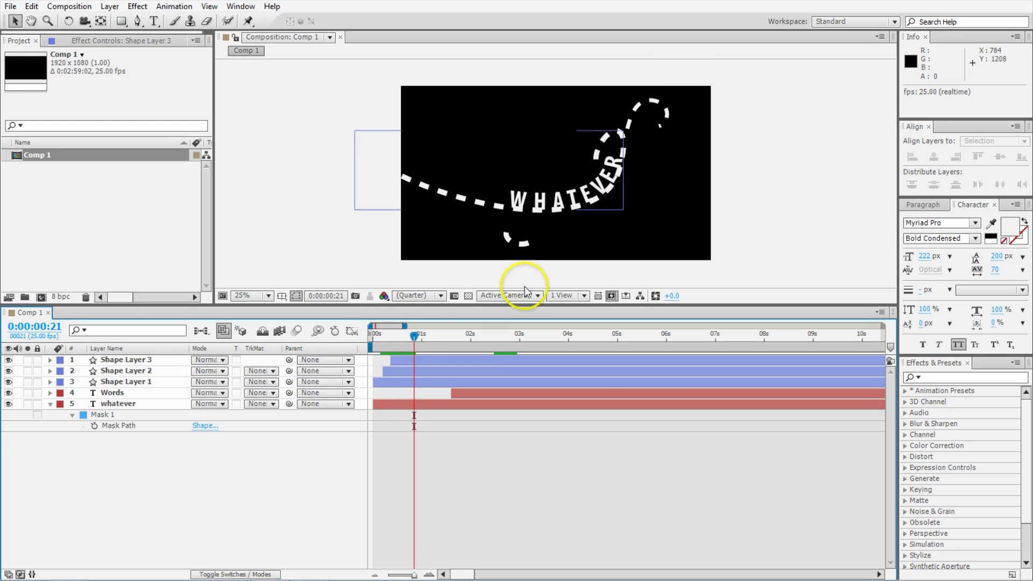
left_click_drag(418, 337, 435, 327)
key("KP_0")
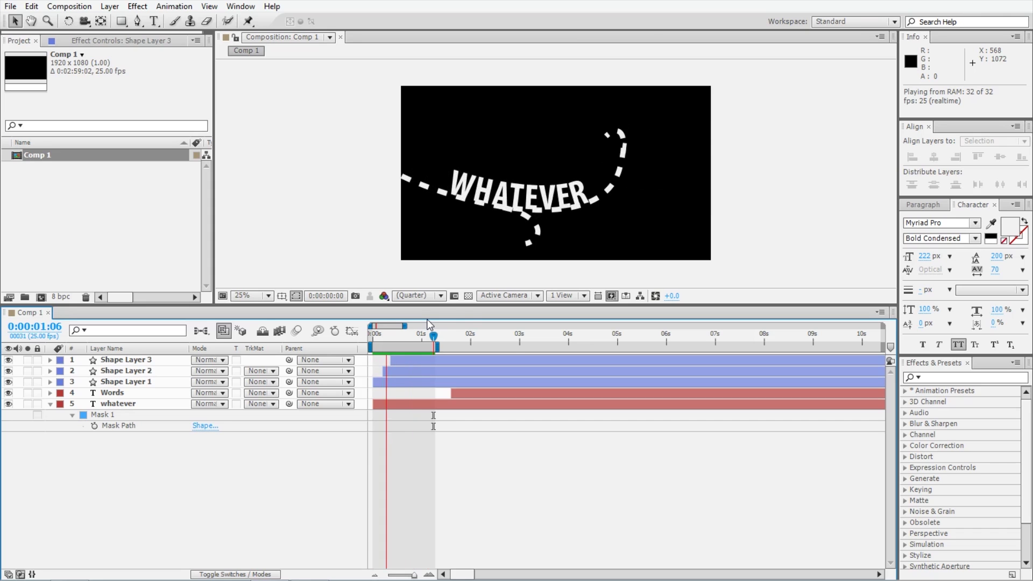
key("space")
Pre-compose all five text and shape layers into Pre-comp 1, moving all attributes into the new composition
left_click_drag(414, 335, 404, 335)
left_click(116, 380)
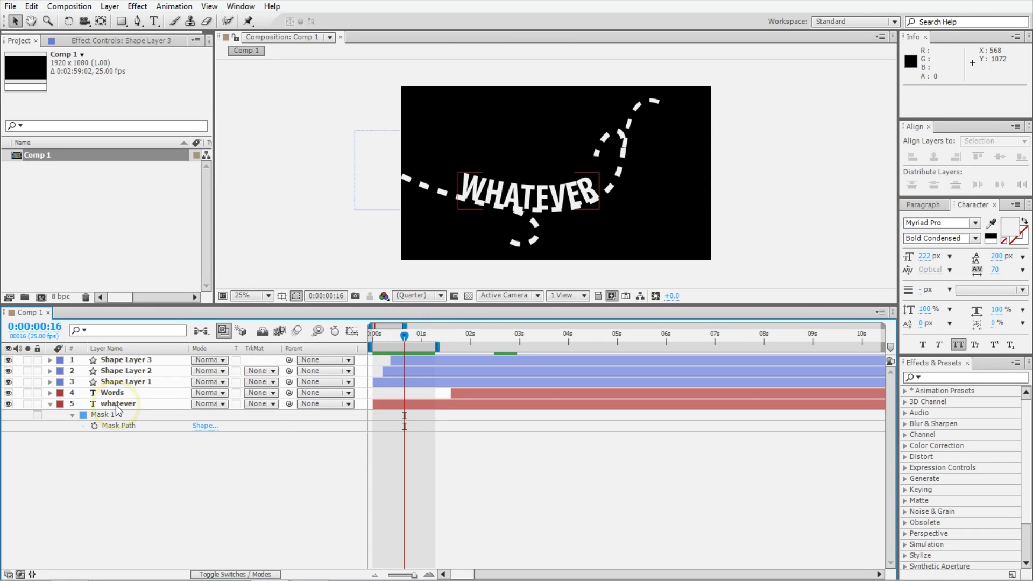
left_click(115, 406)
left_click(121, 360, "shift")
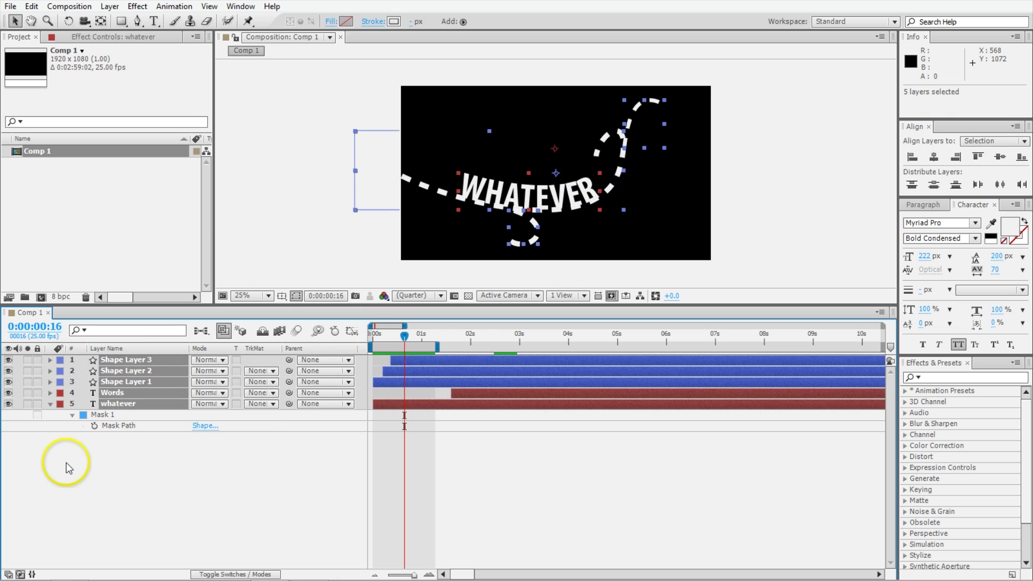
key("ctrl+shift+c")
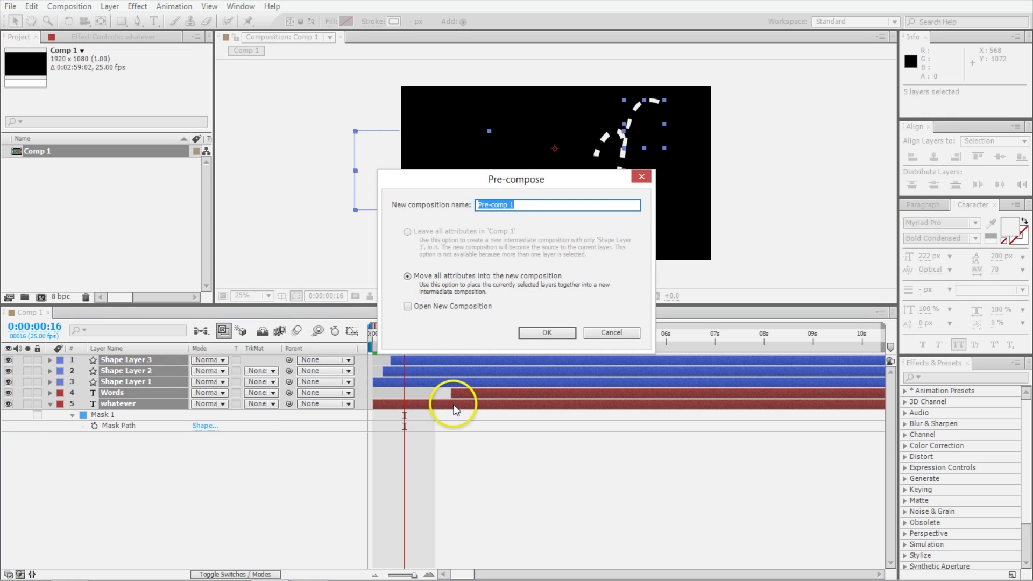
key("Return")
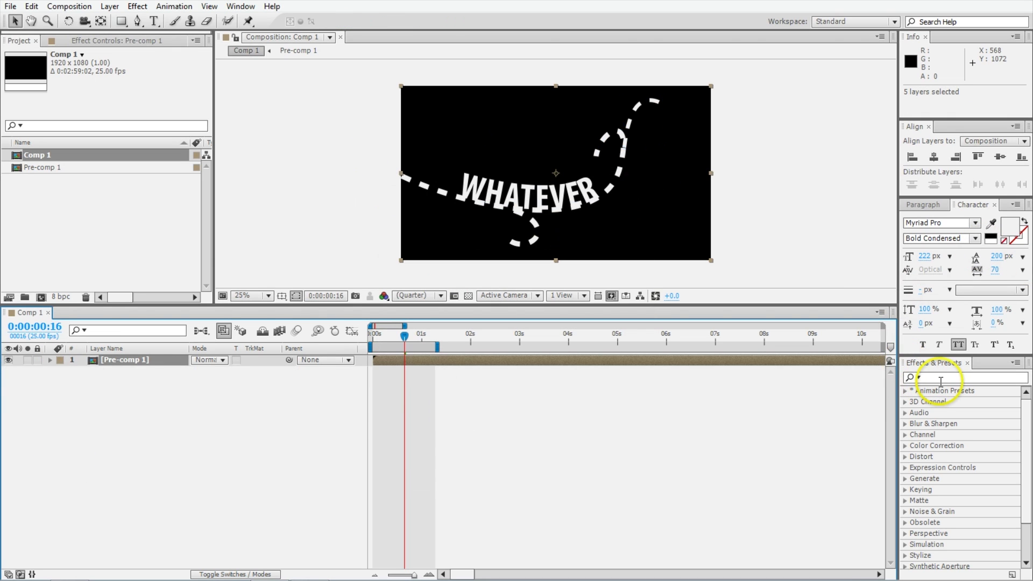
Apply the Roughen Edges effect to Pre-comp 1 with Border set to 4 and Edge Sharpness to 0.5
left_click(940, 378)
type("rough")
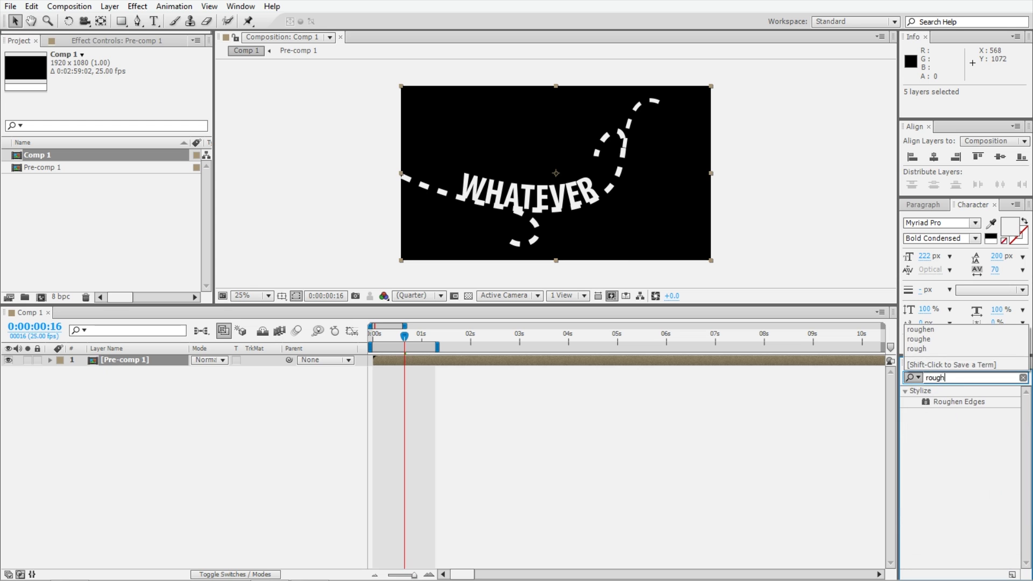
double_click(956, 403)
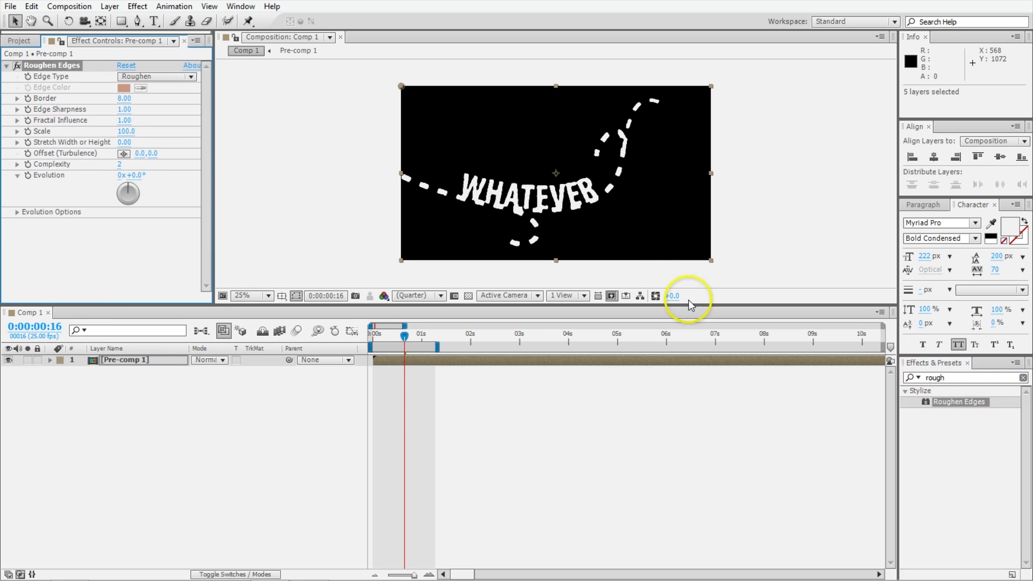
key("period")
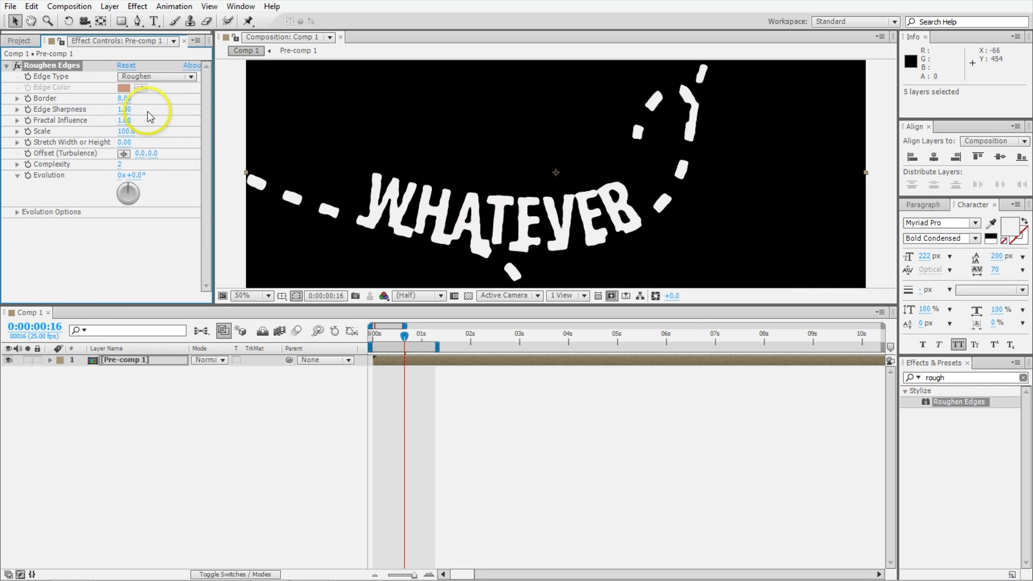
left_click(128, 99)
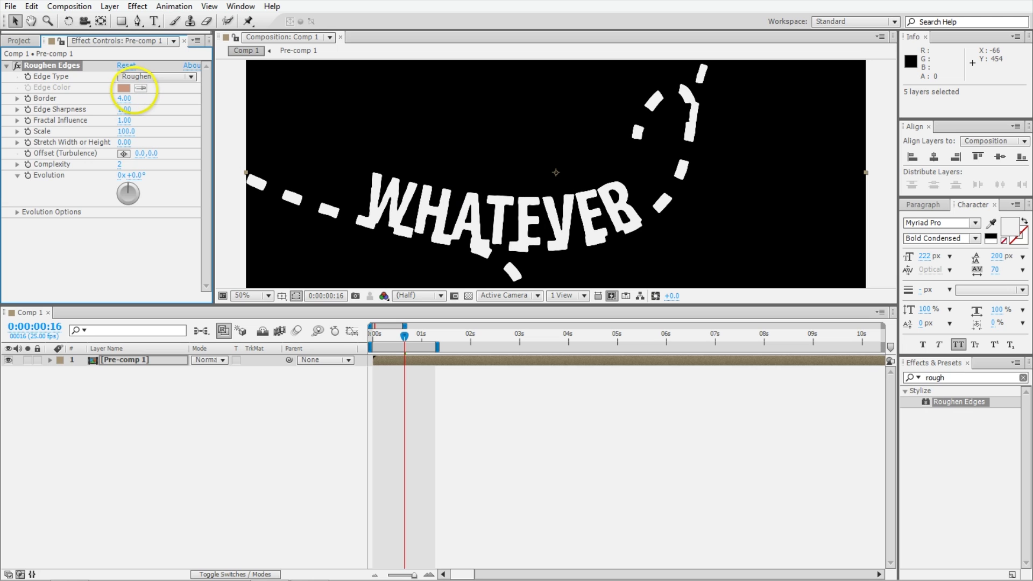
left_click(126, 109)
type(".5")
key("Return")
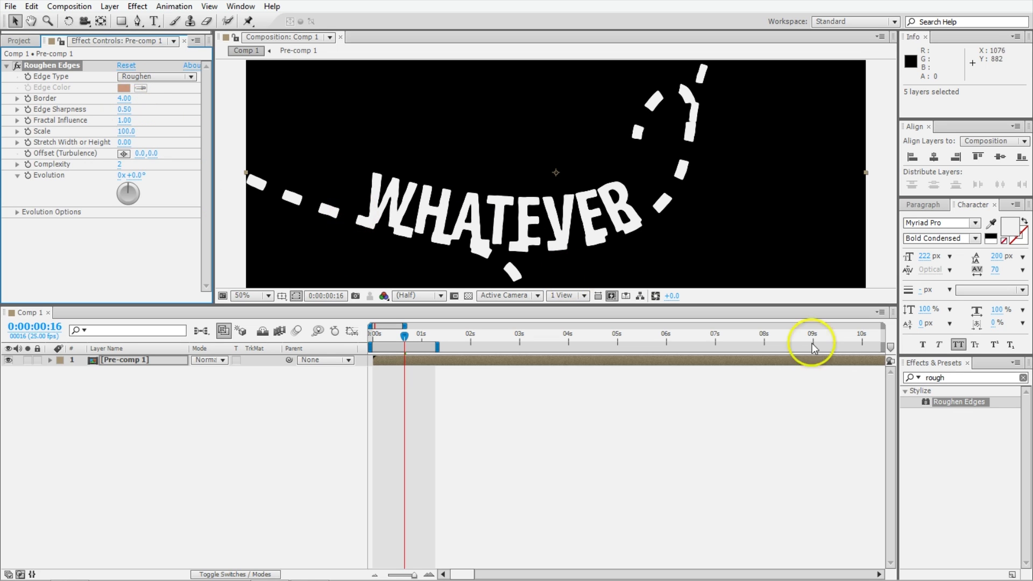
Apply Noise HLS to Pre-comp 1 with Hue, Lightness and Saturation each at 5%, and inspect the grain up close
left_click(946, 377)
type("noise")
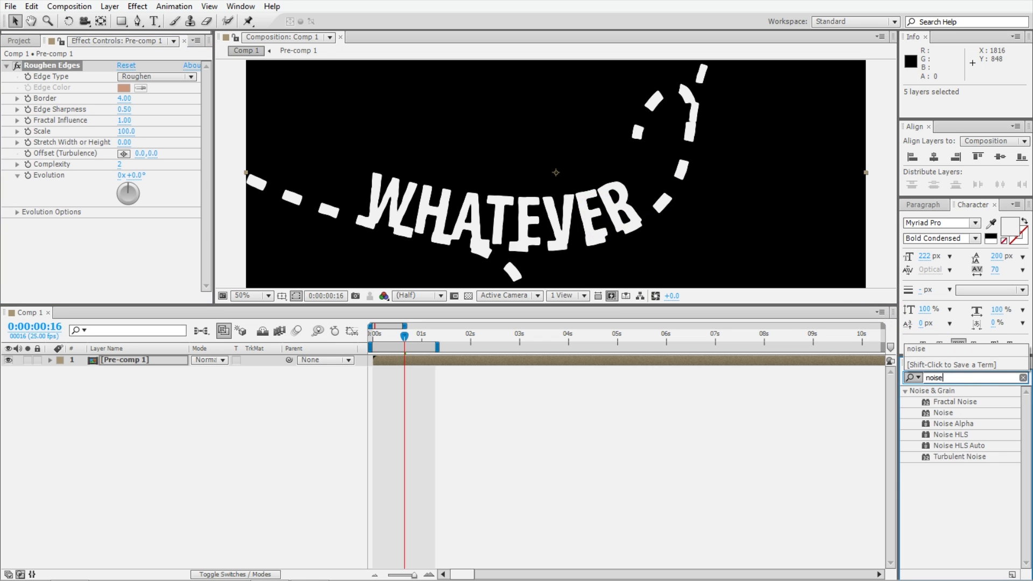
double_click(951, 434)
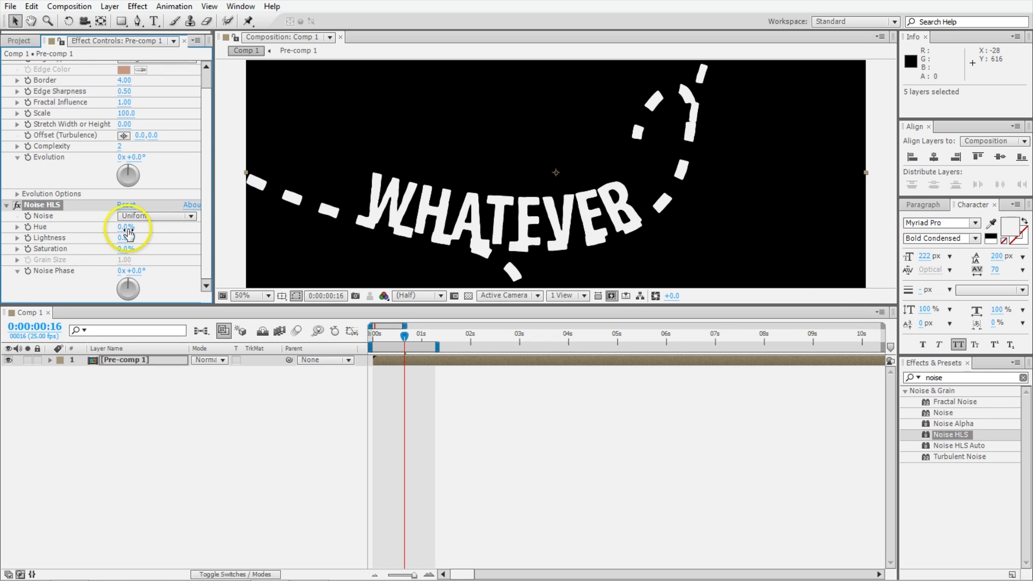
left_click(186, 242)
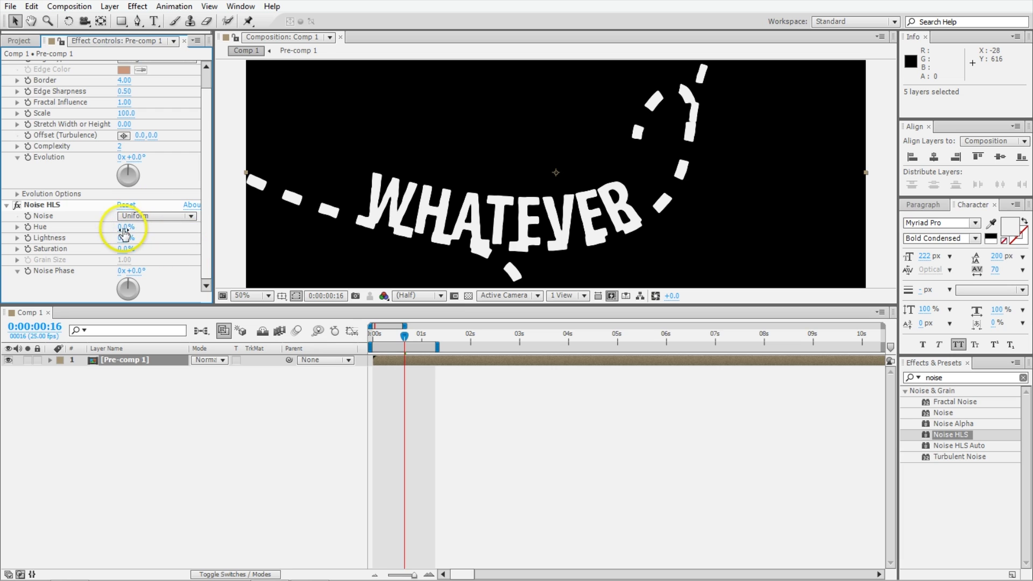
type("5")
key("Tab")
type("5")
key("Tab")
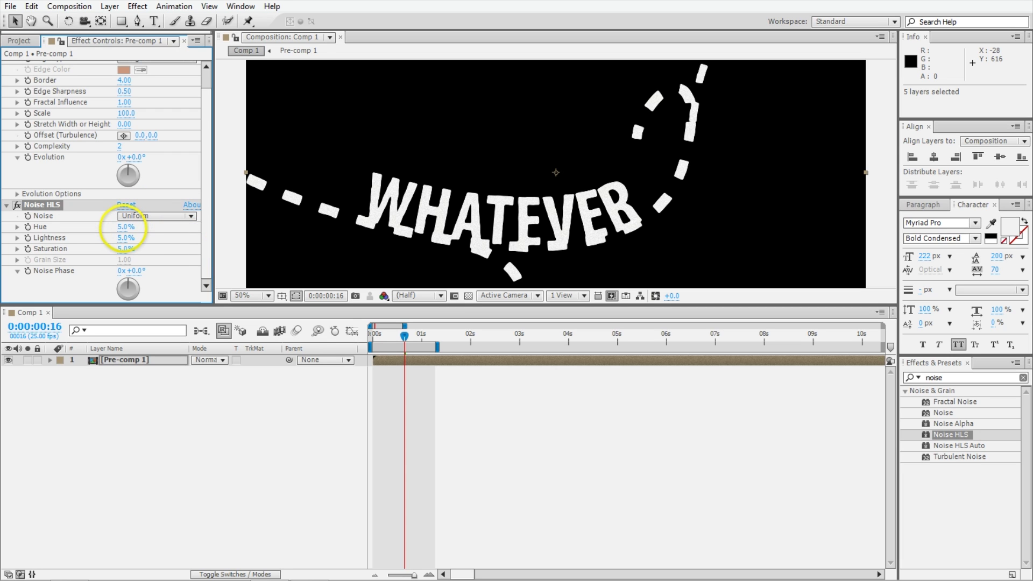
left_click(541, 180)
scroll(541, 179, "up", 2)
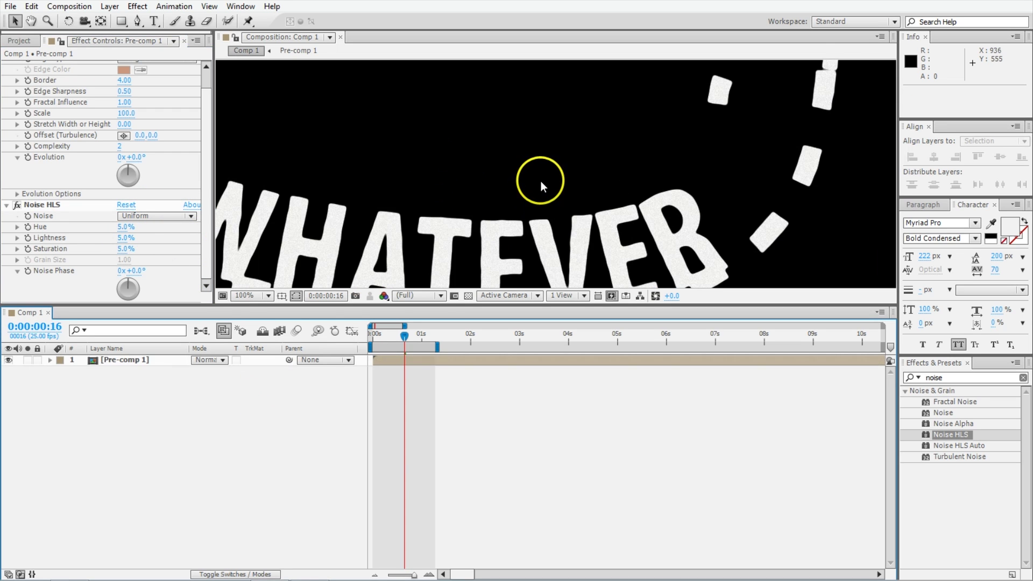
scroll(535, 205, "down", 2)
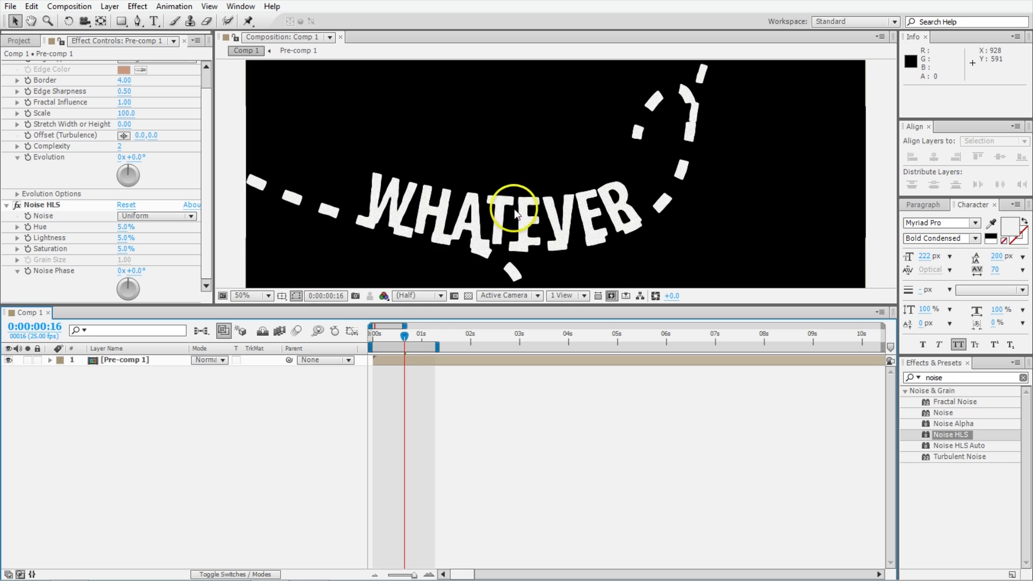
Add the expression time*25 to the Random Seed in Roughen Edges' Evolution Options
left_click(18, 195)
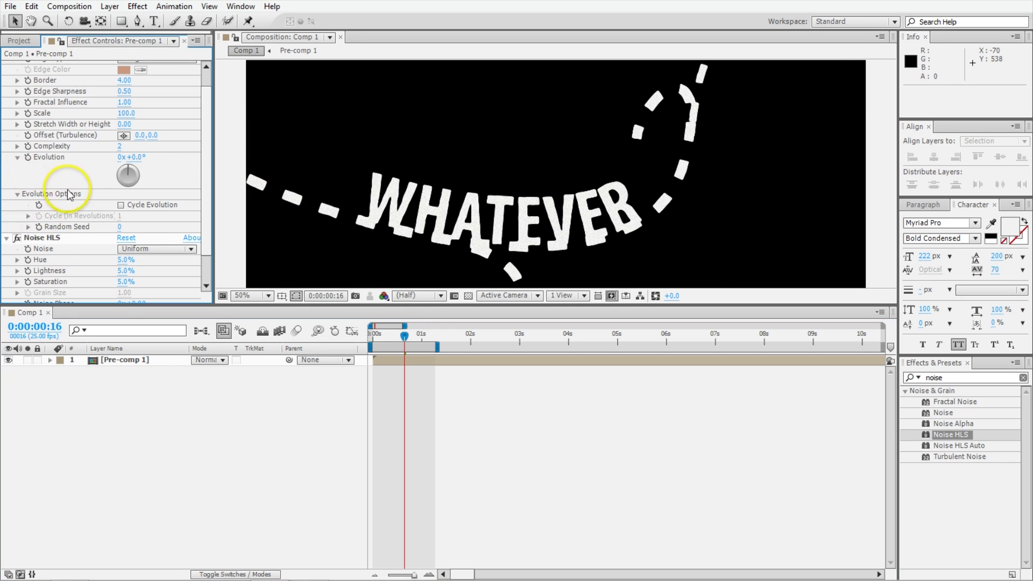
left_click(39, 227, "alt")
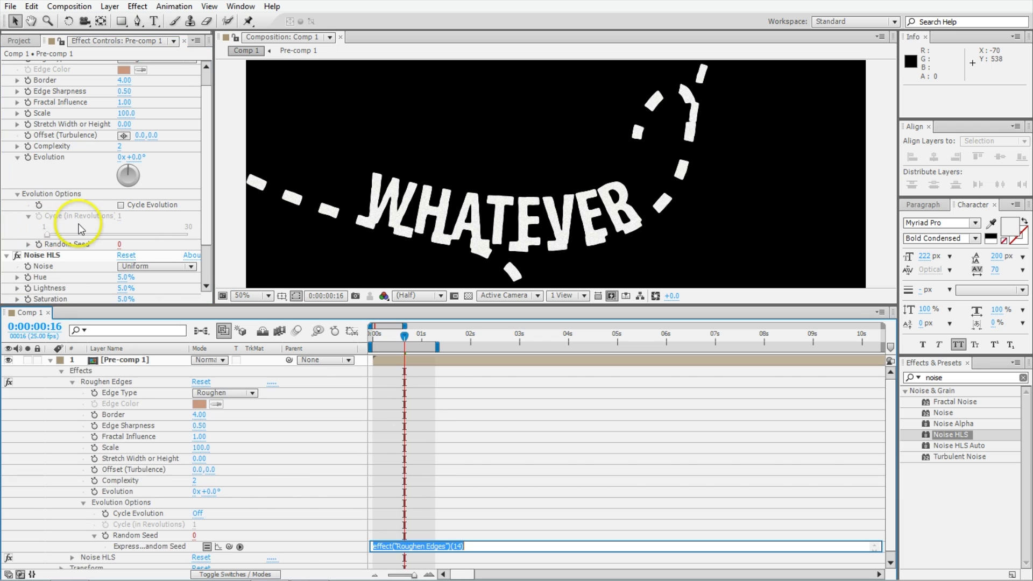
type("time")
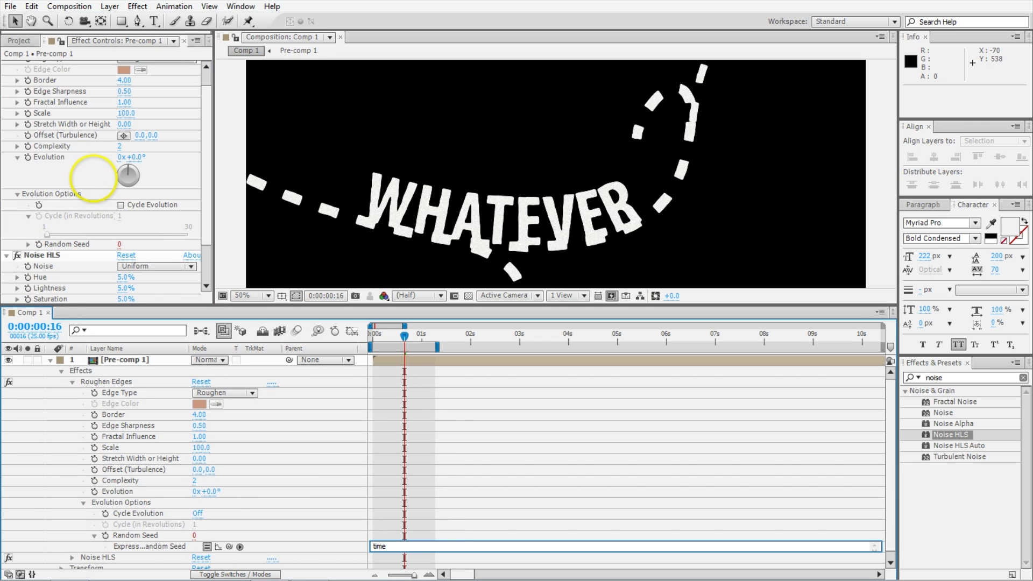
type("*25")
key("KP_Enter")
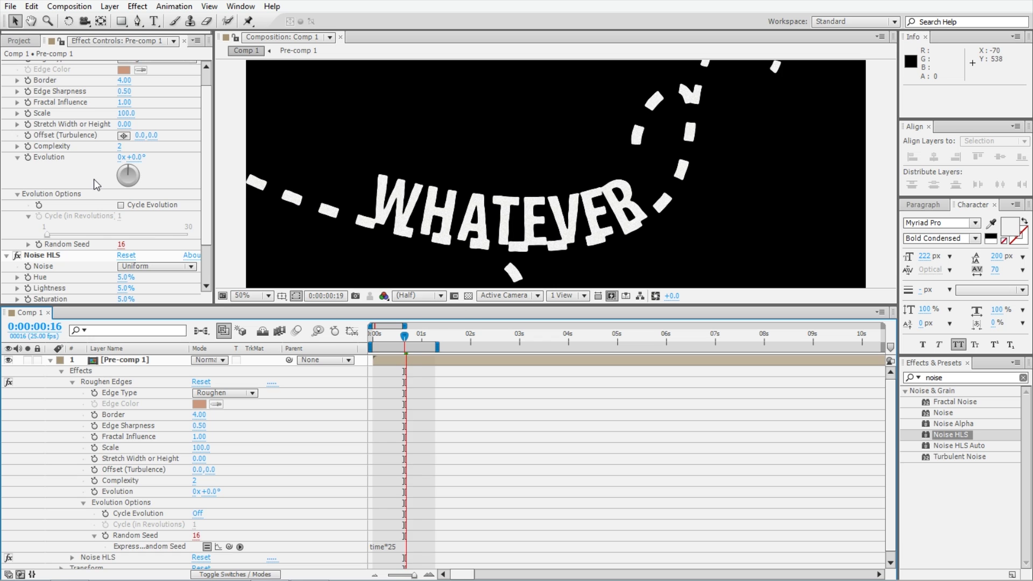
Preview the roughened animation from the start of the composition, and collapse Pre-comp 1's properties
scroll(577, 137, "down", 2)
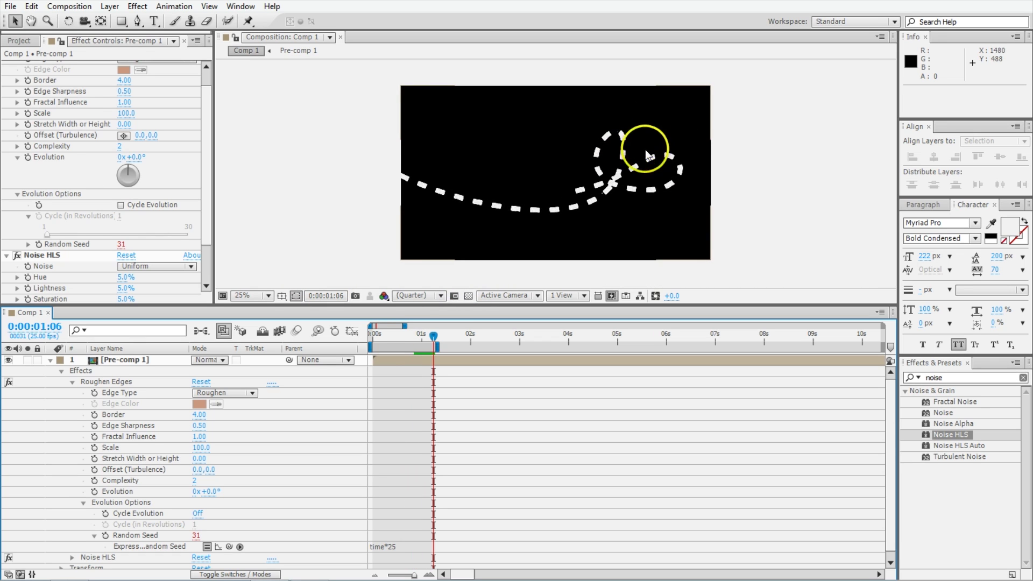
left_click(375, 335)
key("space")
left_click(396, 339)
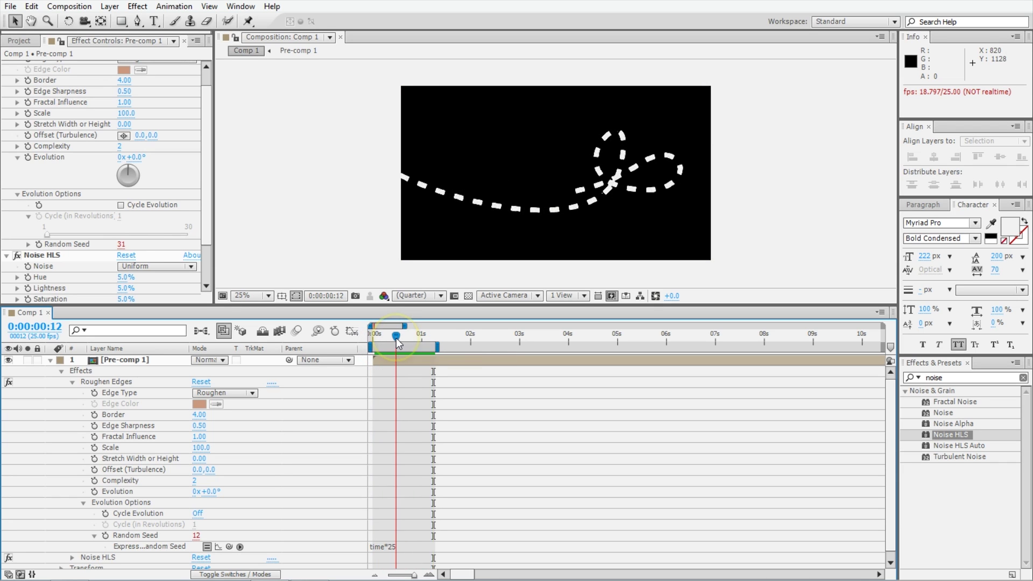
left_click(396, 338)
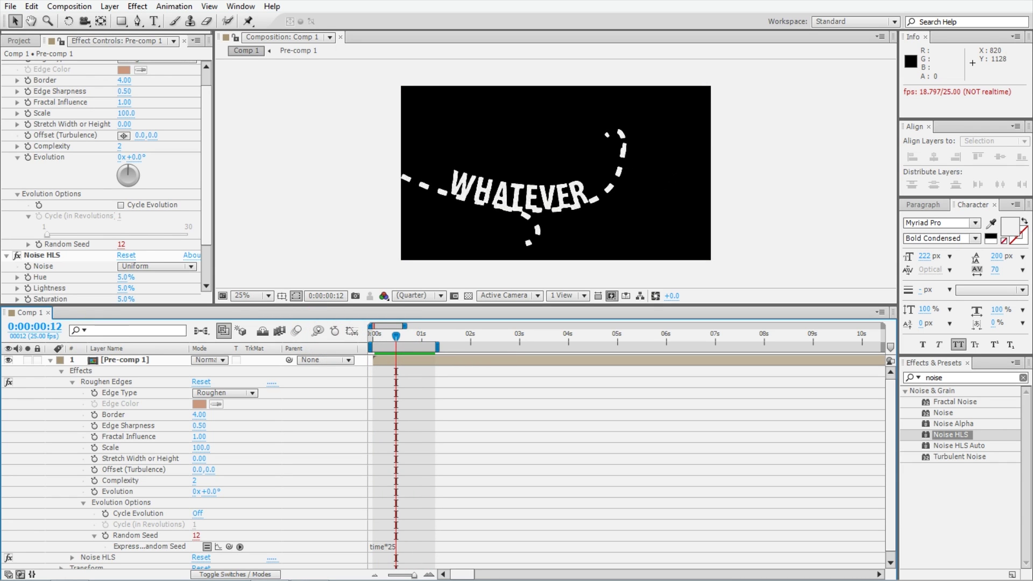
left_click(50, 361)
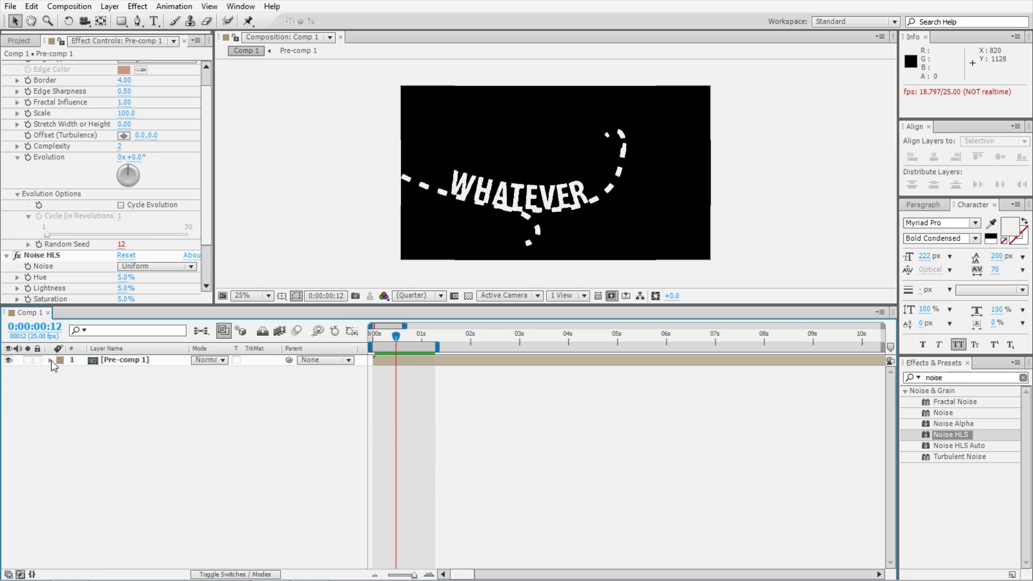